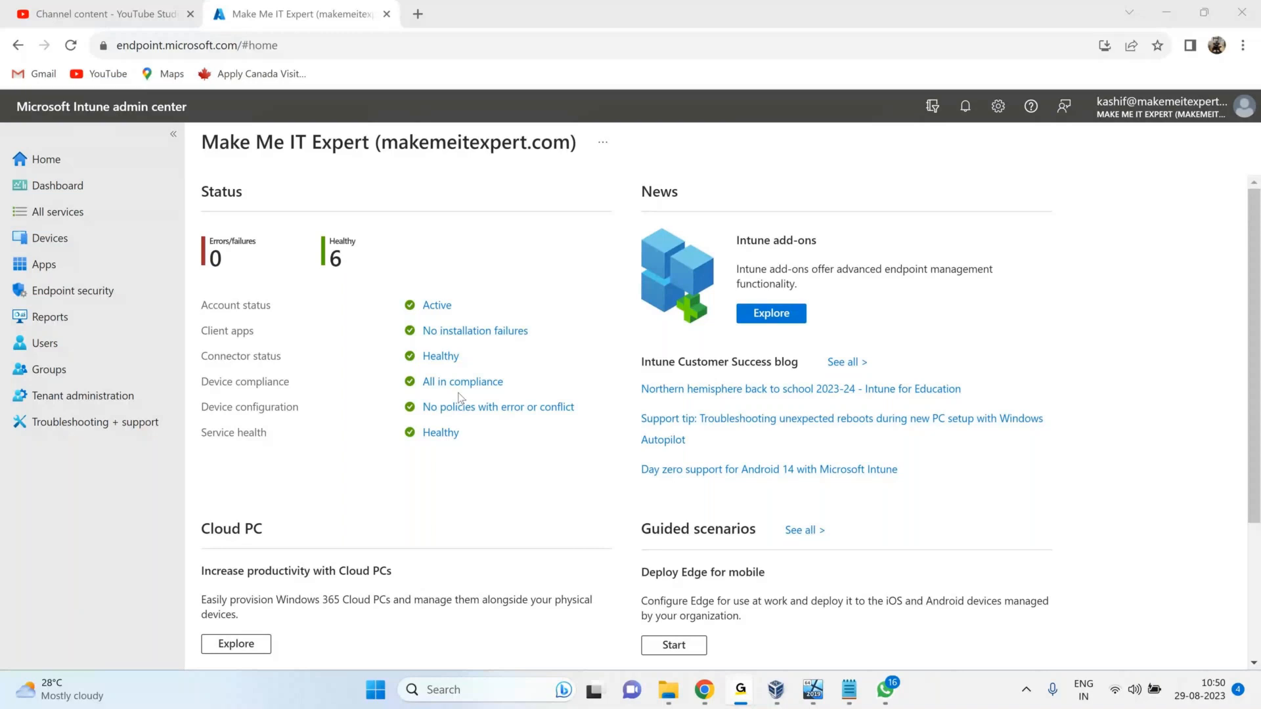
# Open google.com in a new browser tab.
pyautogui.click(702, 700)
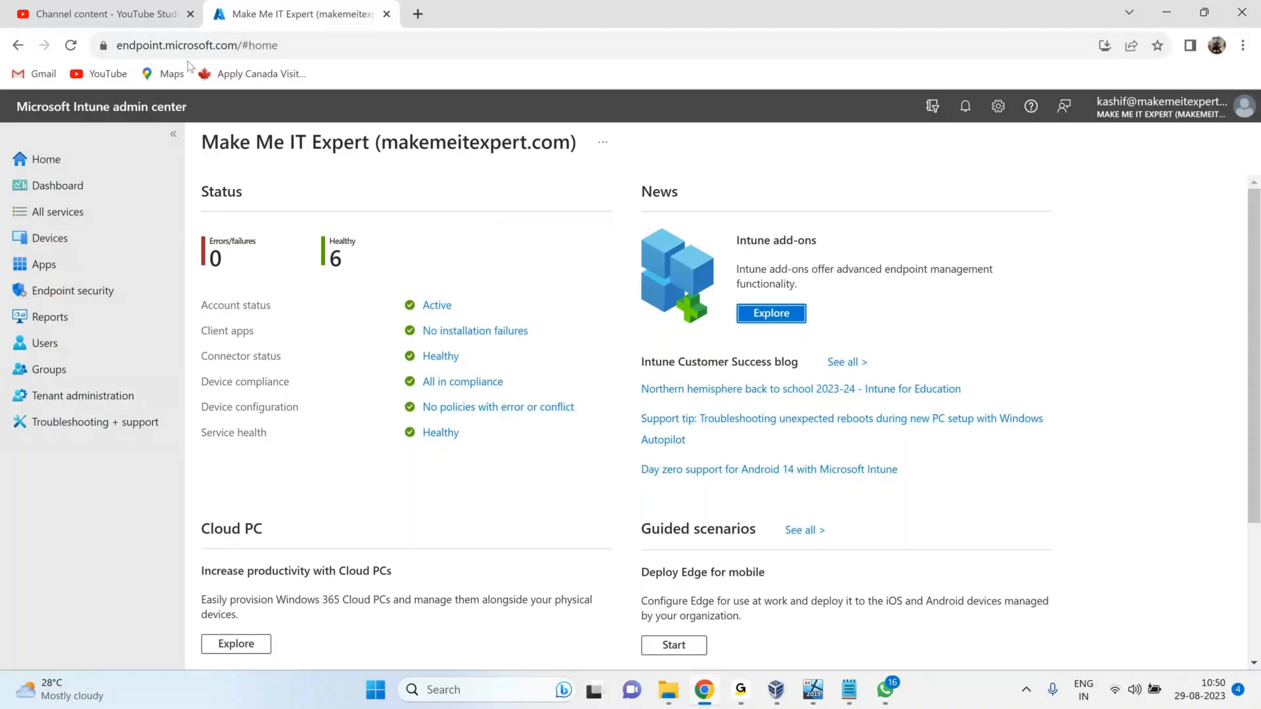
pyautogui.hotkey('ctrl', 't')
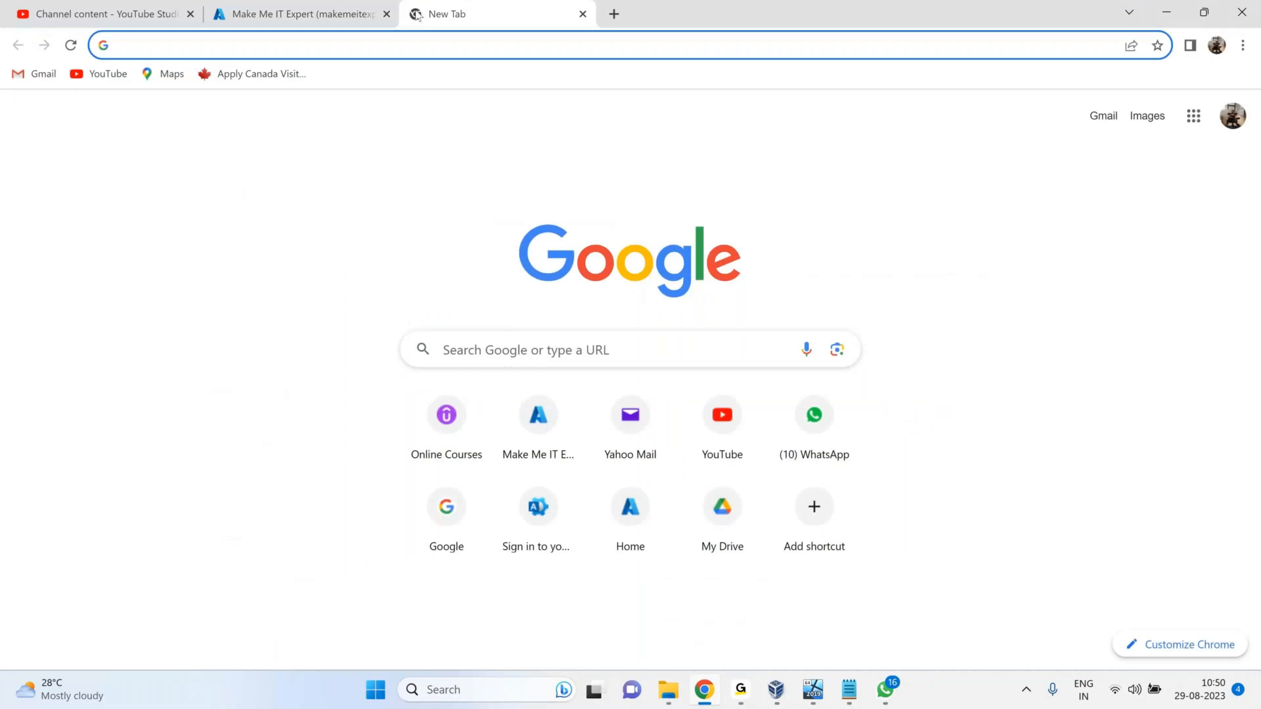
pyautogui.write('google.com')
pyautogui.press('Return')
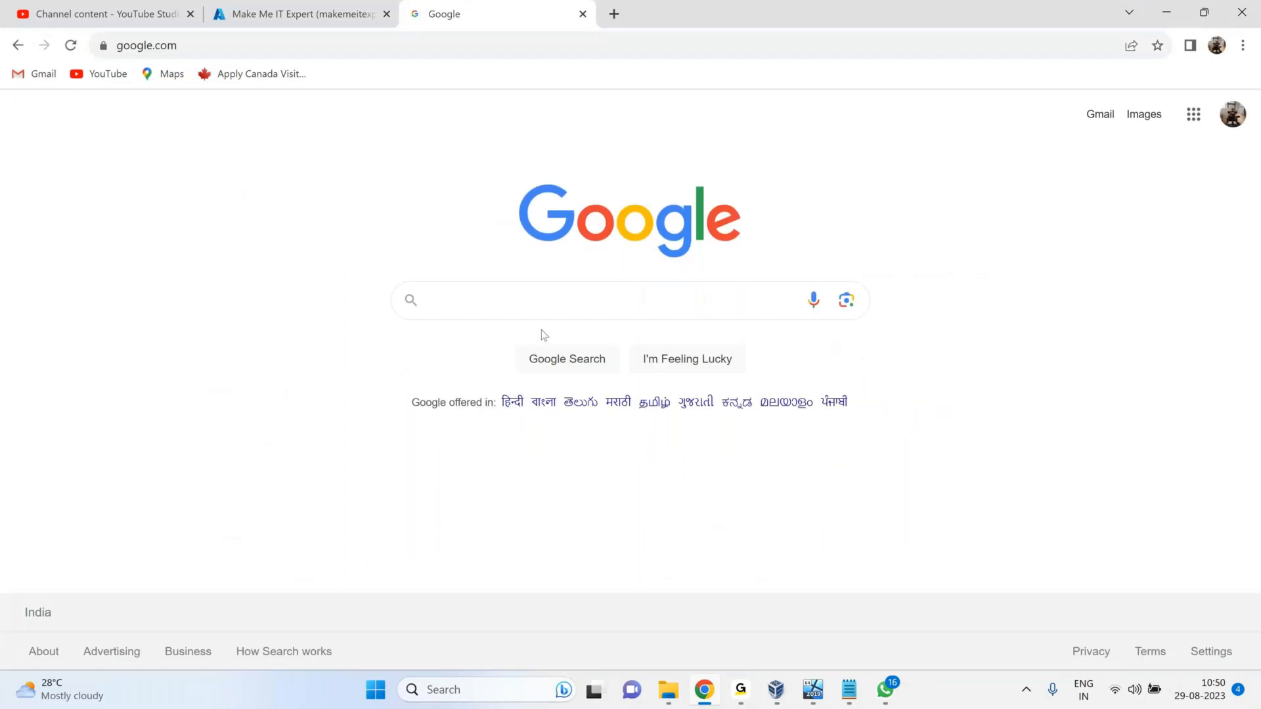
# Search for 'intune free trail' and open the 'Try Microsoft Intune for free' article.
pyautogui.click(542, 306)
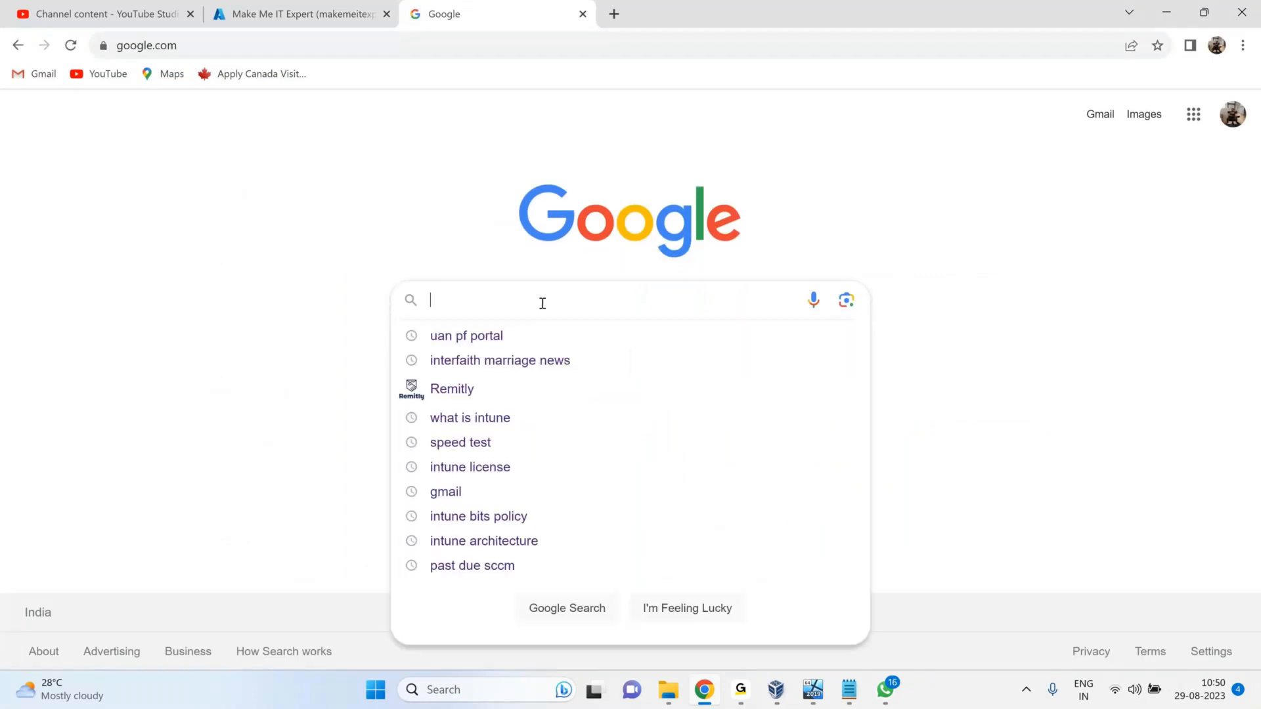
pyautogui.write('intune free ')
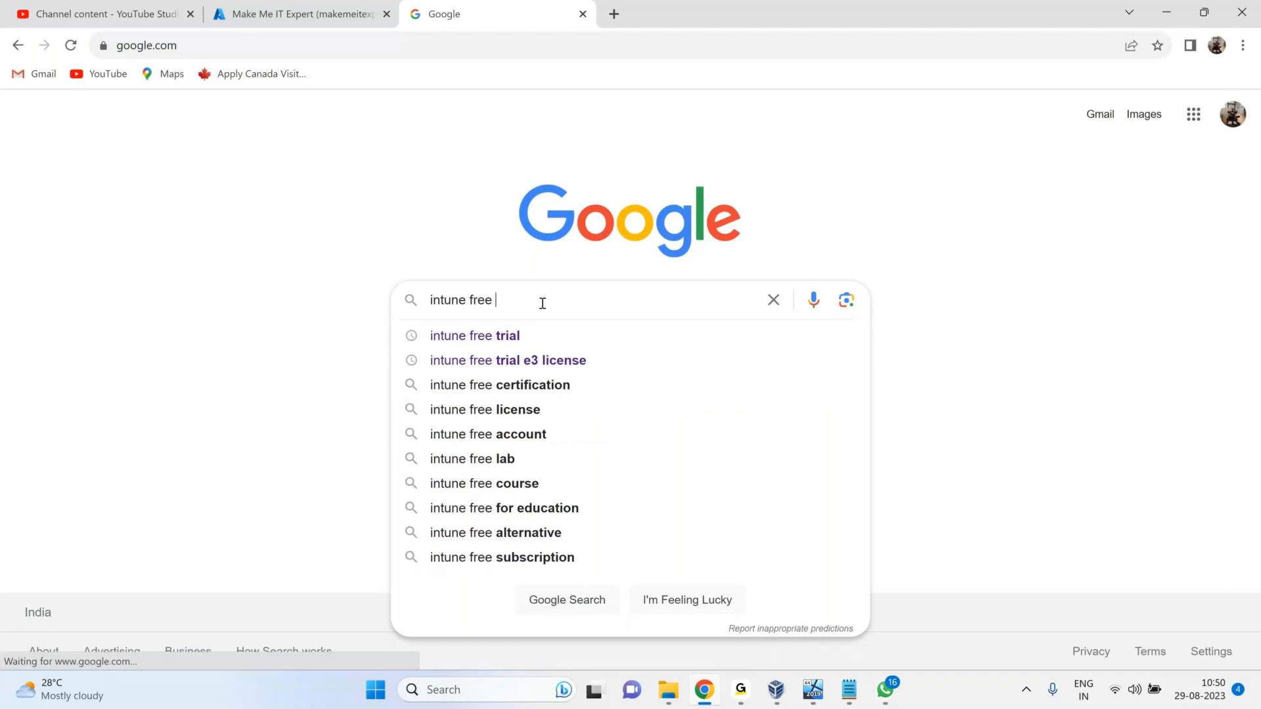
pyautogui.write('trail')
pyautogui.press('Return')
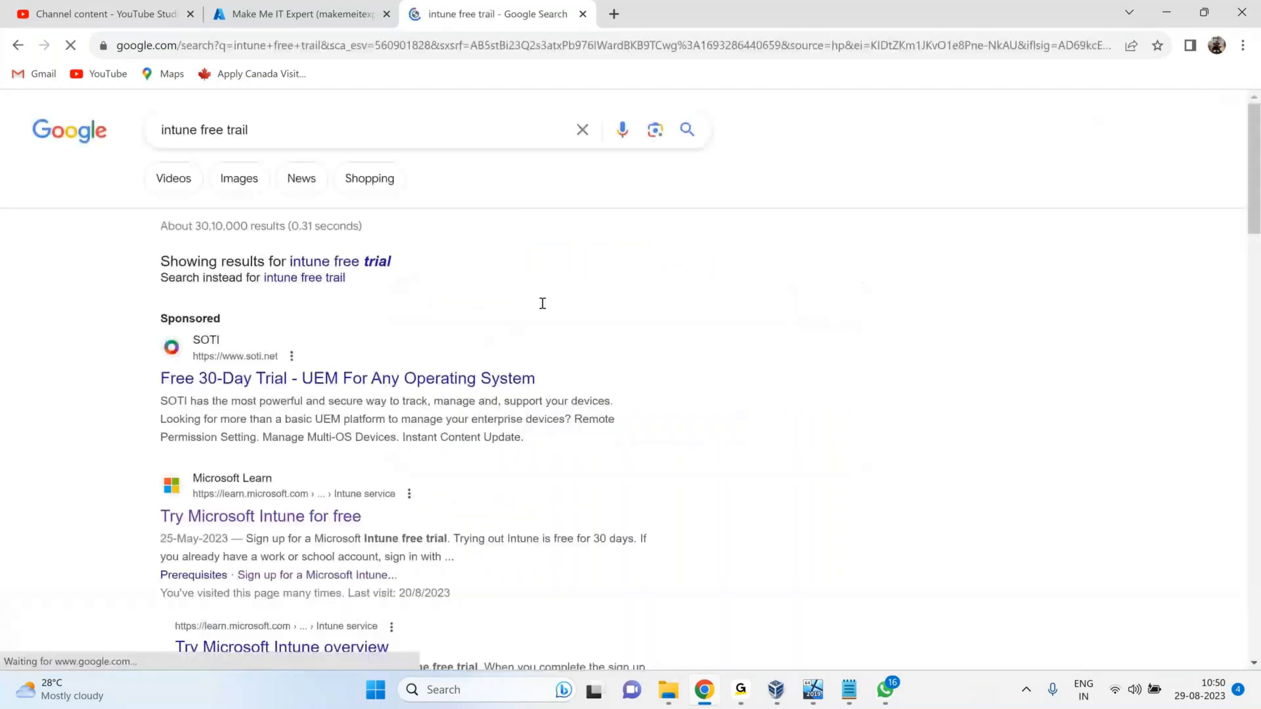
pyautogui.scroll(-1, 203, 420)
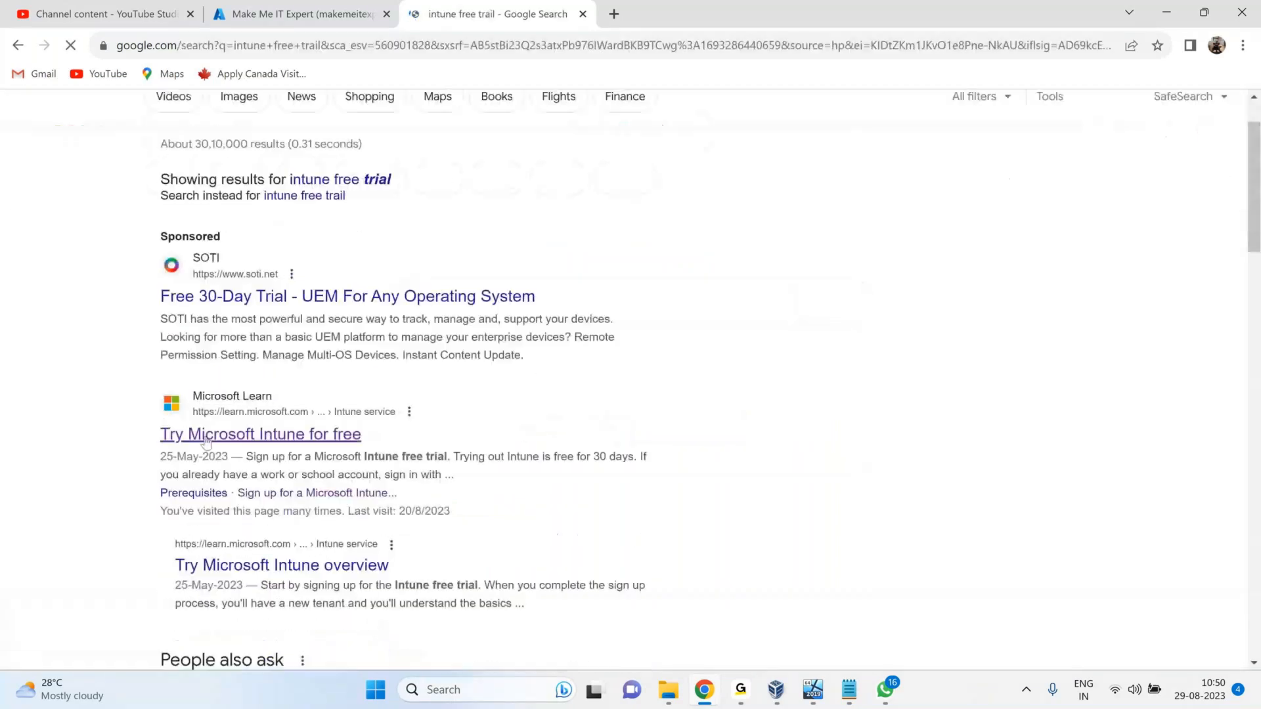
pyautogui.click(260, 436)
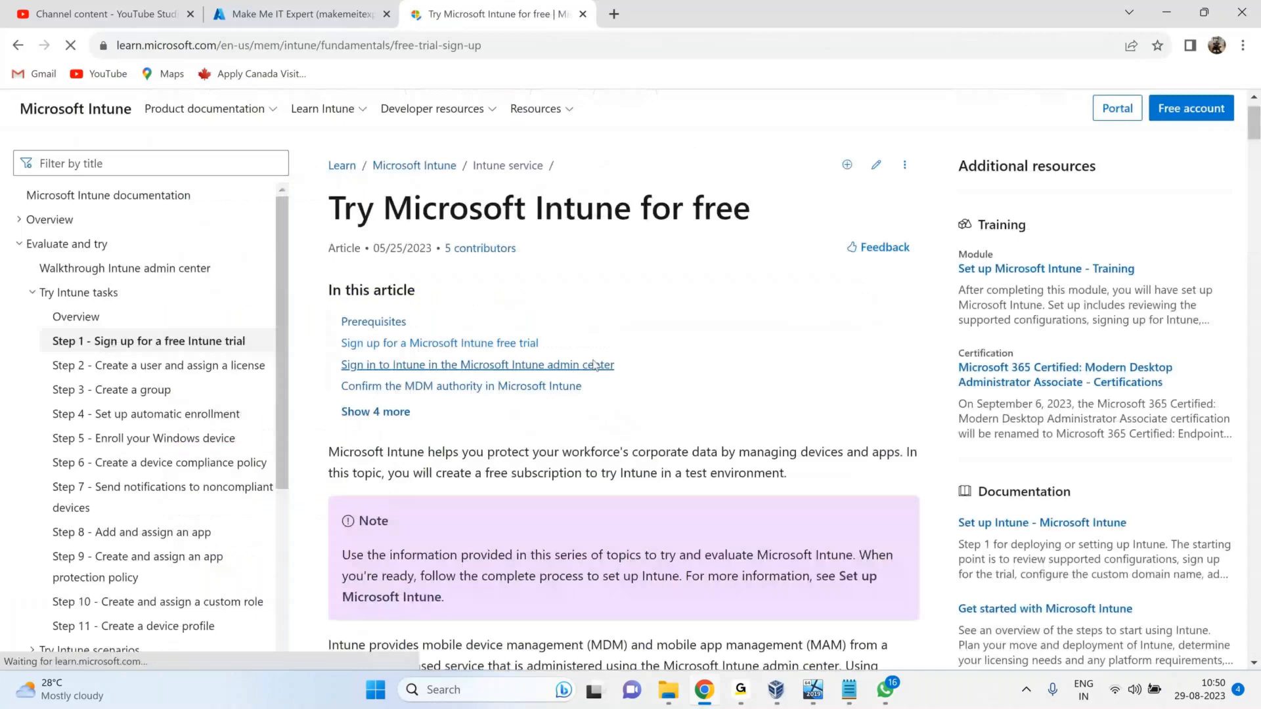
# Follow the article's Intune set up account page link to the Plan 1 Trial signup.
pyautogui.scroll(-3, 594, 366)
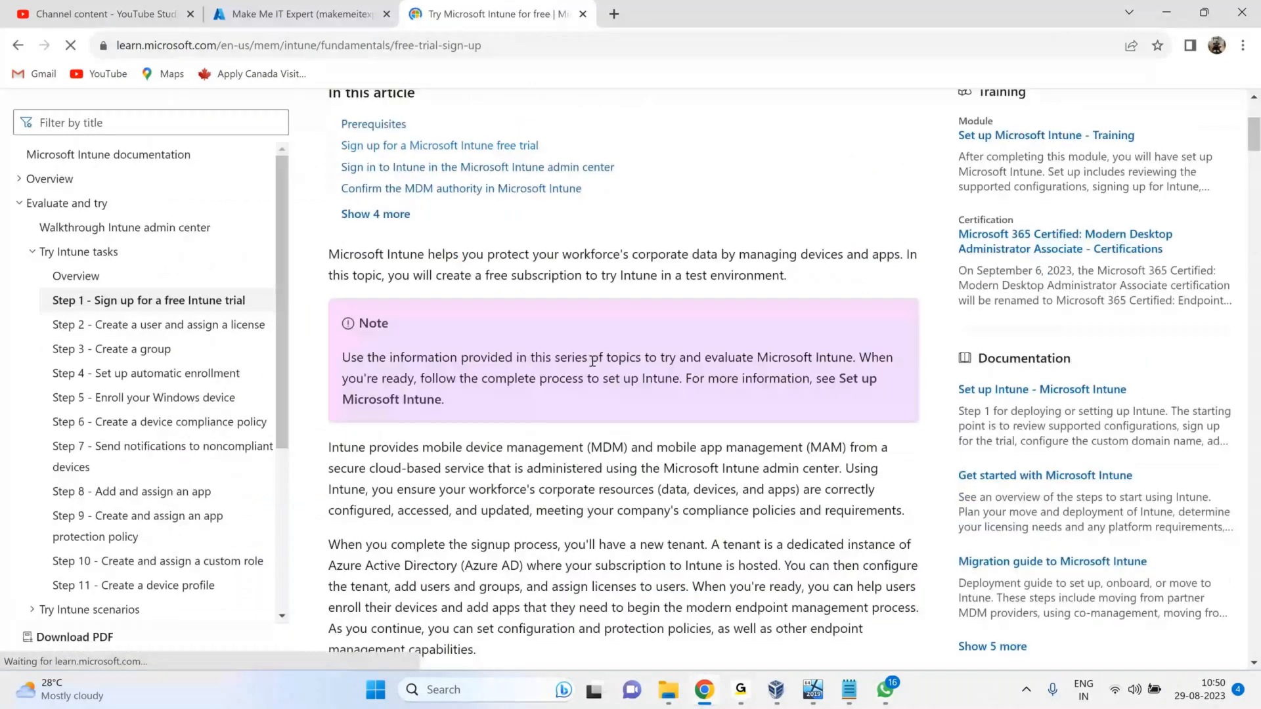
pyautogui.scroll(-10, 594, 361)
pyautogui.moveTo(393, 447); pyautogui.dragTo(554, 458)
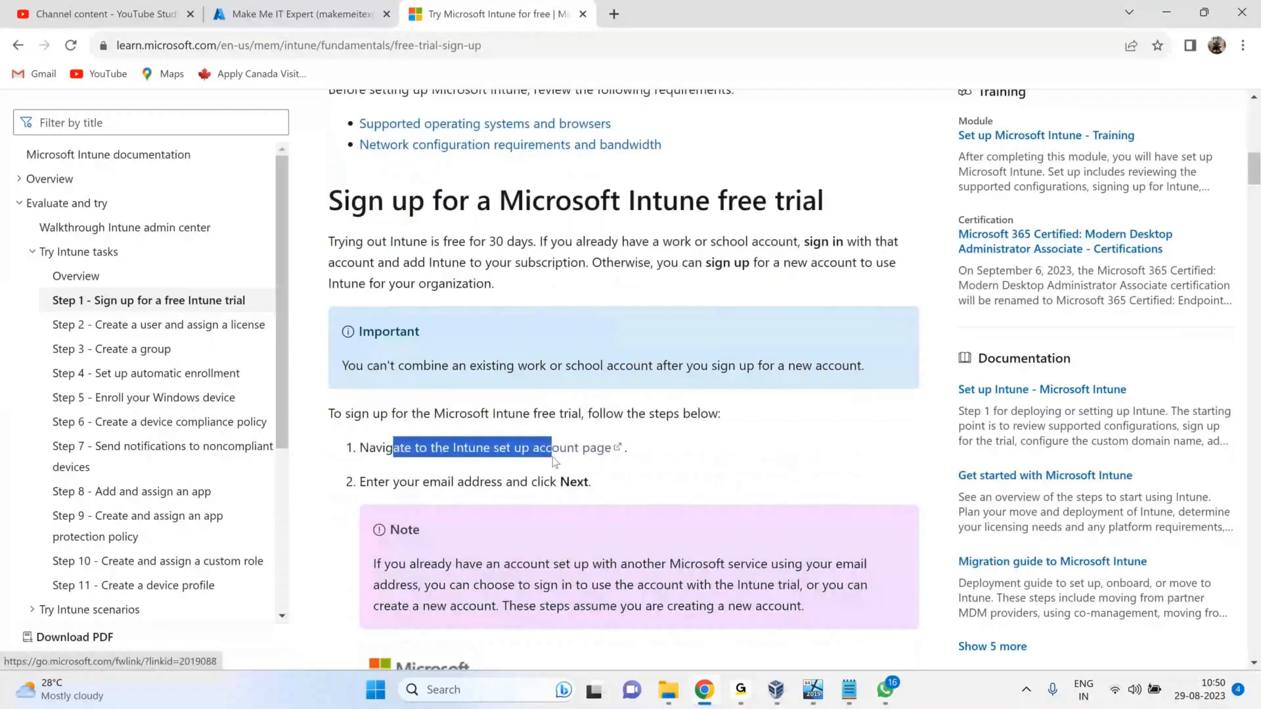
pyautogui.click(554, 453)
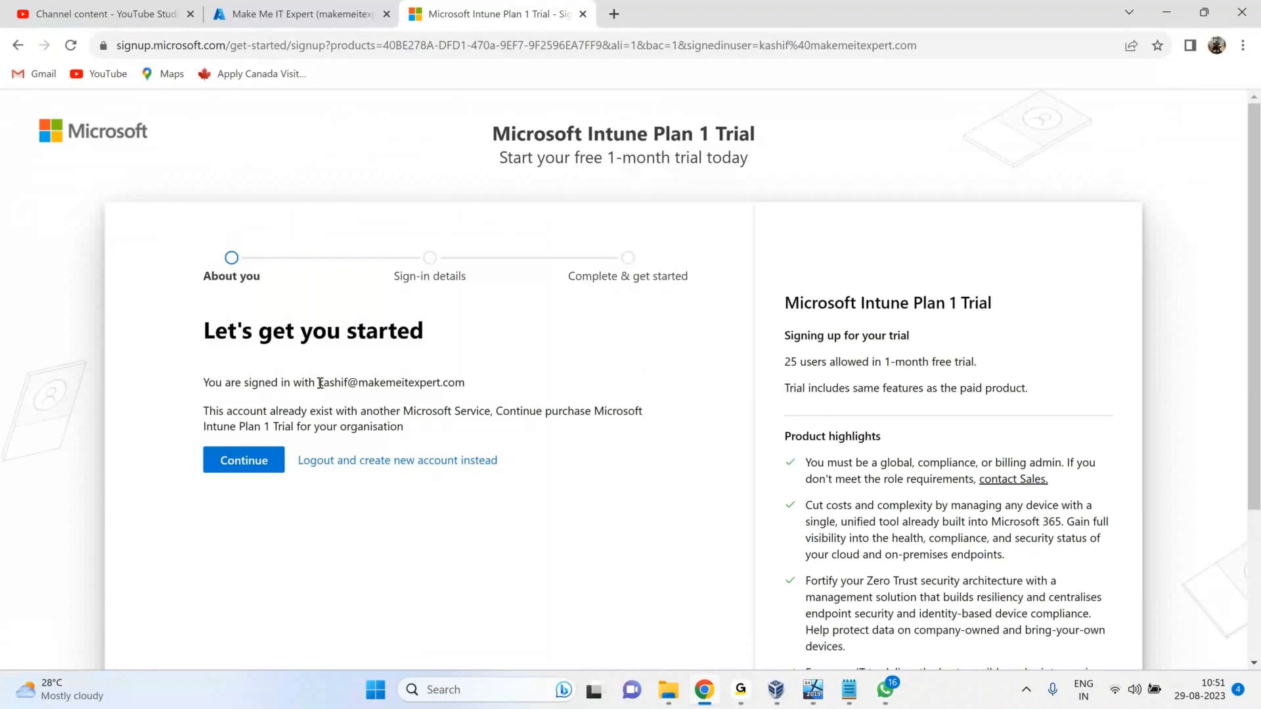
# Review the signed-in account on the Intune Plan 1 Trial signup page, then close that tab.
pyautogui.moveTo(208, 384); pyautogui.dragTo(321, 385)
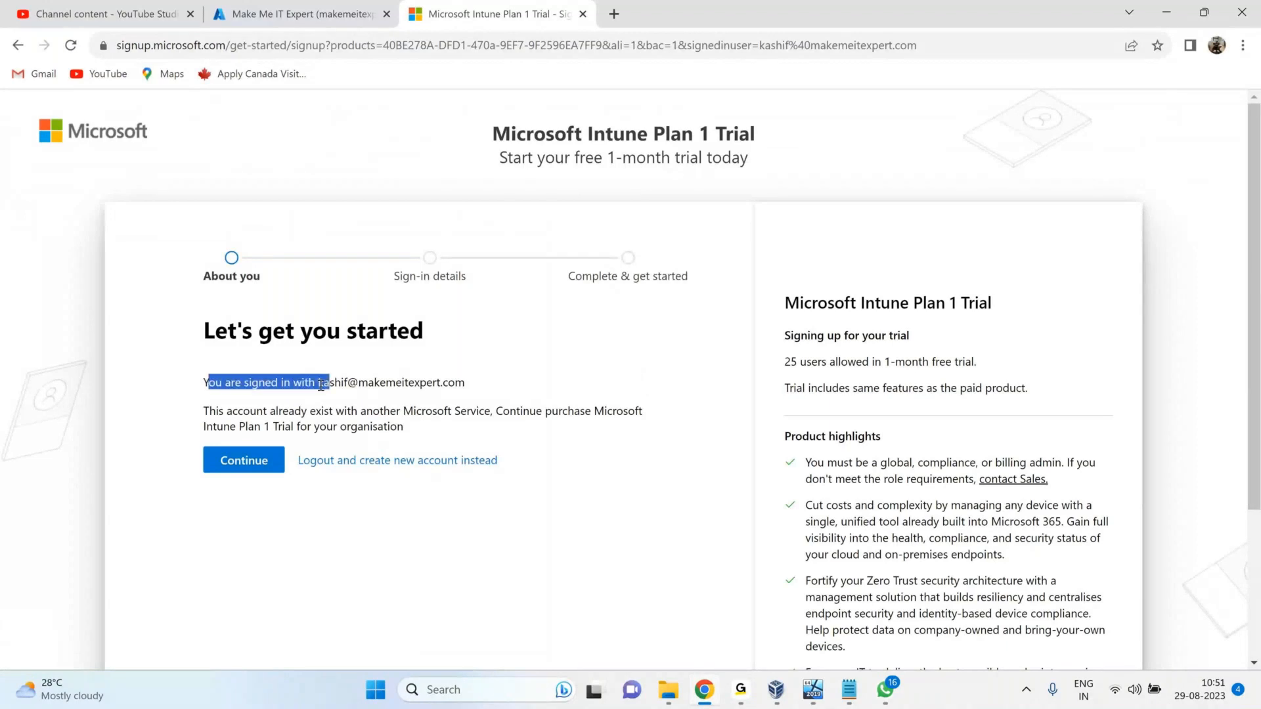
pyautogui.moveTo(242, 383); pyautogui.dragTo(343, 381)
pyautogui.moveTo(465, 383); pyautogui.dragTo(336, 380)
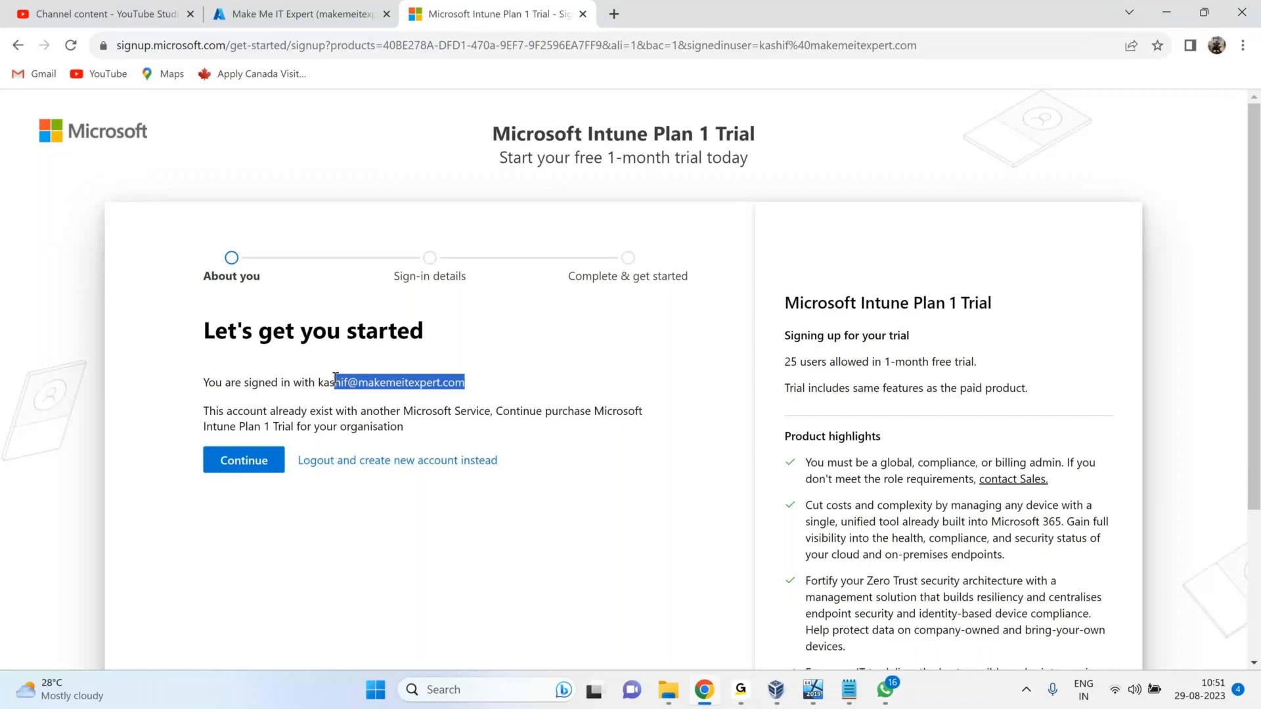
pyautogui.click(350, 406)
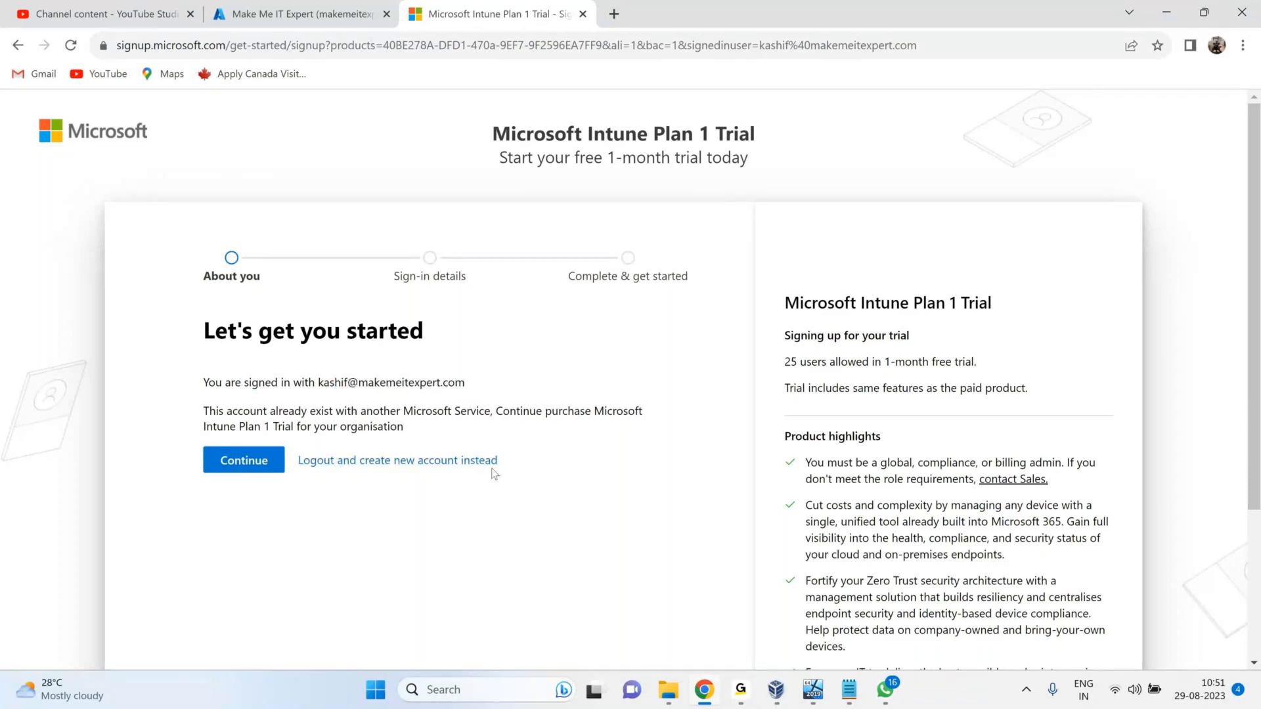
pyautogui.click(583, 14)
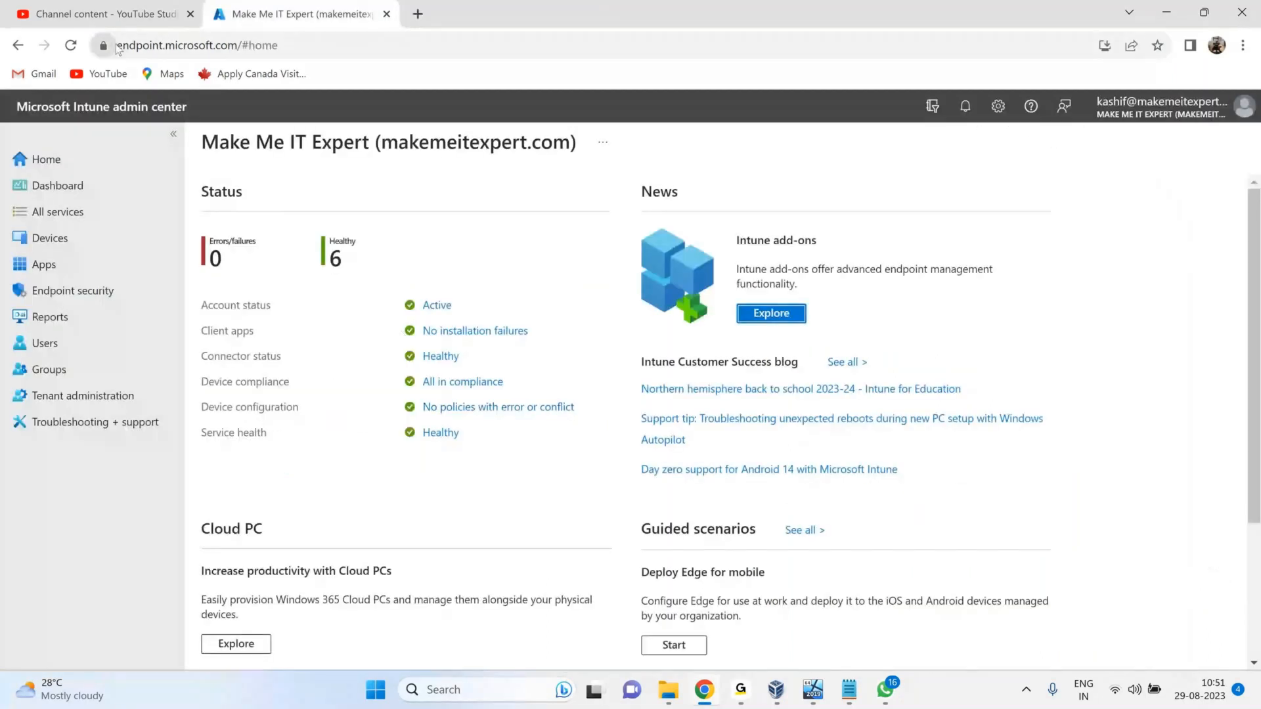
# Go to the Devices overview and dismiss the chat notification.
pyautogui.moveTo(117, 47); pyautogui.dragTo(238, 44)
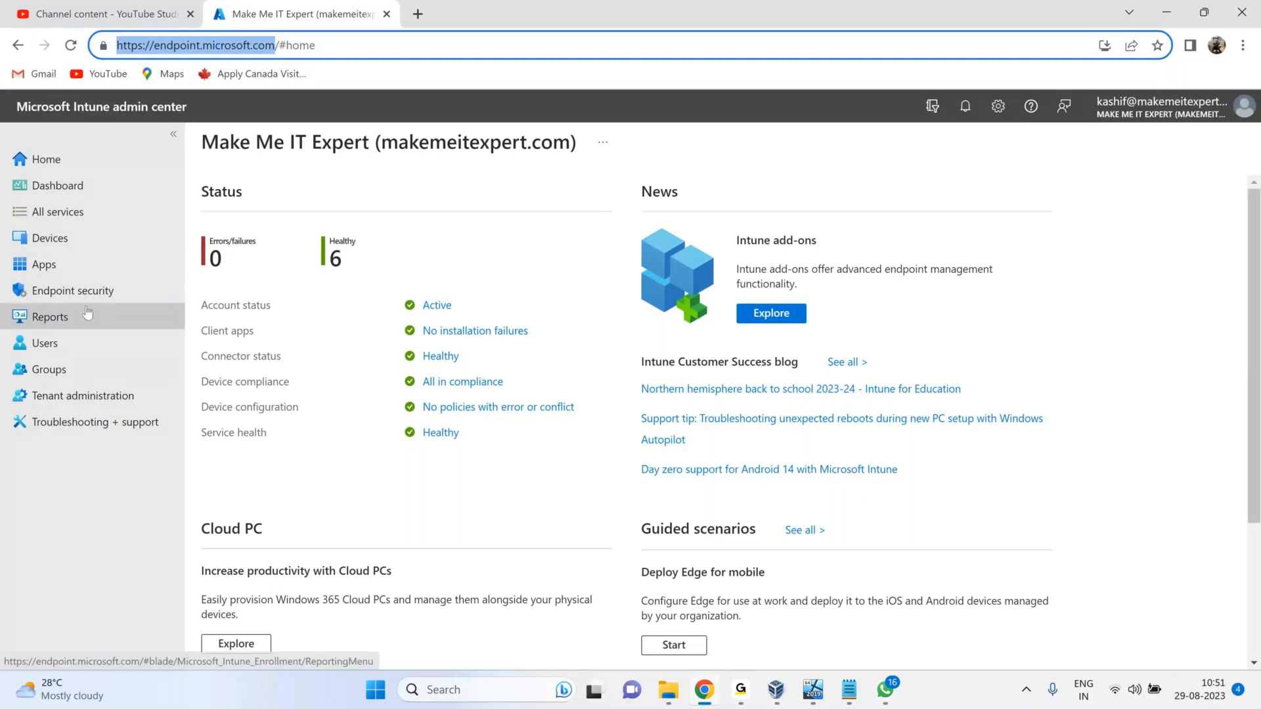
pyautogui.click(82, 245)
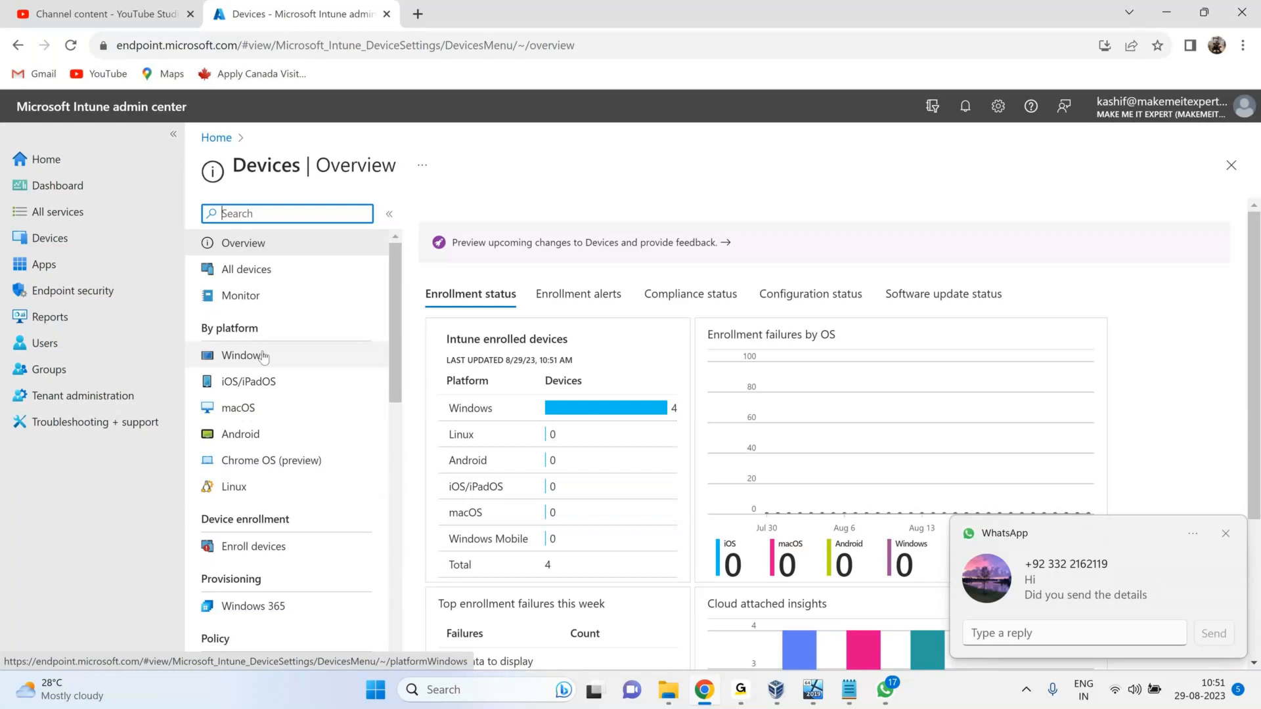
pyautogui.click(1226, 533)
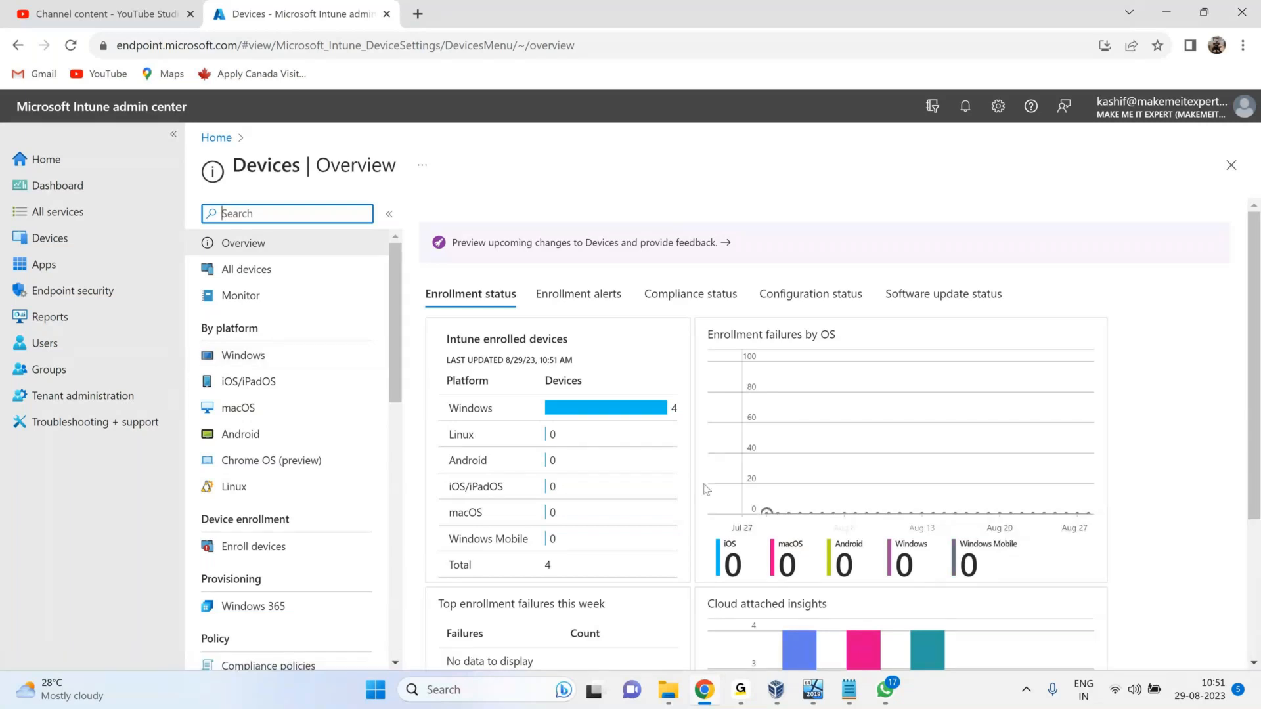
# Close the WhatsApp window and show the Windows devices list under By platform.
pyautogui.moveTo(899, 698)
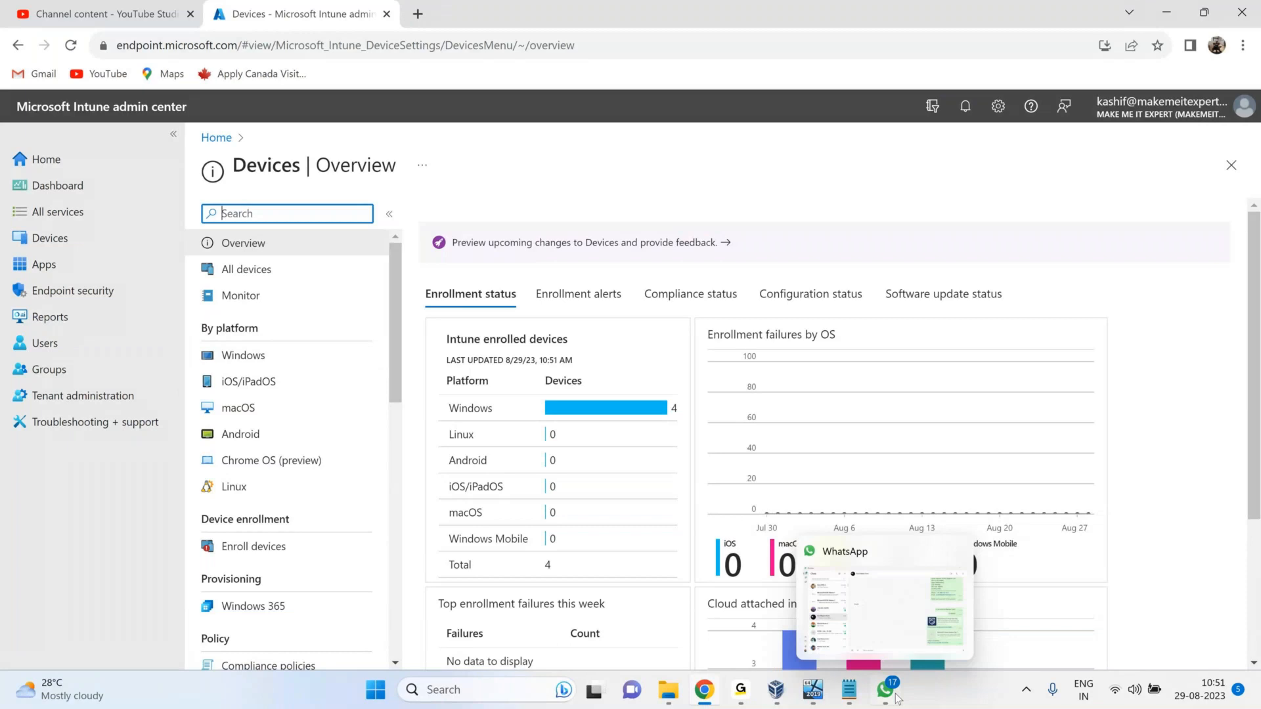
pyautogui.rightClick(885, 689)
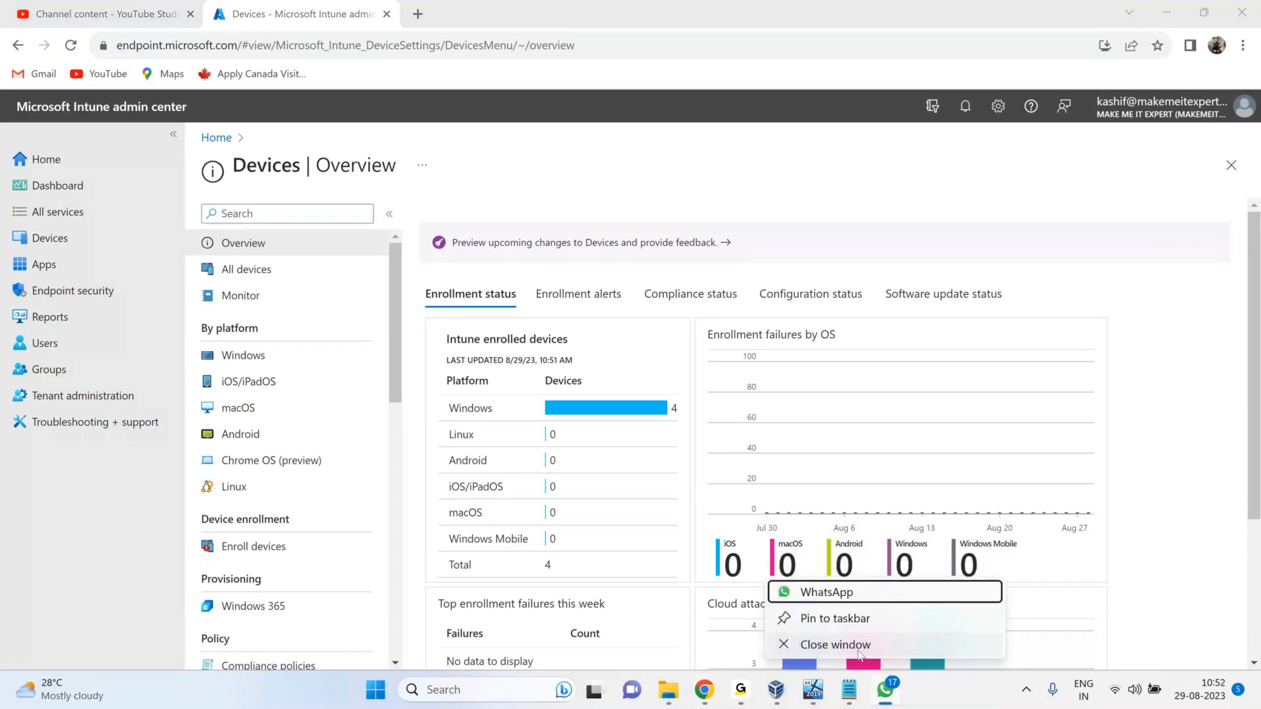
pyautogui.click(859, 653)
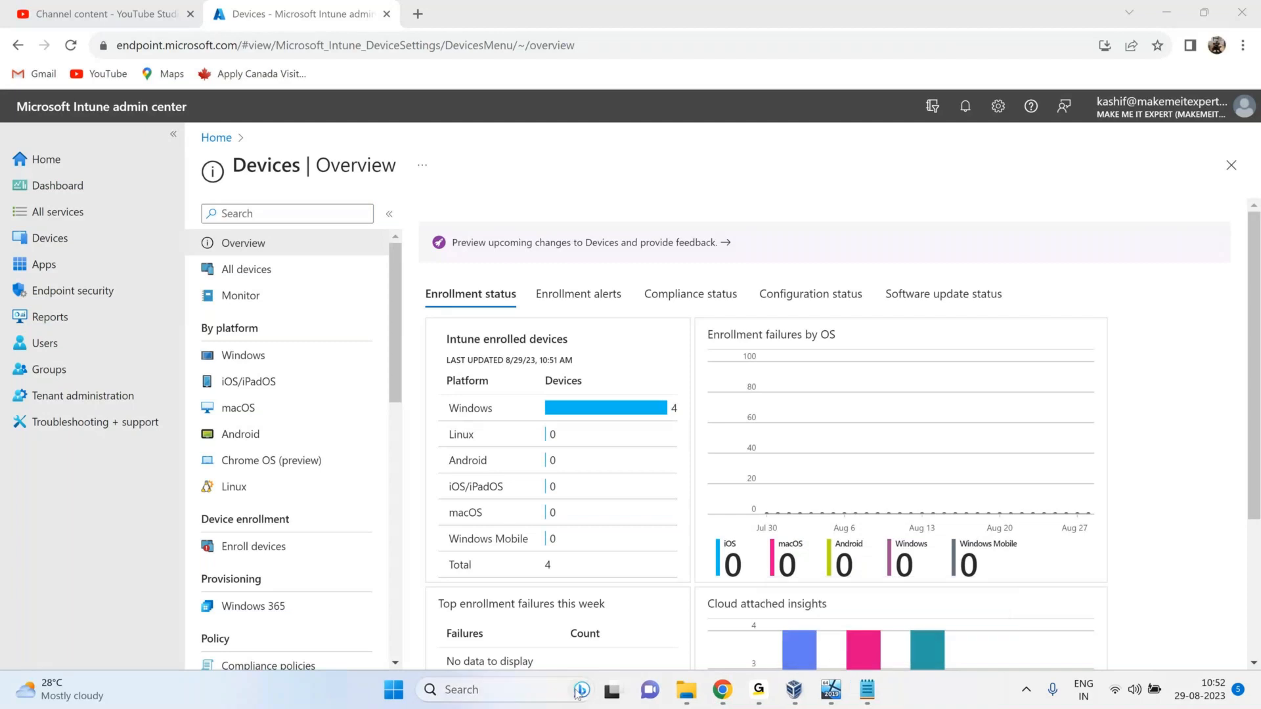
pyautogui.click(1028, 692)
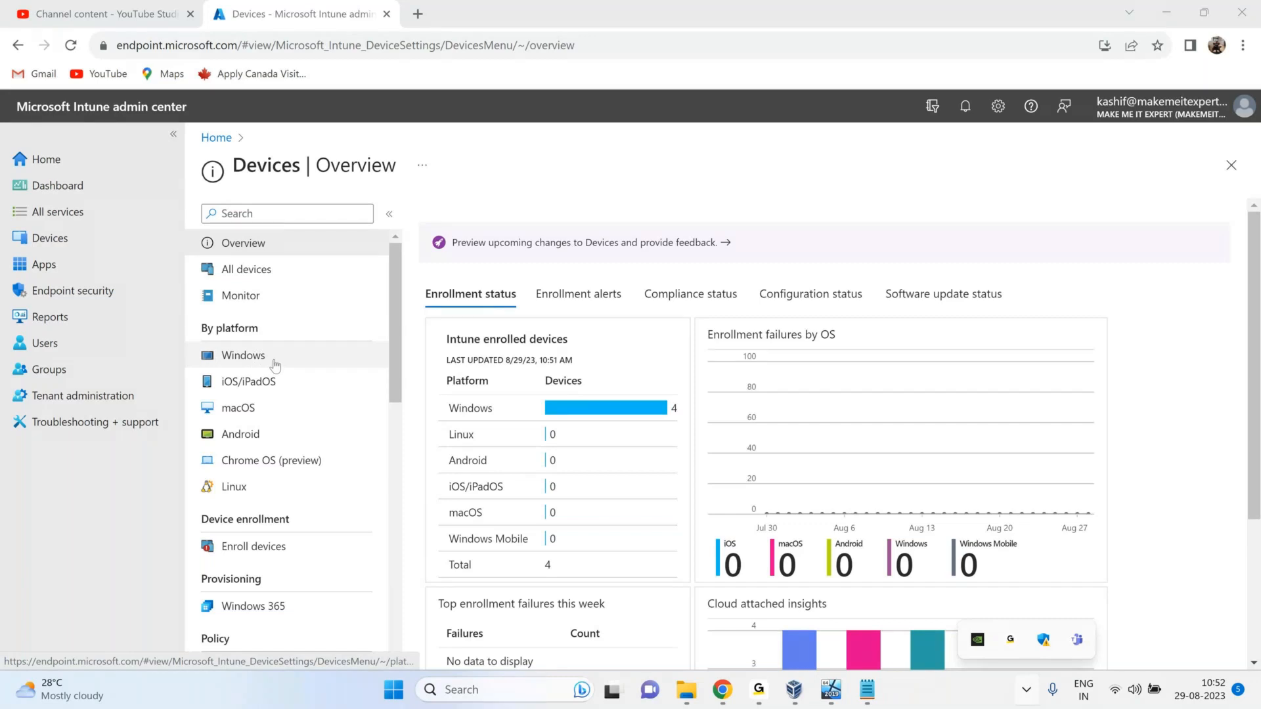
pyautogui.click(243, 358)
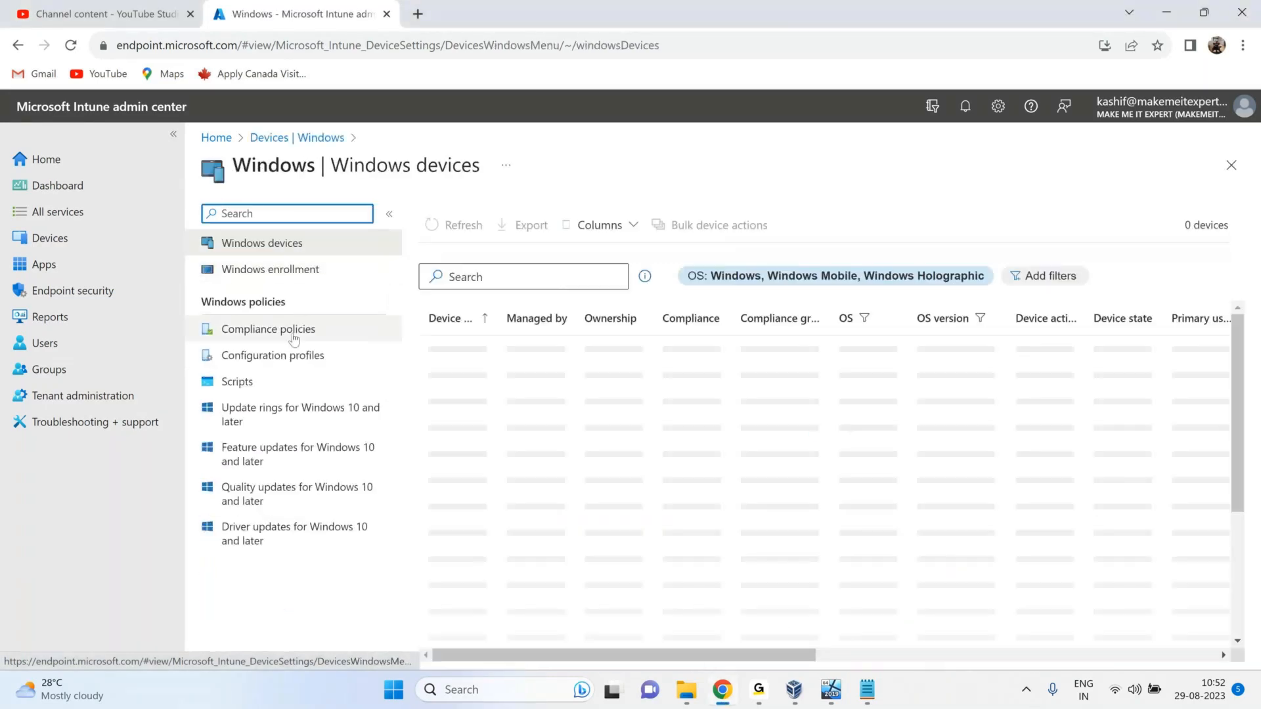
pyautogui.click(759, 691)
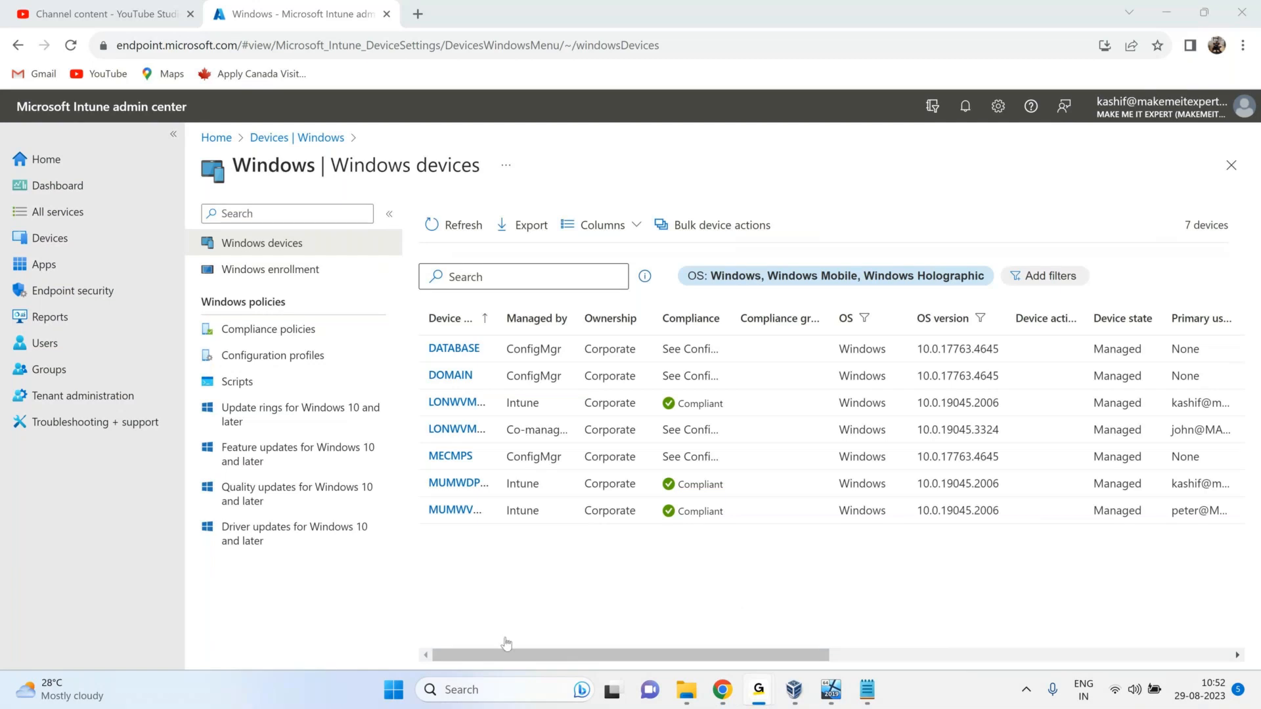
pyautogui.click(1115, 693)
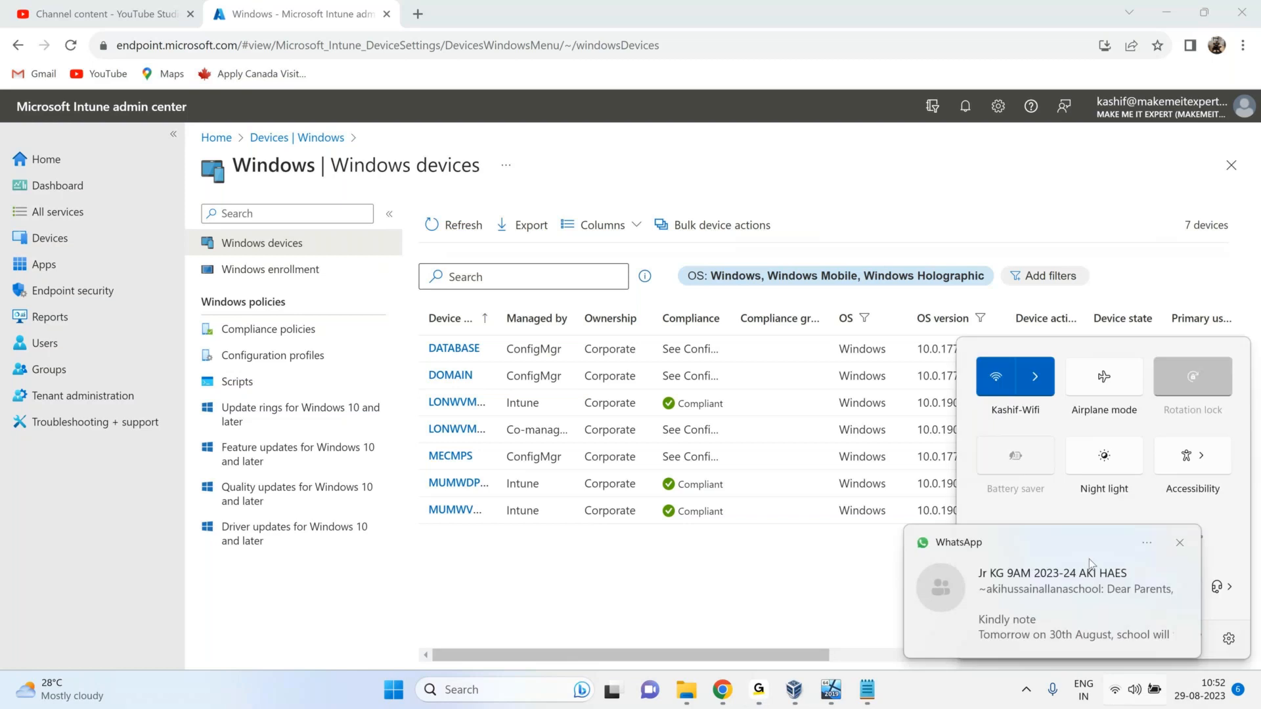
pyautogui.click(1178, 543)
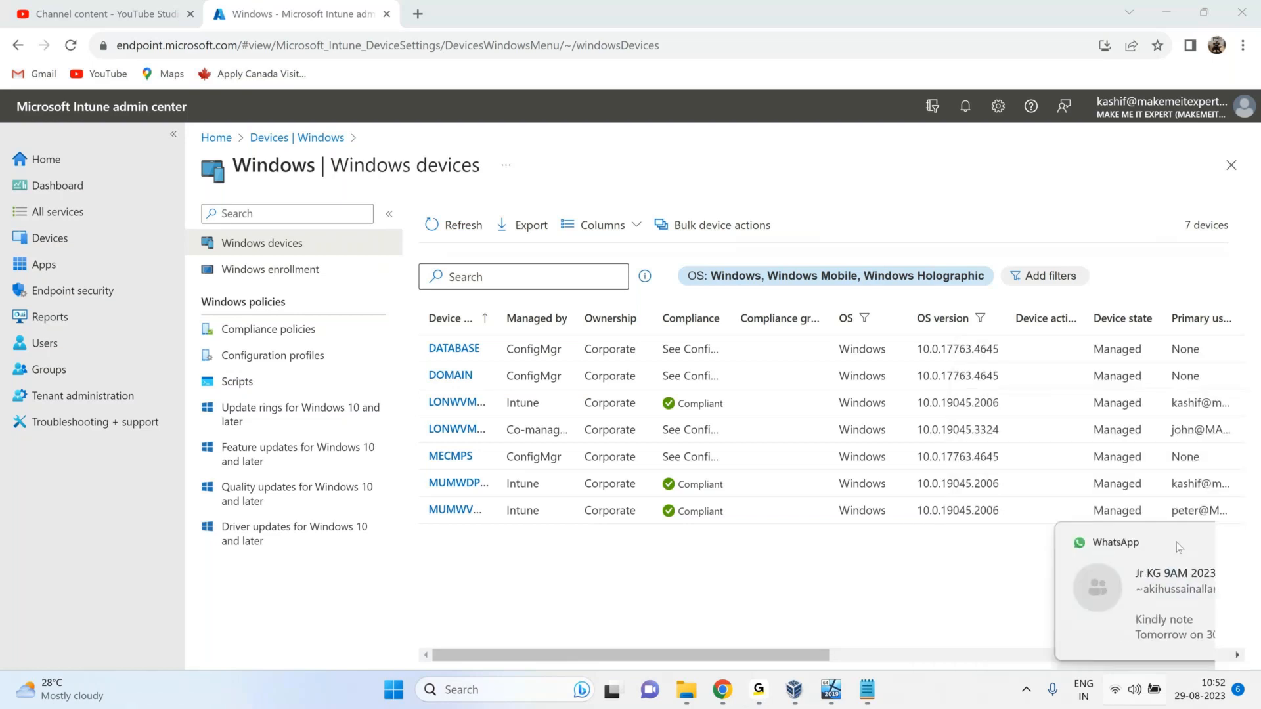
pyautogui.click(1119, 683)
pyautogui.click(1036, 376)
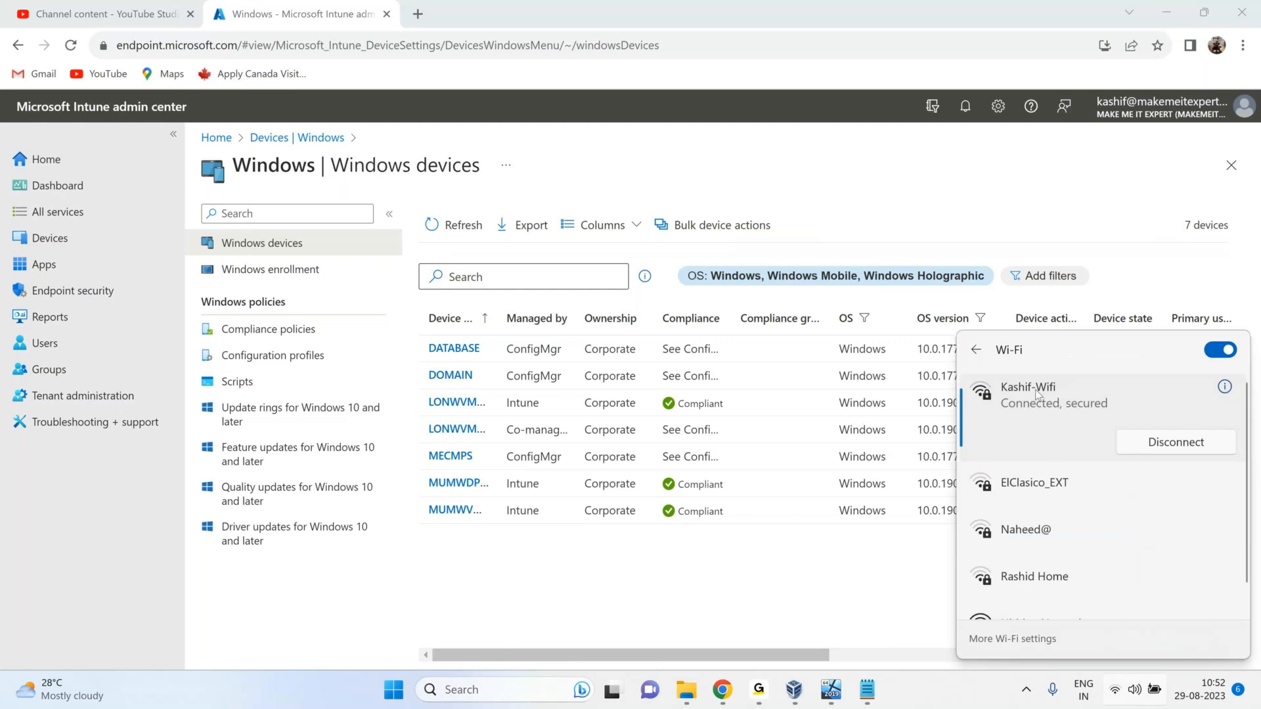
pyautogui.click(1004, 291)
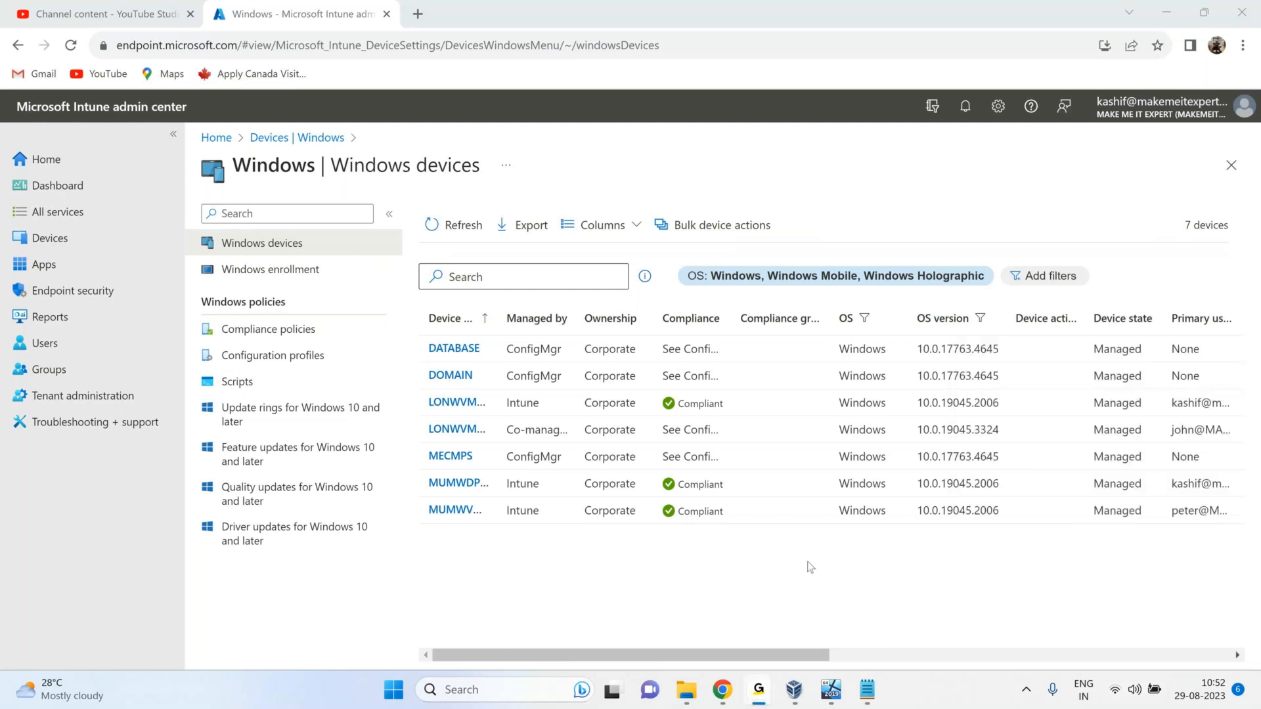
pyautogui.click(720, 693)
pyautogui.click(770, 693)
pyautogui.moveTo(730, 695)
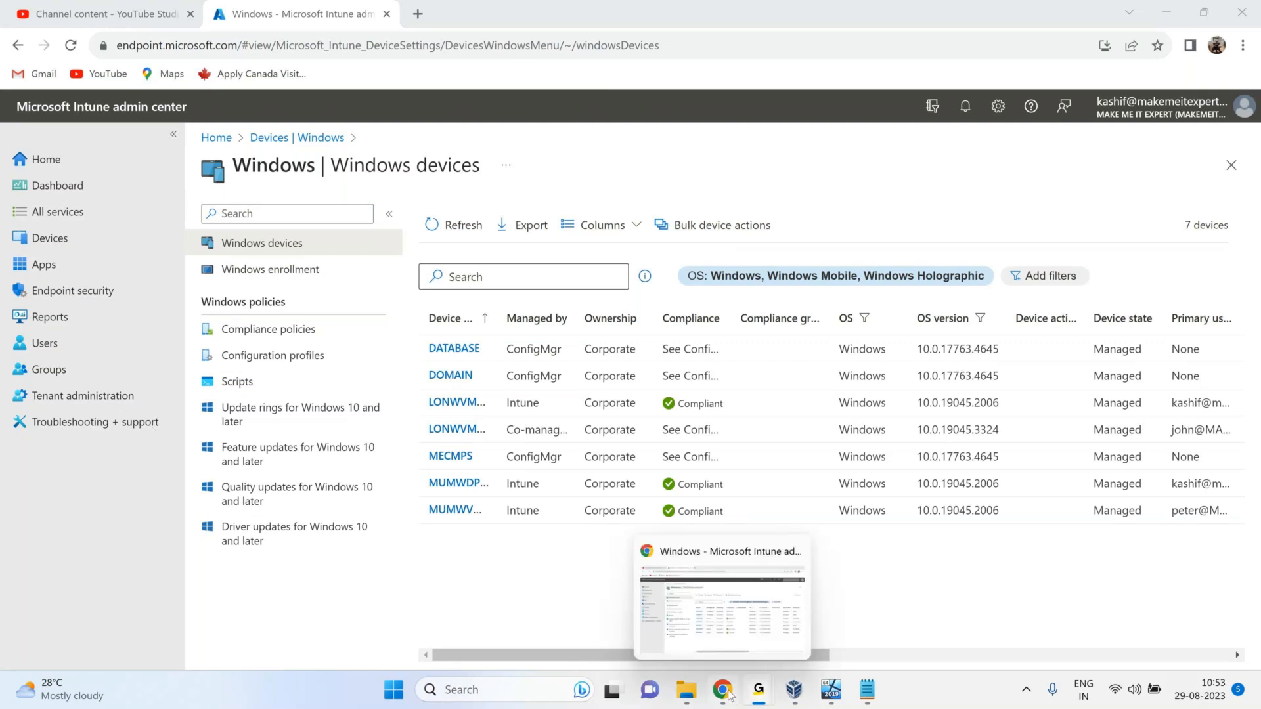
pyautogui.click(756, 636)
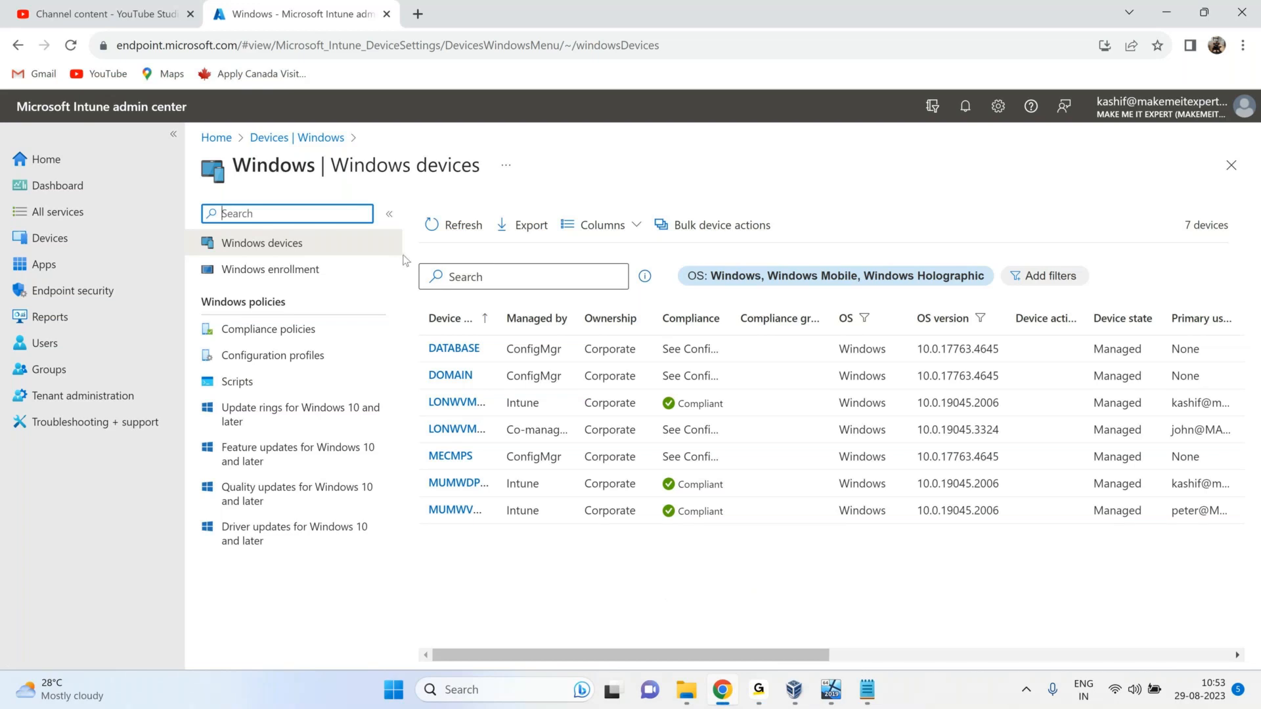
pyautogui.click(387, 15)
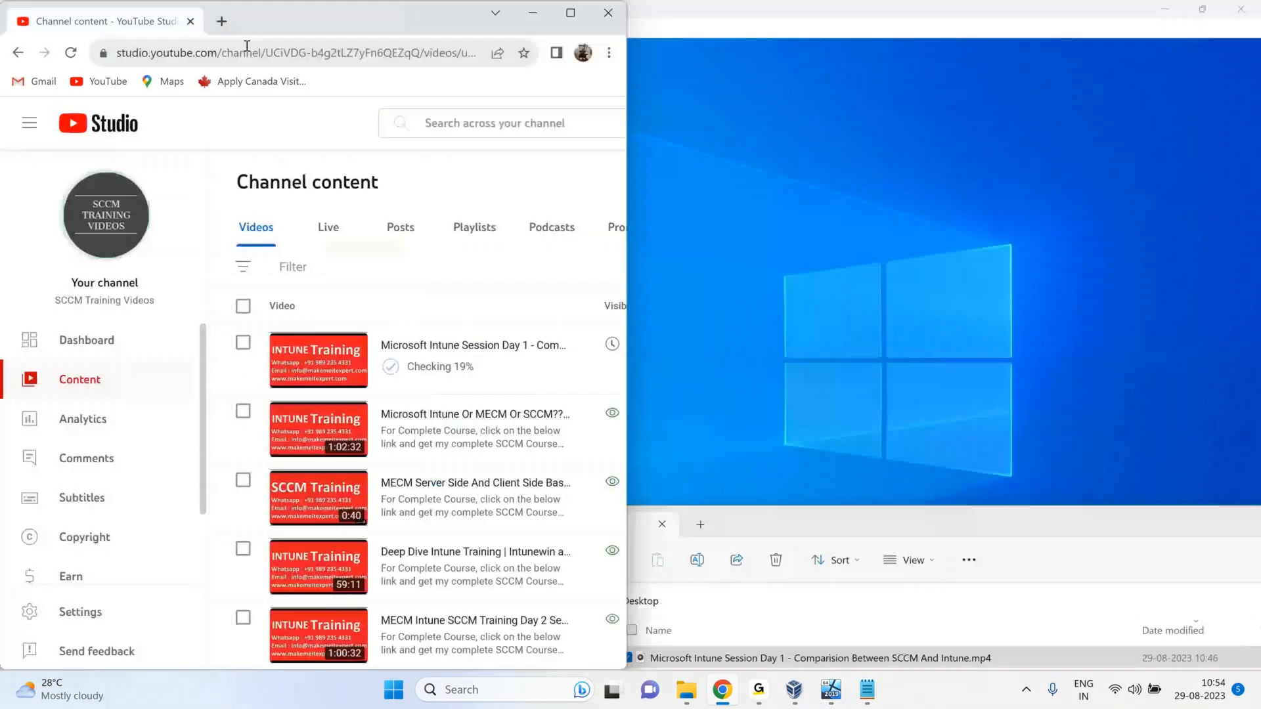
# Load endpoint.microsoft.com in the maximized browser window.
pyautogui.click(247, 44)
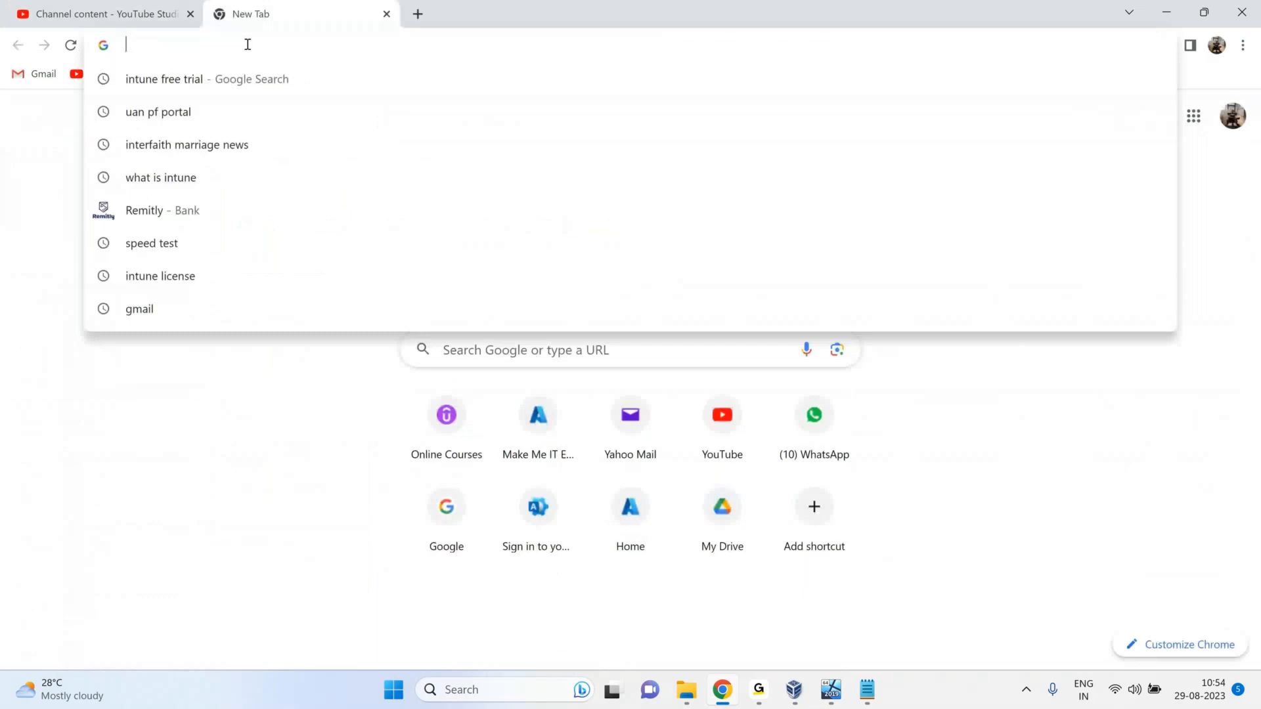
pyautogui.write('e')
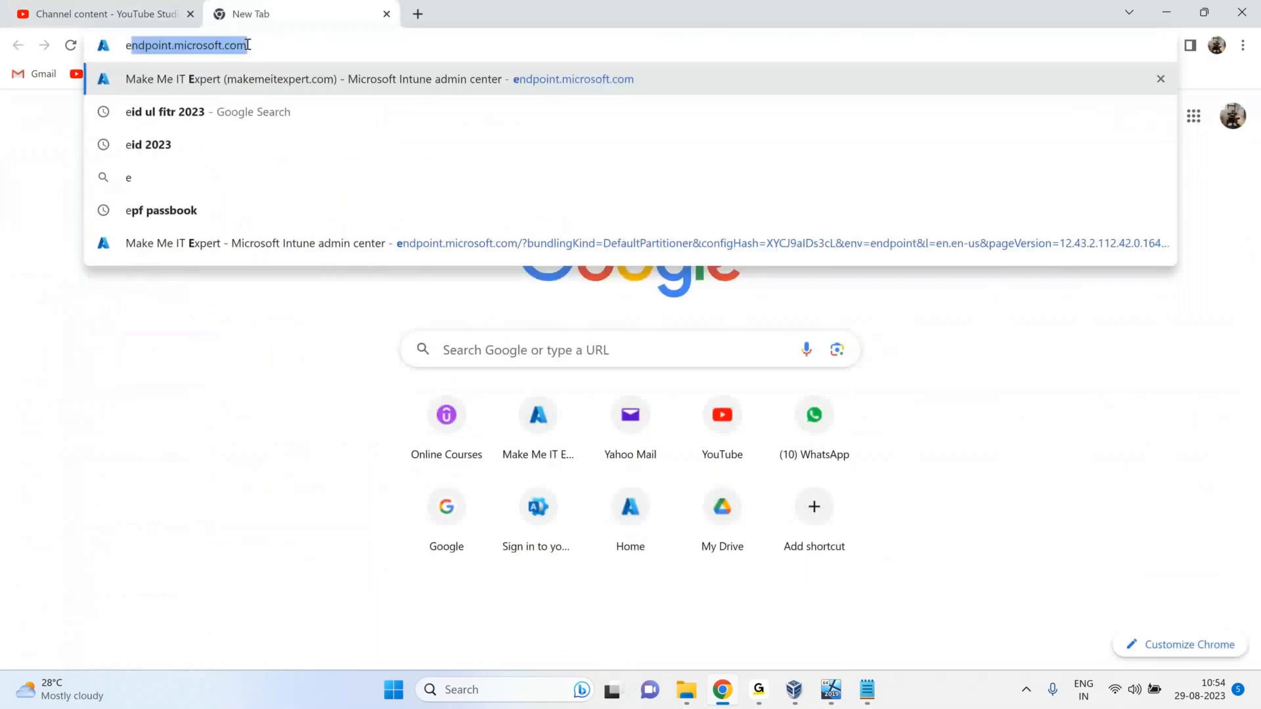
pyautogui.write('nd')
pyautogui.press('Right')
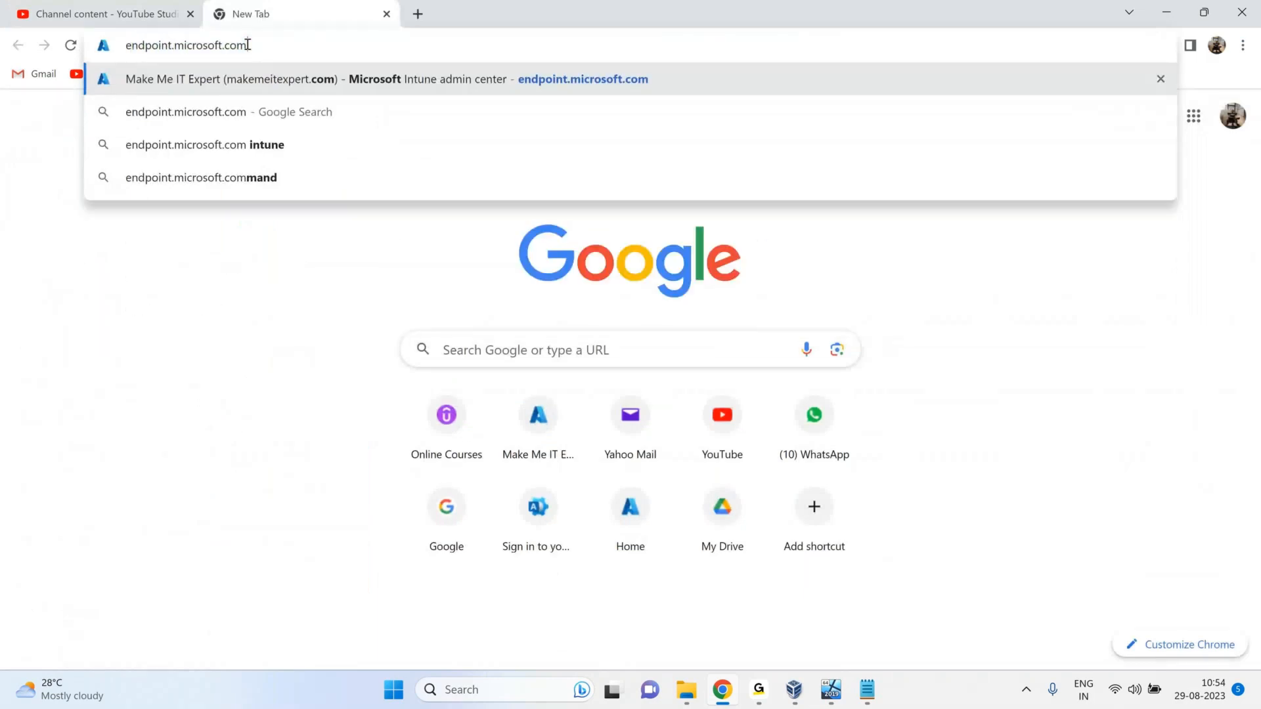
pyautogui.press('Return')
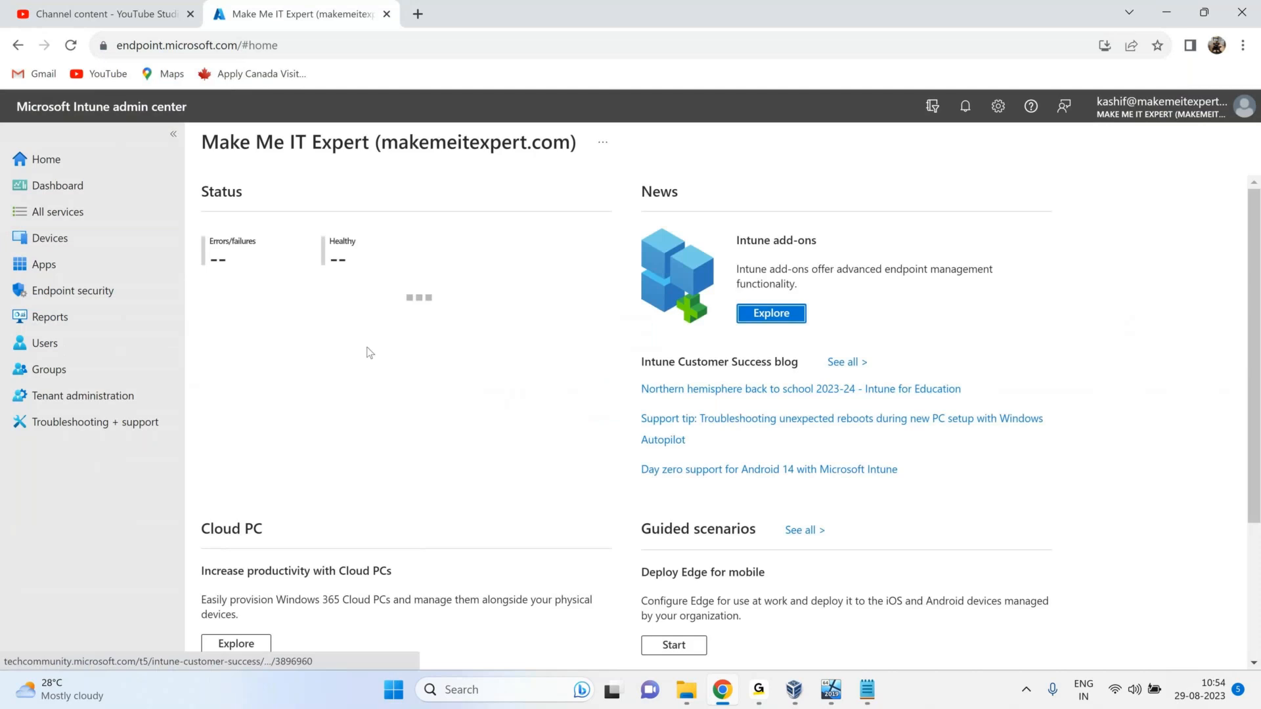
# Check Windows devices, then return to the Devices overview showing 4 enrolled devices.
pyautogui.click(58, 241)
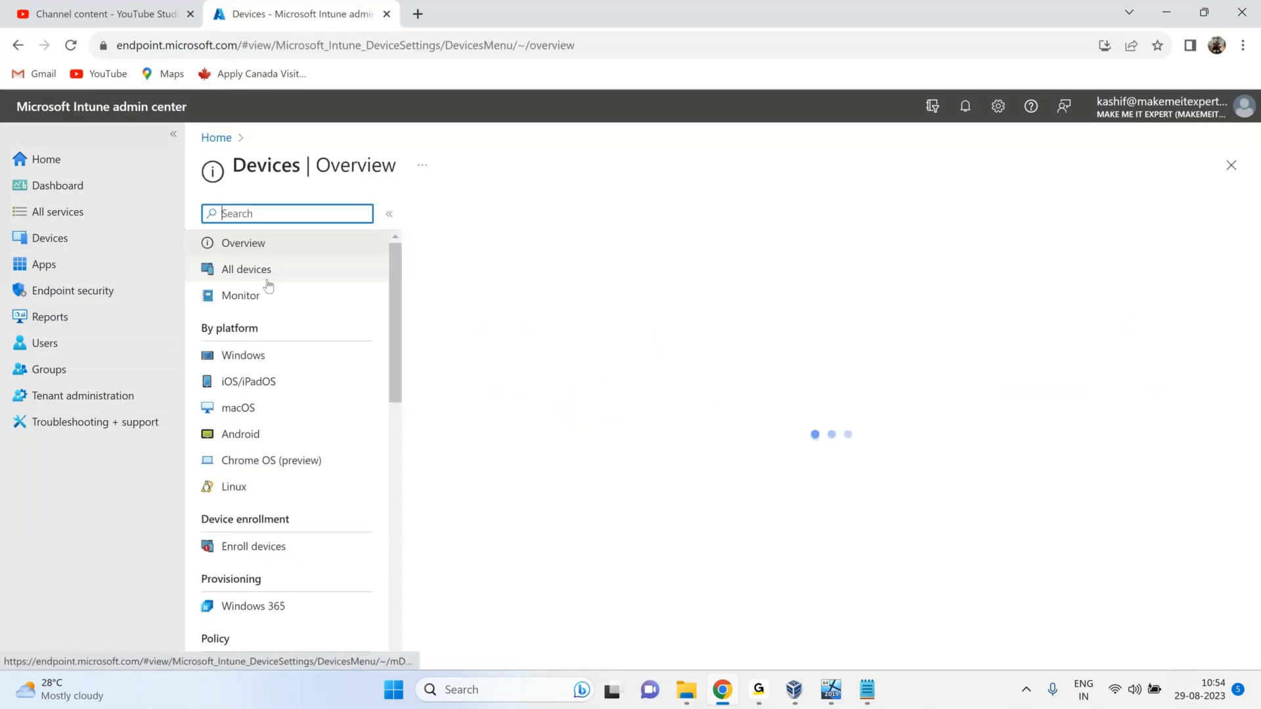
pyautogui.click(255, 363)
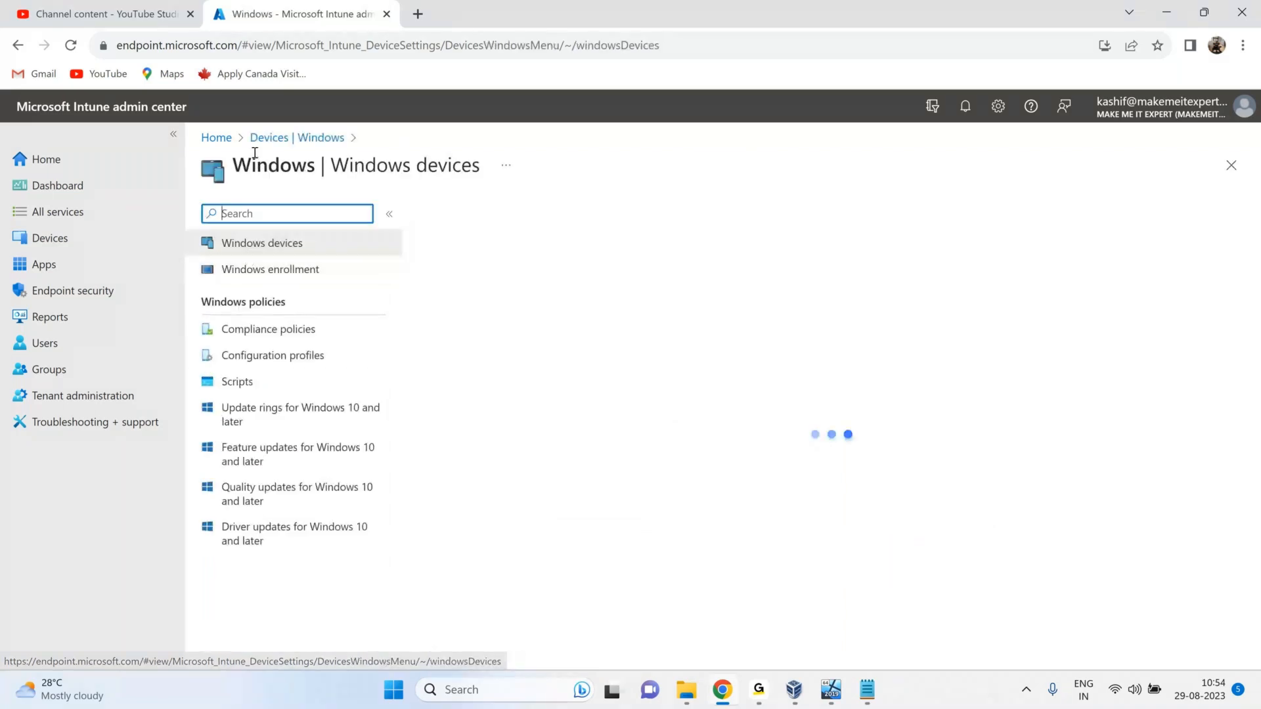
pyautogui.click(260, 138)
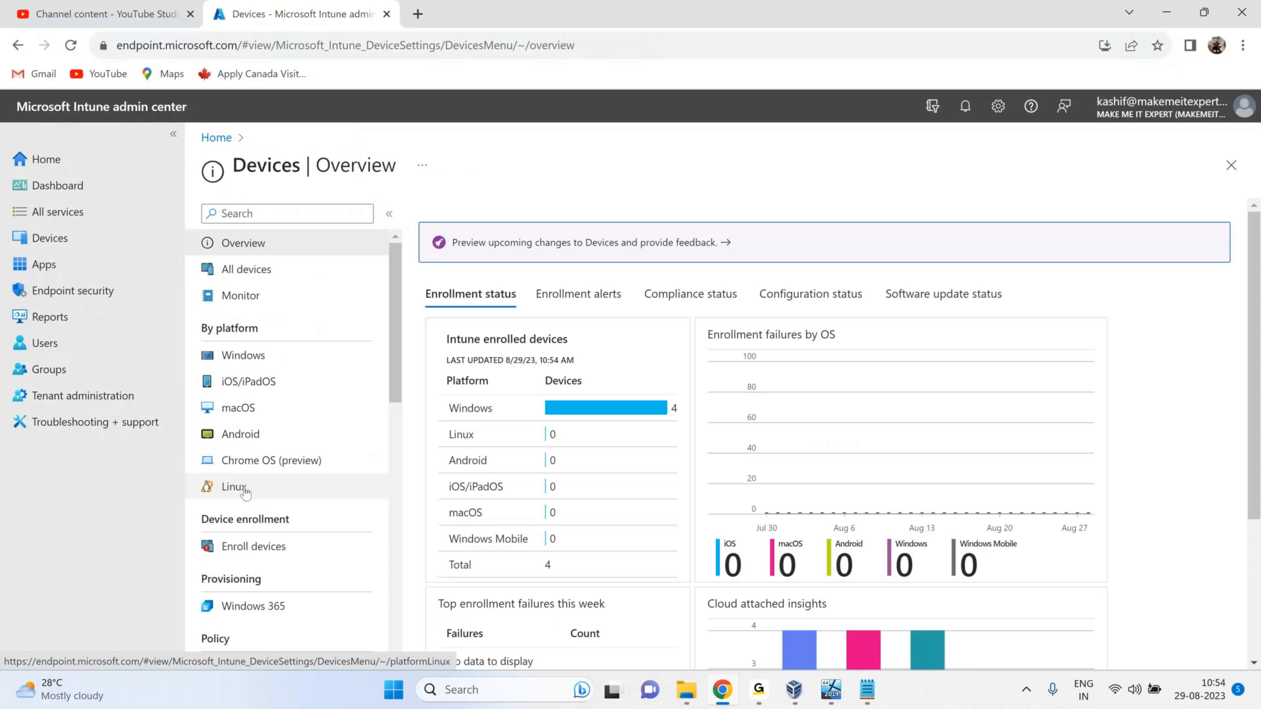
# Back in Chrome, show the Windows devices list with its 7 devices.
pyautogui.moveTo(833, 703)
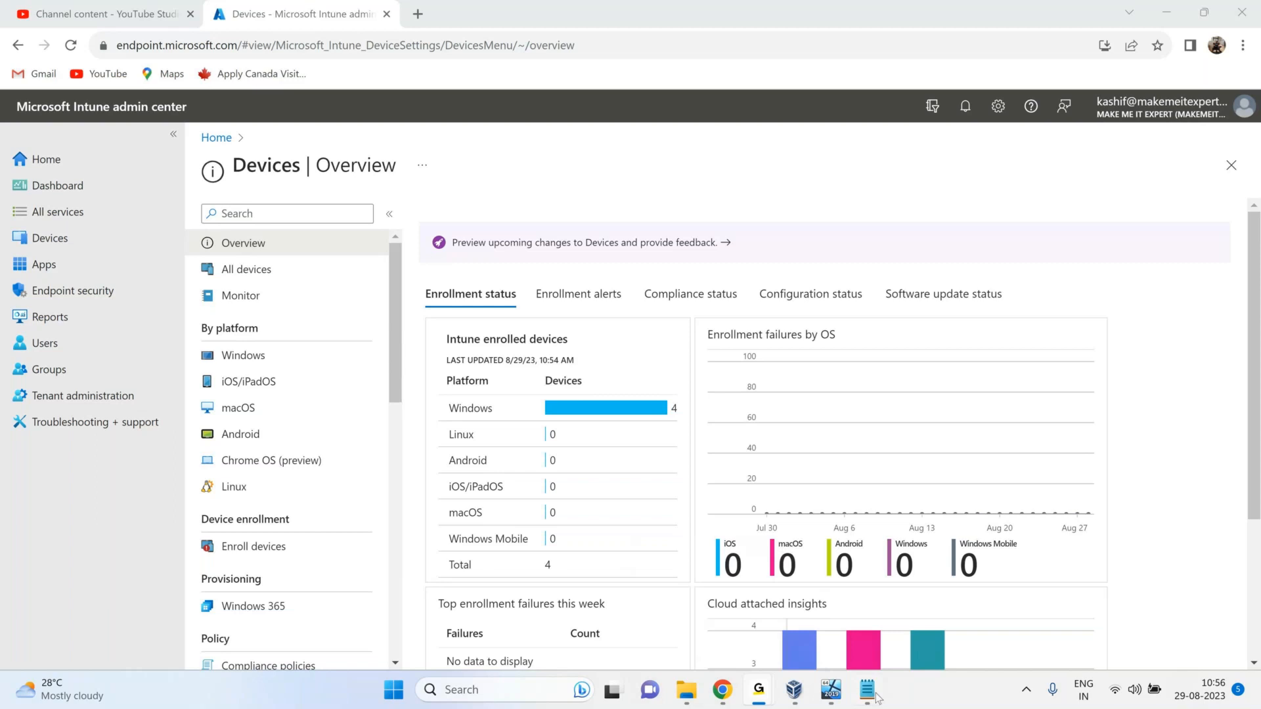
pyautogui.click(722, 691)
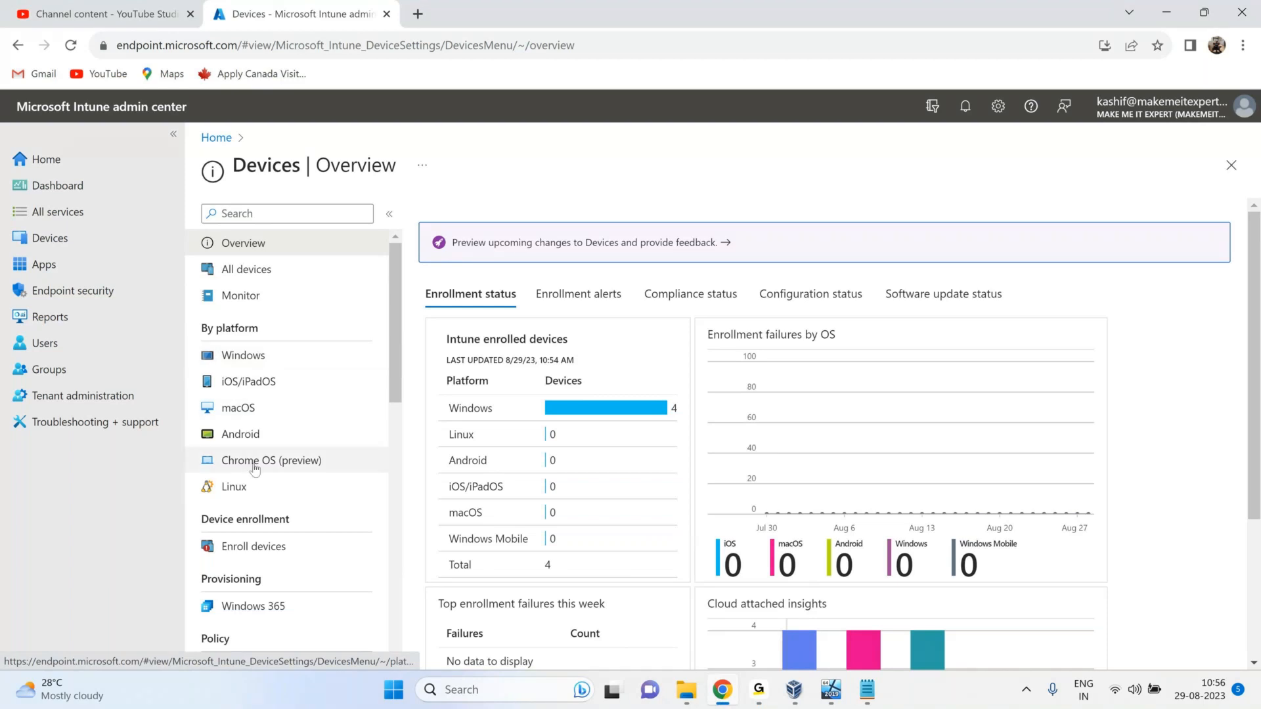
pyautogui.click(279, 363)
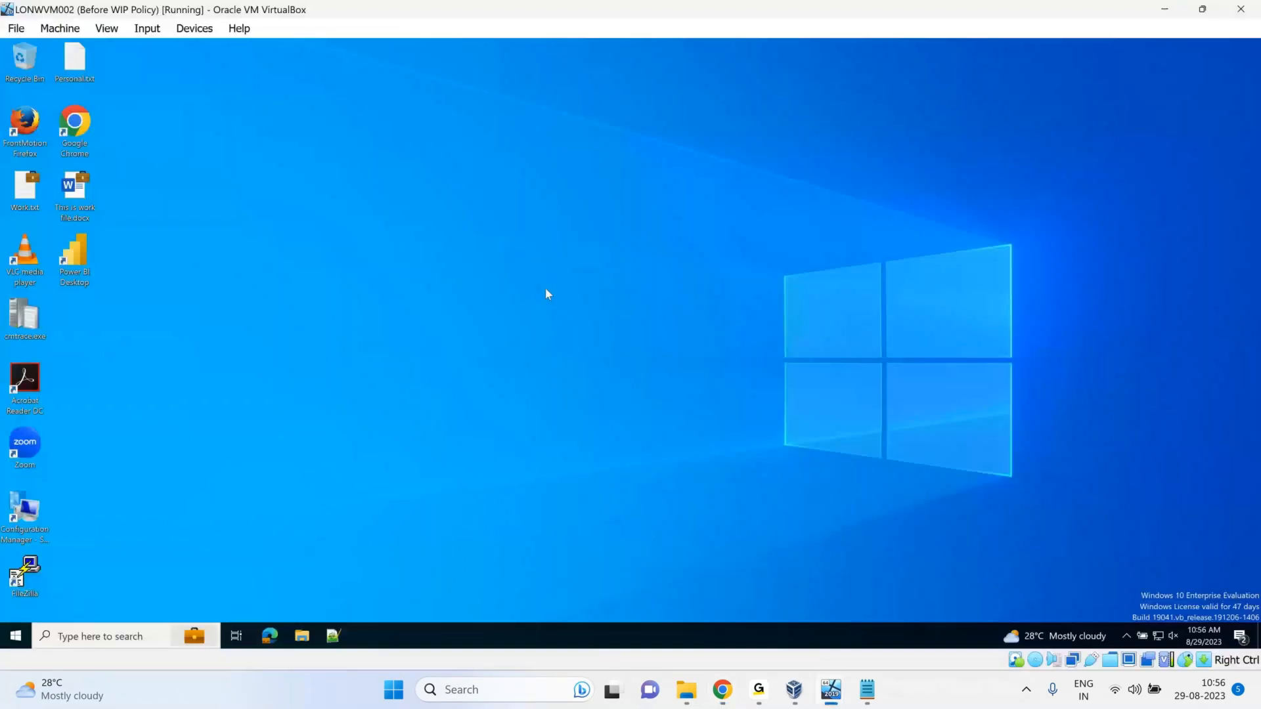
# In the LONWVM002 VM, go to Settings > Accounts > Access work or school and click Connect.
pyautogui.moveTo(129, 70); pyautogui.dragTo(2, 597)
pyautogui.click(201, 511)
pyautogui.click(14, 638)
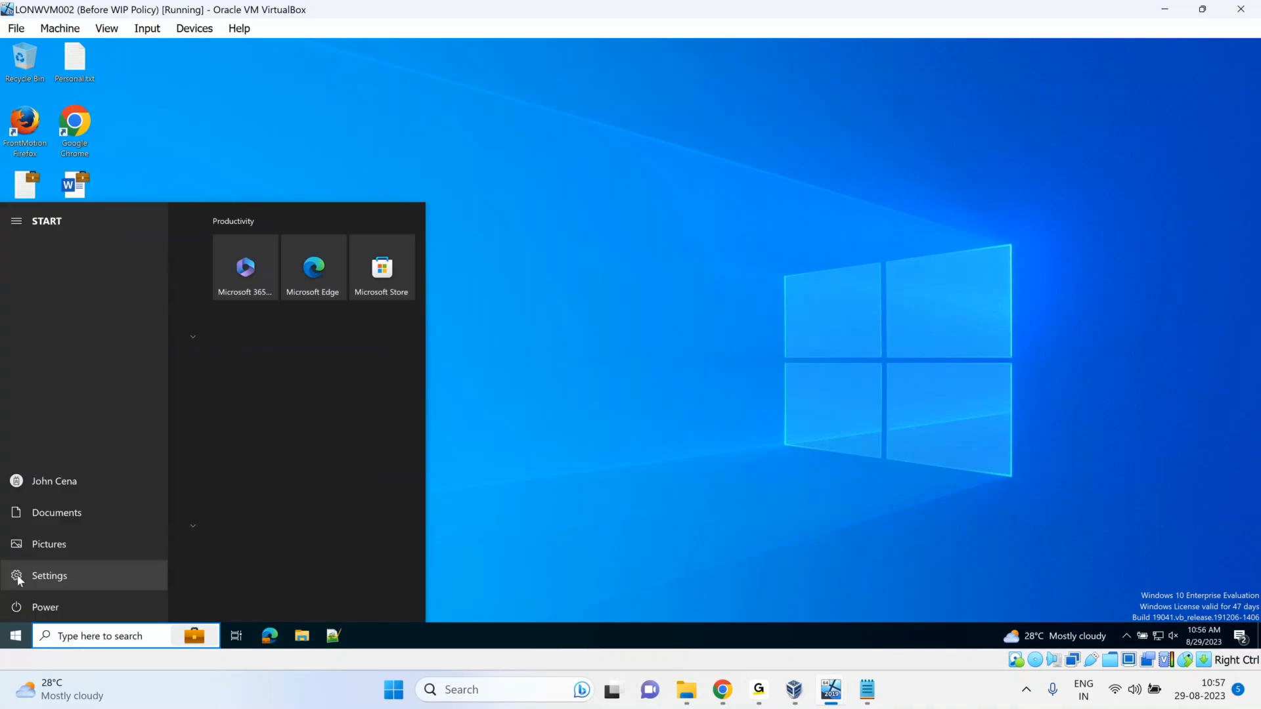
pyautogui.click(19, 577)
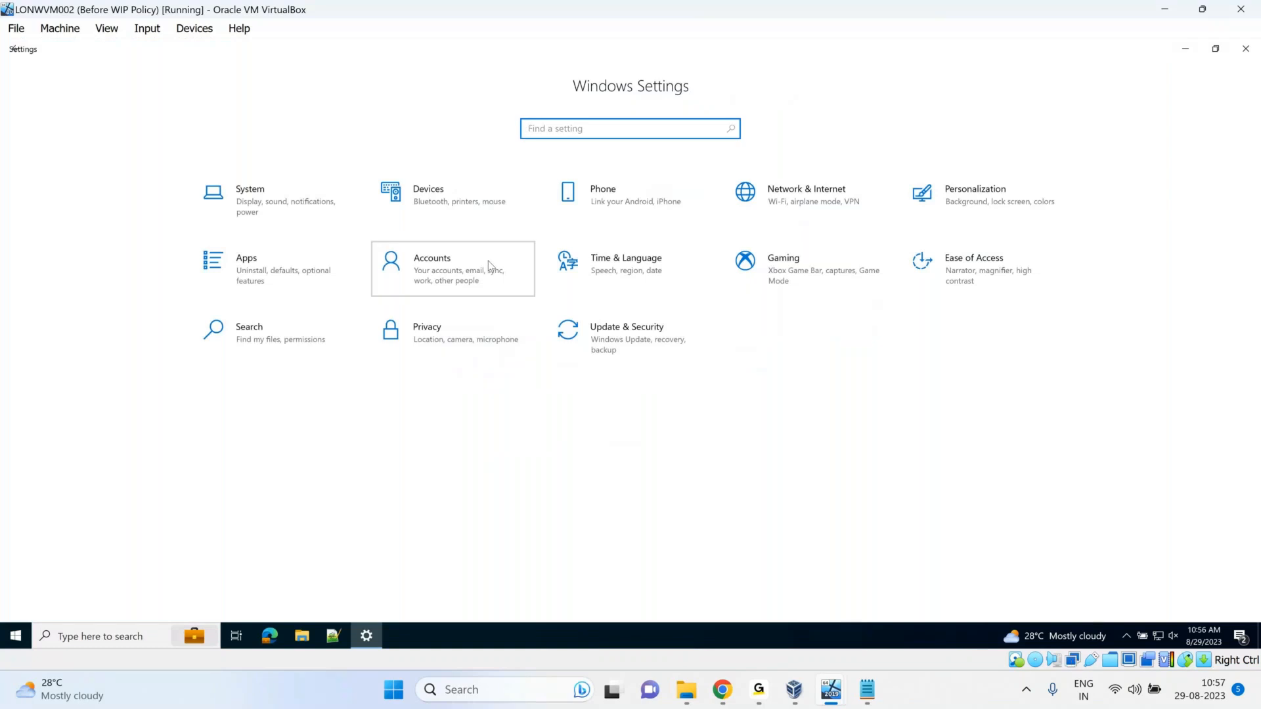
pyautogui.click(487, 263)
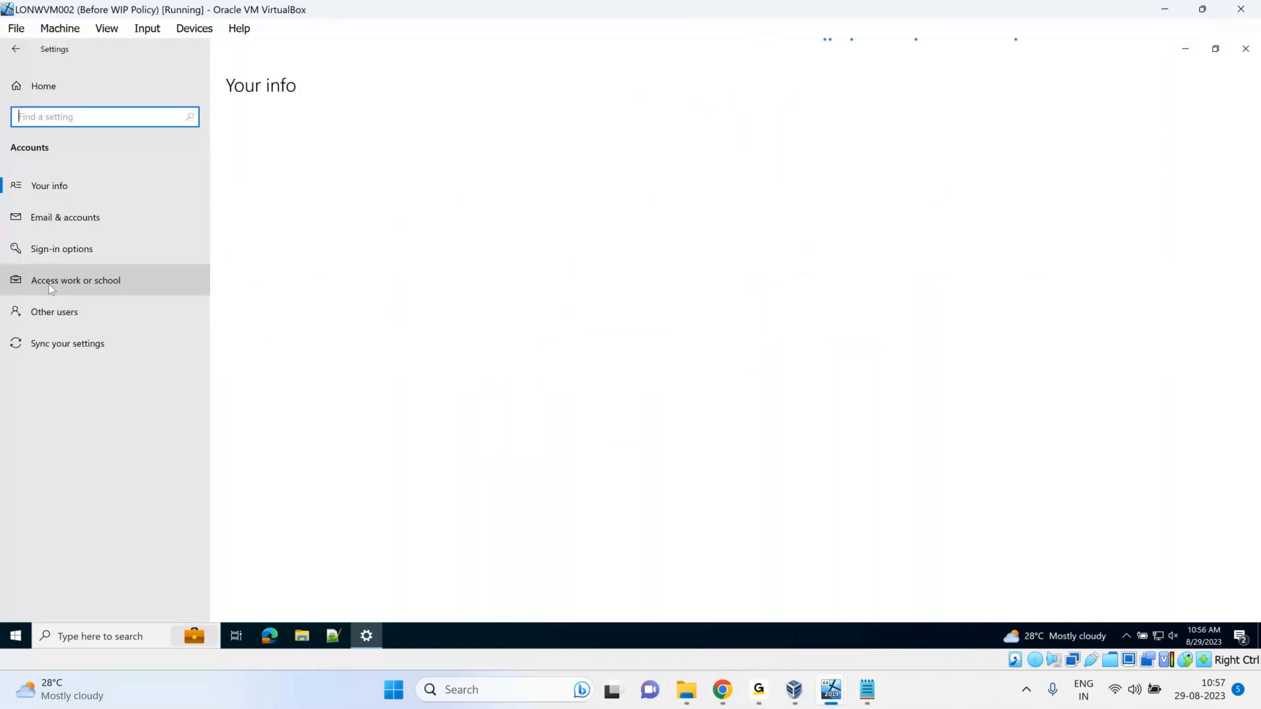
pyautogui.click(49, 285)
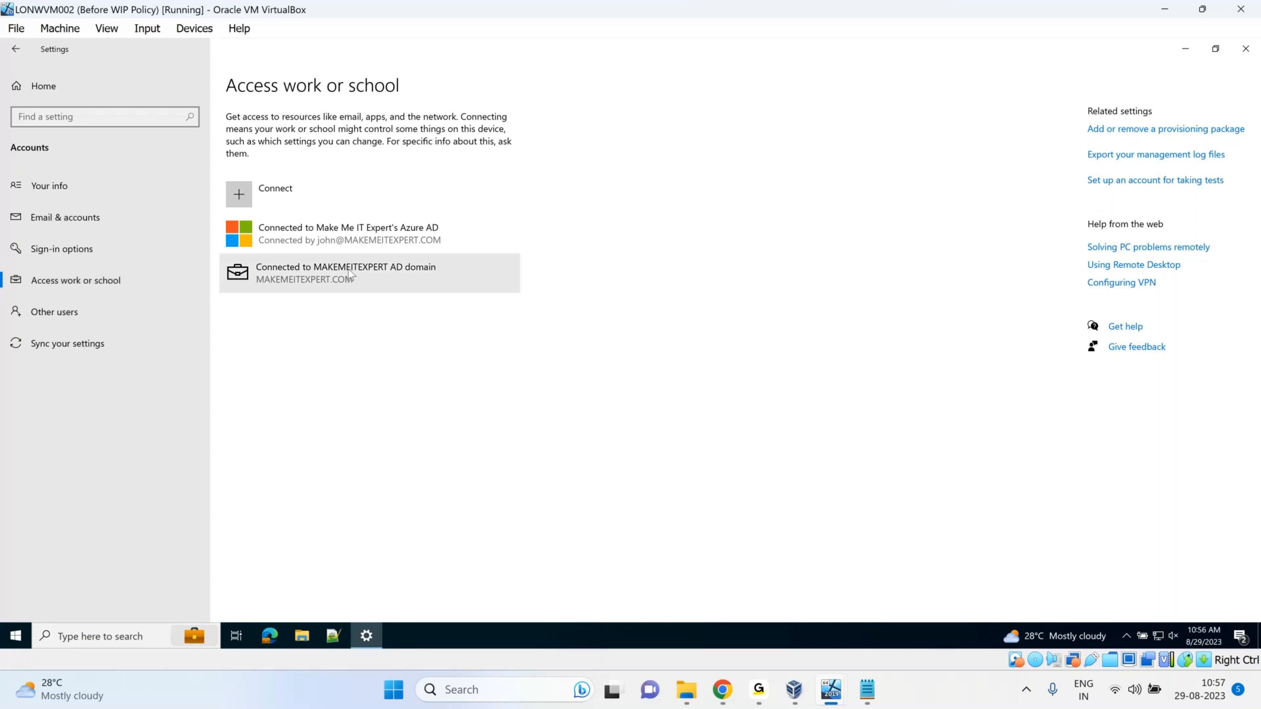
pyautogui.click(341, 204)
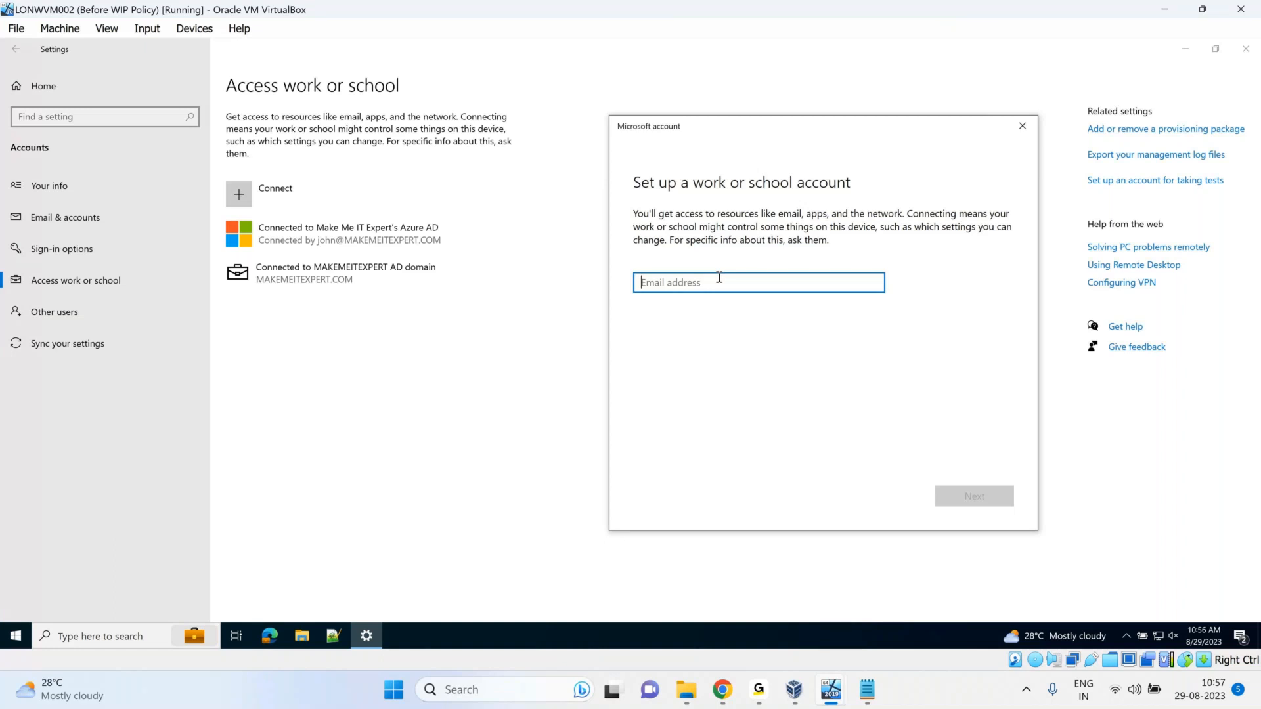
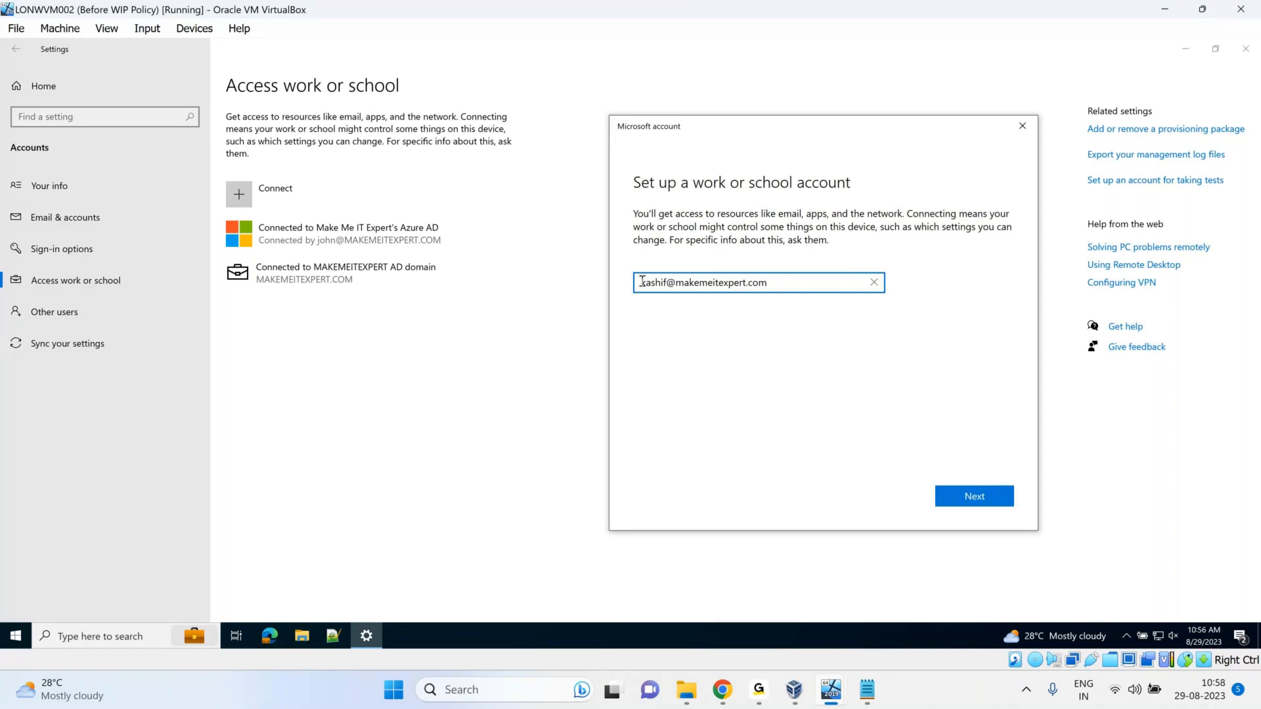
# Enter the user's work email address in the Set up a work or school account field.
pyautogui.moveTo(642, 281); pyautogui.dragTo(809, 284)
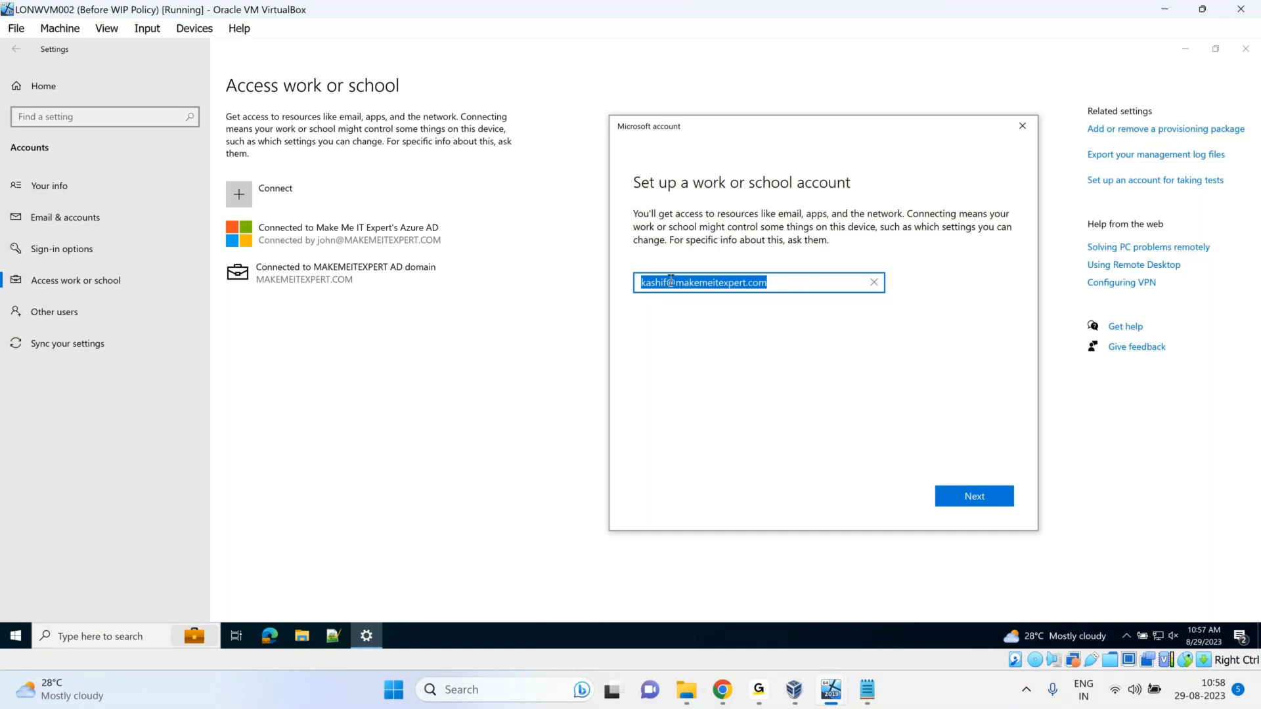
pyautogui.click(670, 279)
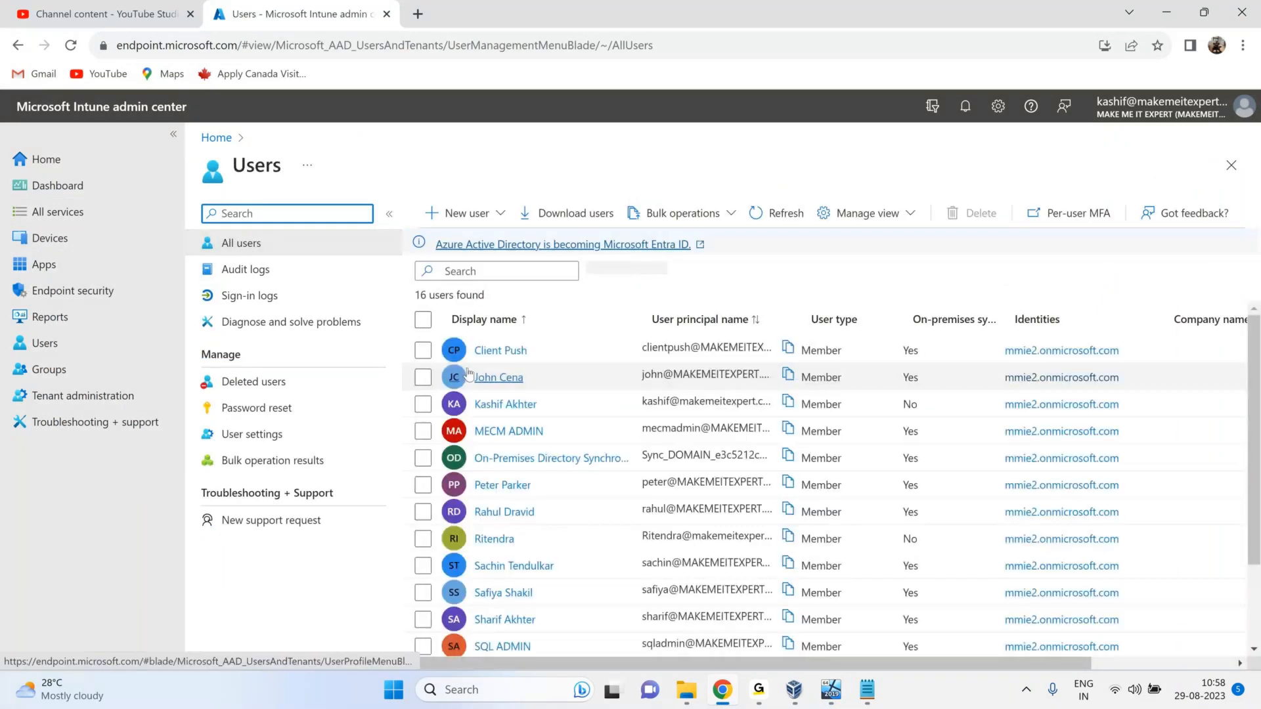
# Check a user's empty Licenses page and start Update license assignments, ticking Microsoft 365 F1.
pyautogui.click(501, 406)
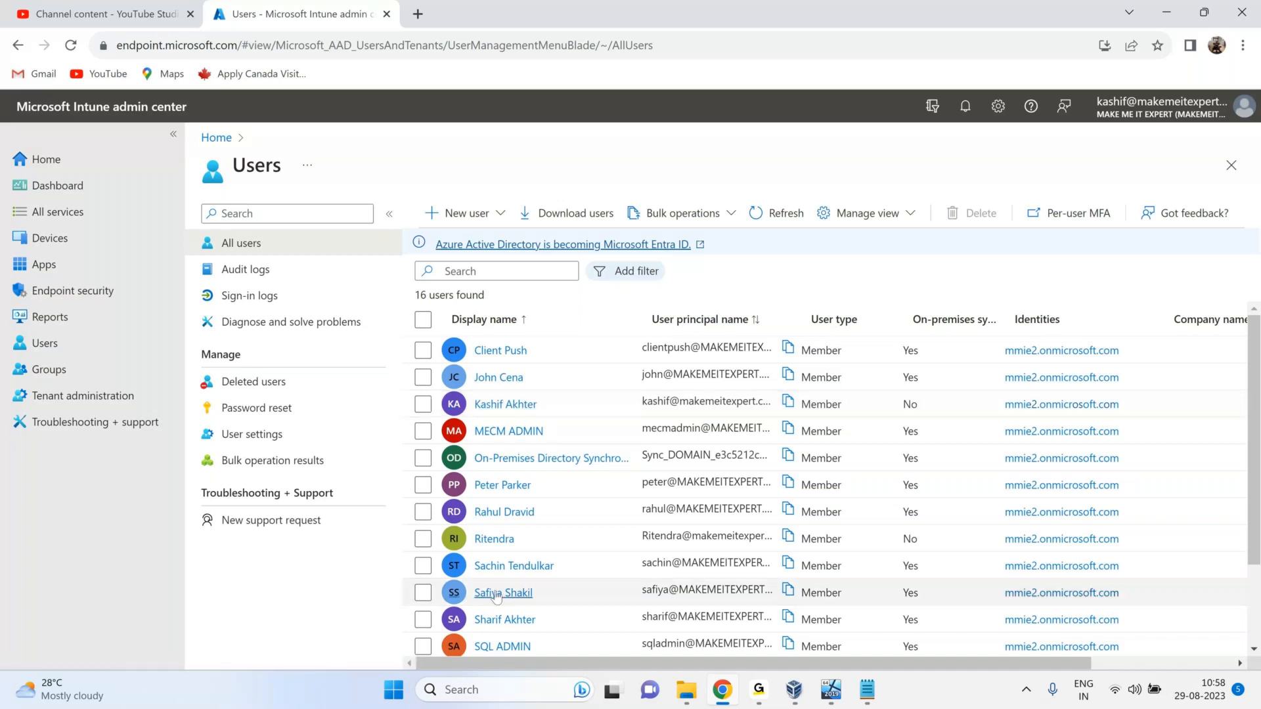
pyautogui.scroll(-1, 506, 588)
pyautogui.click(519, 641)
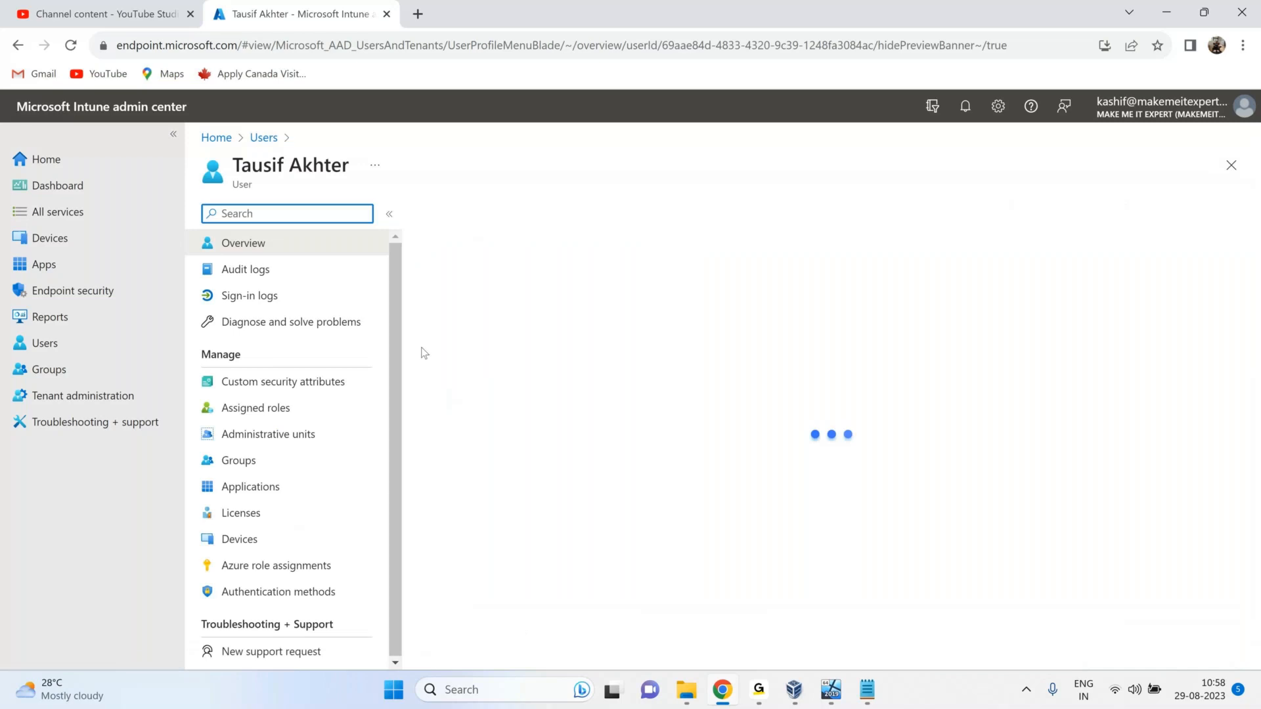
pyautogui.click(311, 511)
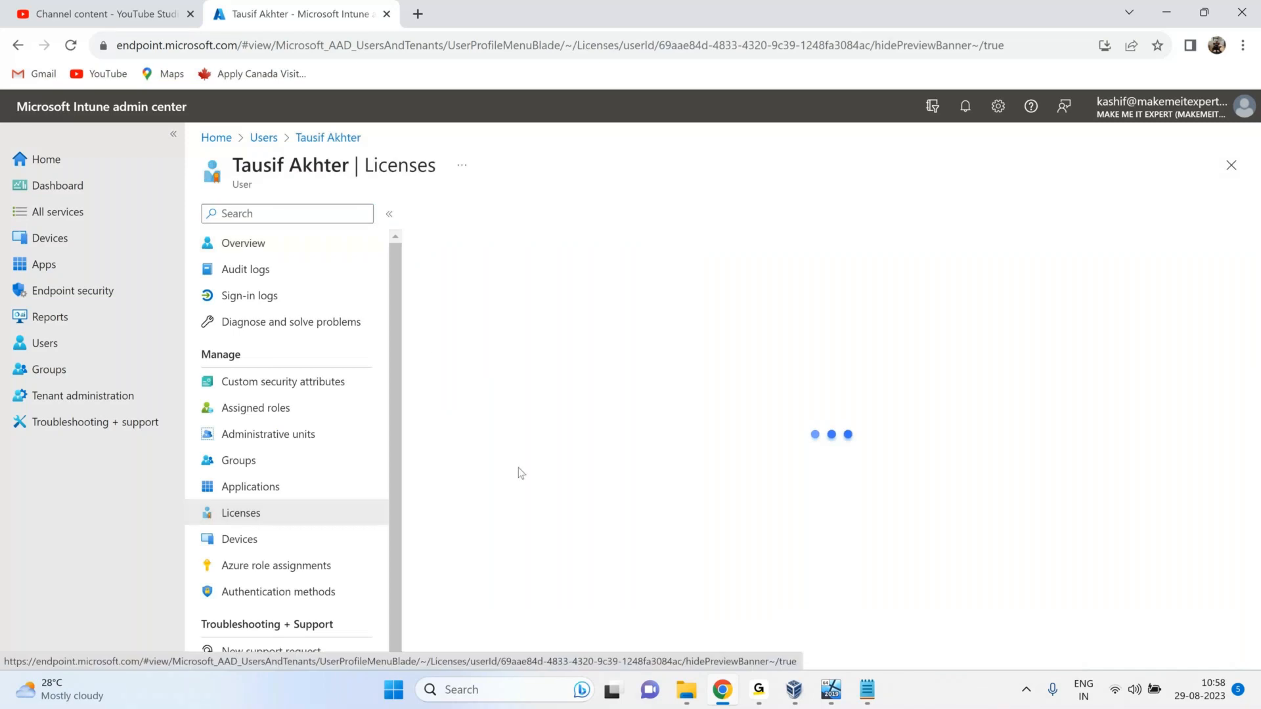
pyautogui.moveTo(561, 458); pyautogui.dragTo(579, 264)
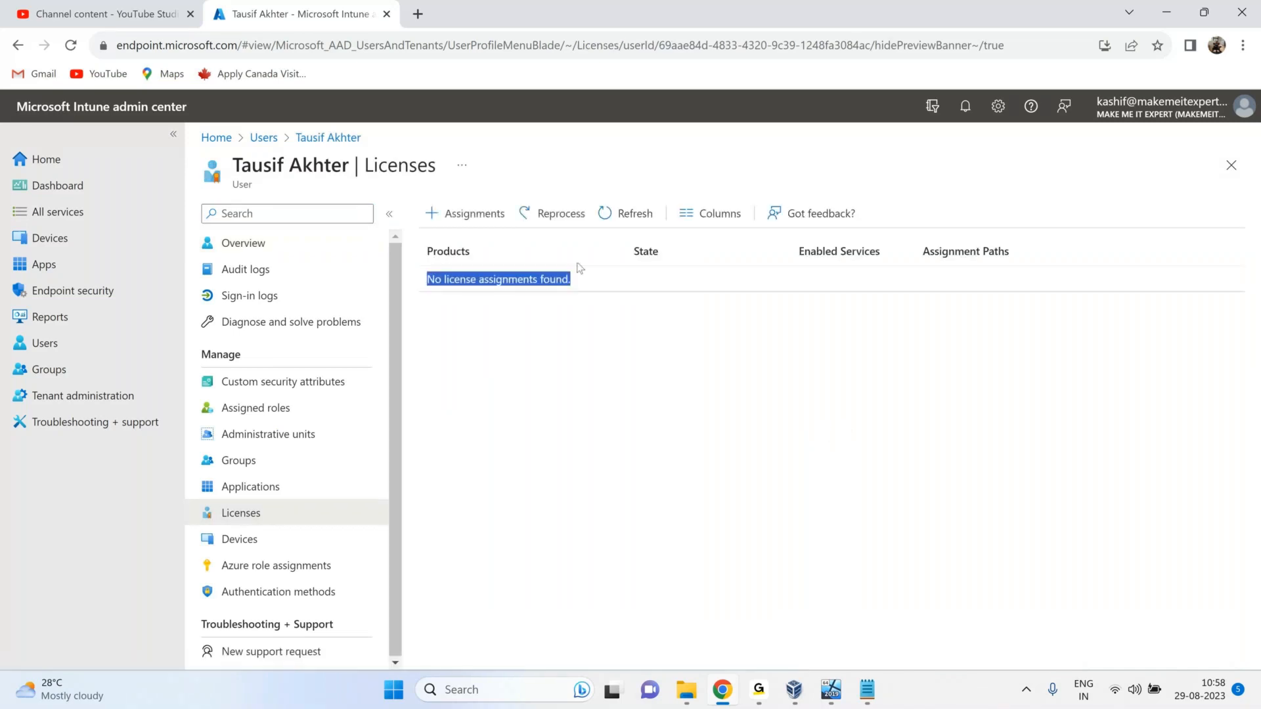
pyautogui.click(469, 217)
pyautogui.click(209, 573)
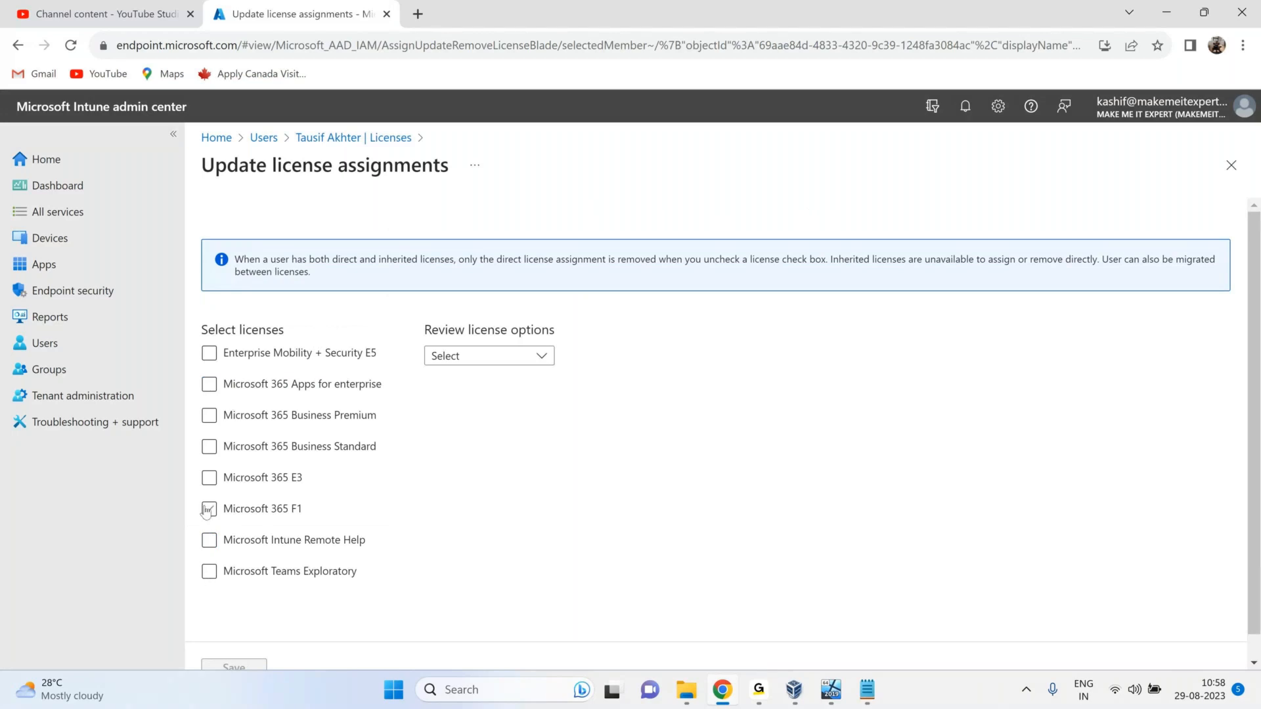
# Tick Enterprise Mobility + Security E5, toggle Intune Plan 1 off and on, then close without saving.
pyautogui.click(305, 348)
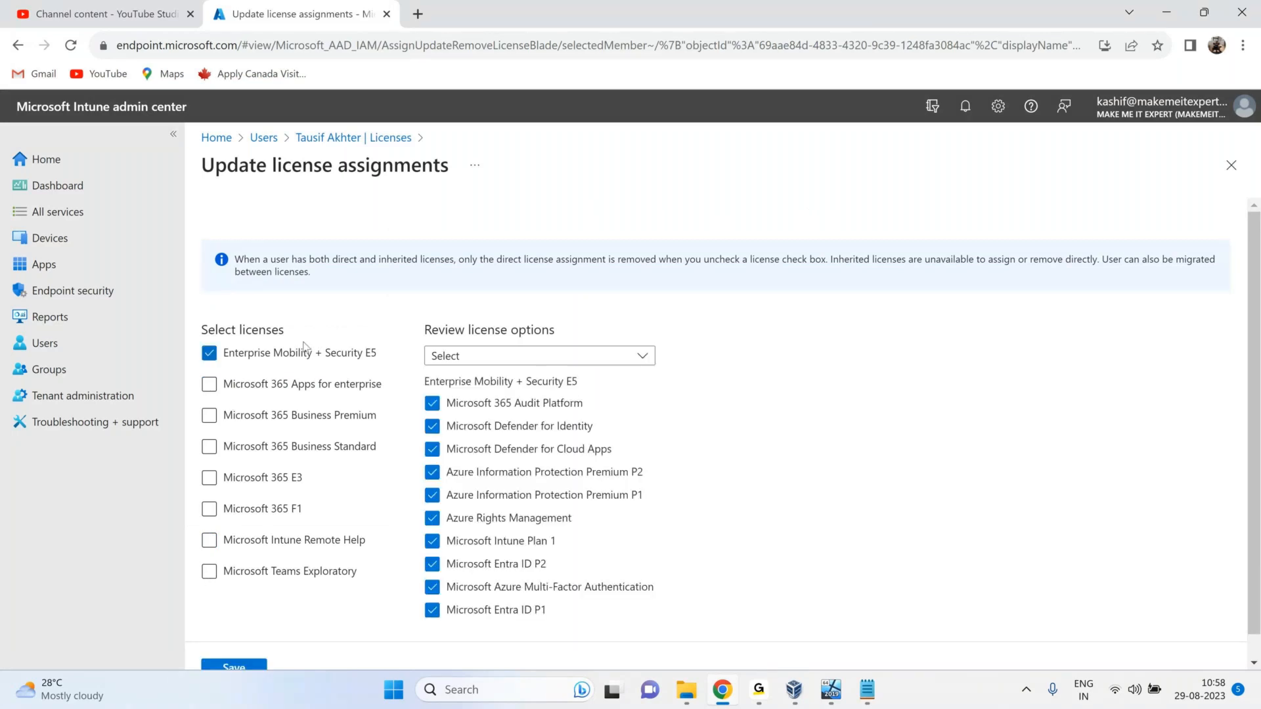
pyautogui.click(433, 544)
pyautogui.click(478, 549)
pyautogui.click(1232, 166)
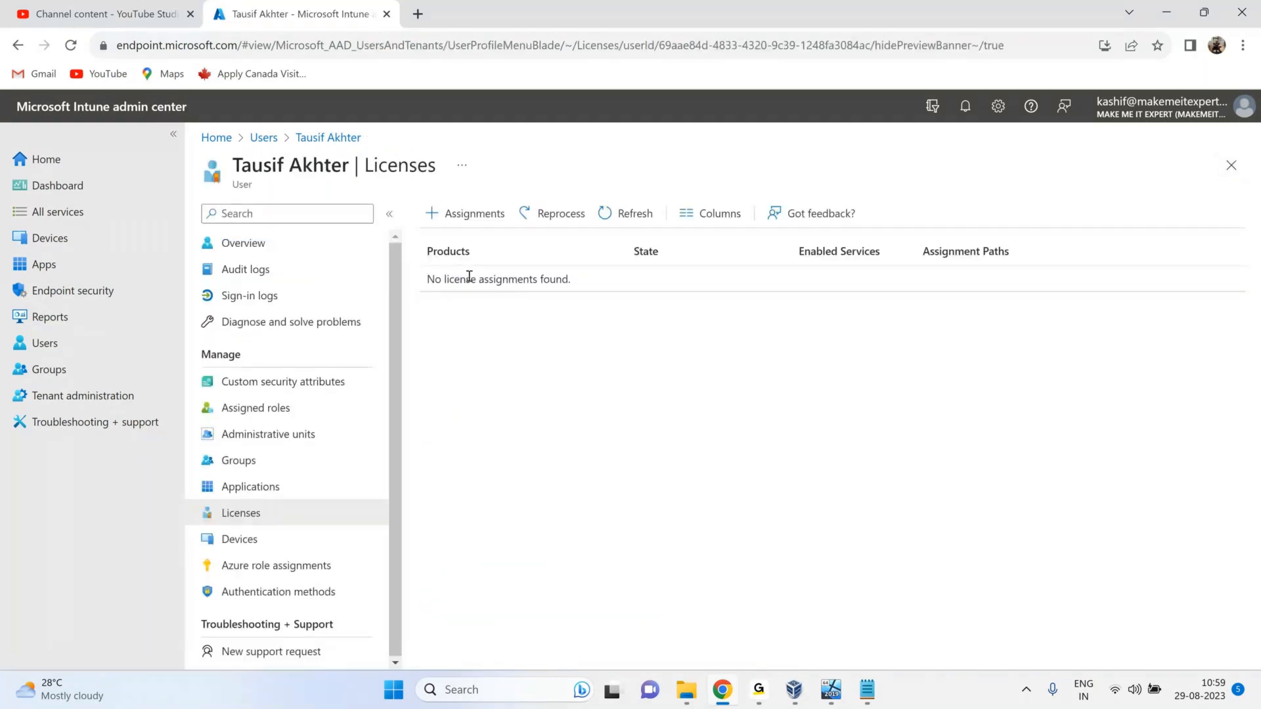
# Close the VM's account setup dialog and go to Devices in the admin center.
pyautogui.click(831, 690)
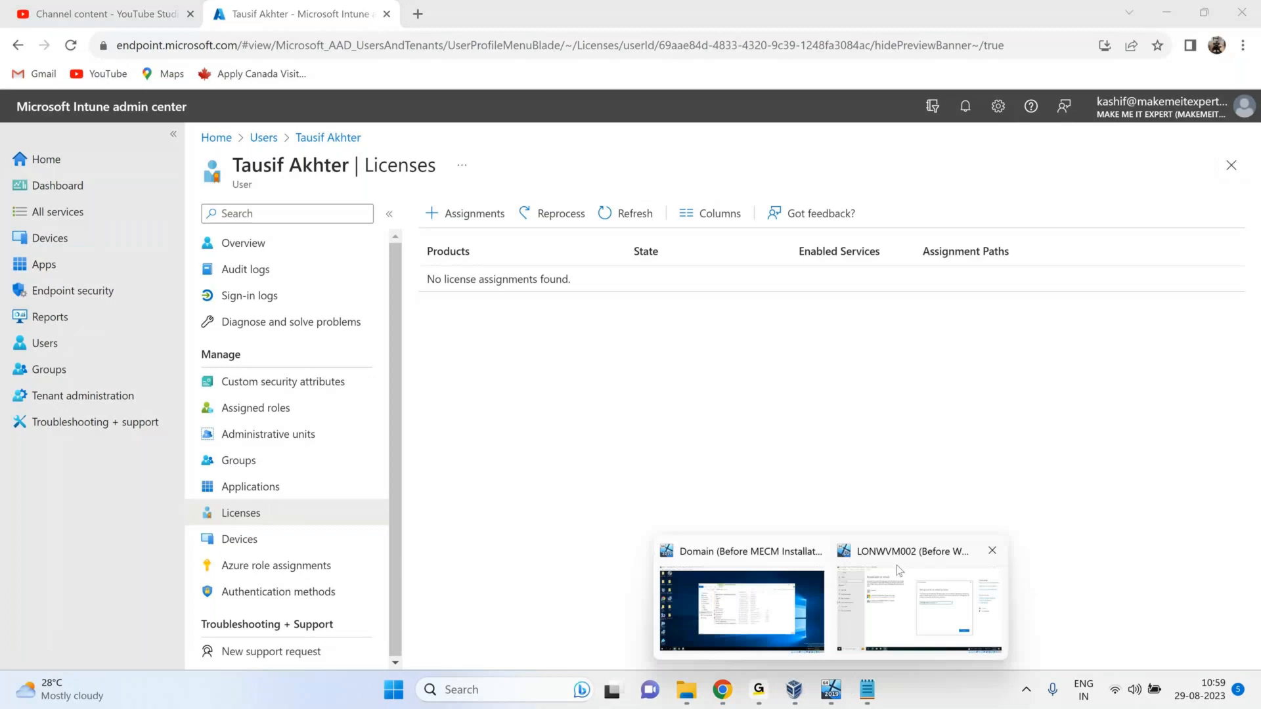
pyautogui.click(899, 570)
pyautogui.hotkey('ctrl', 'a')
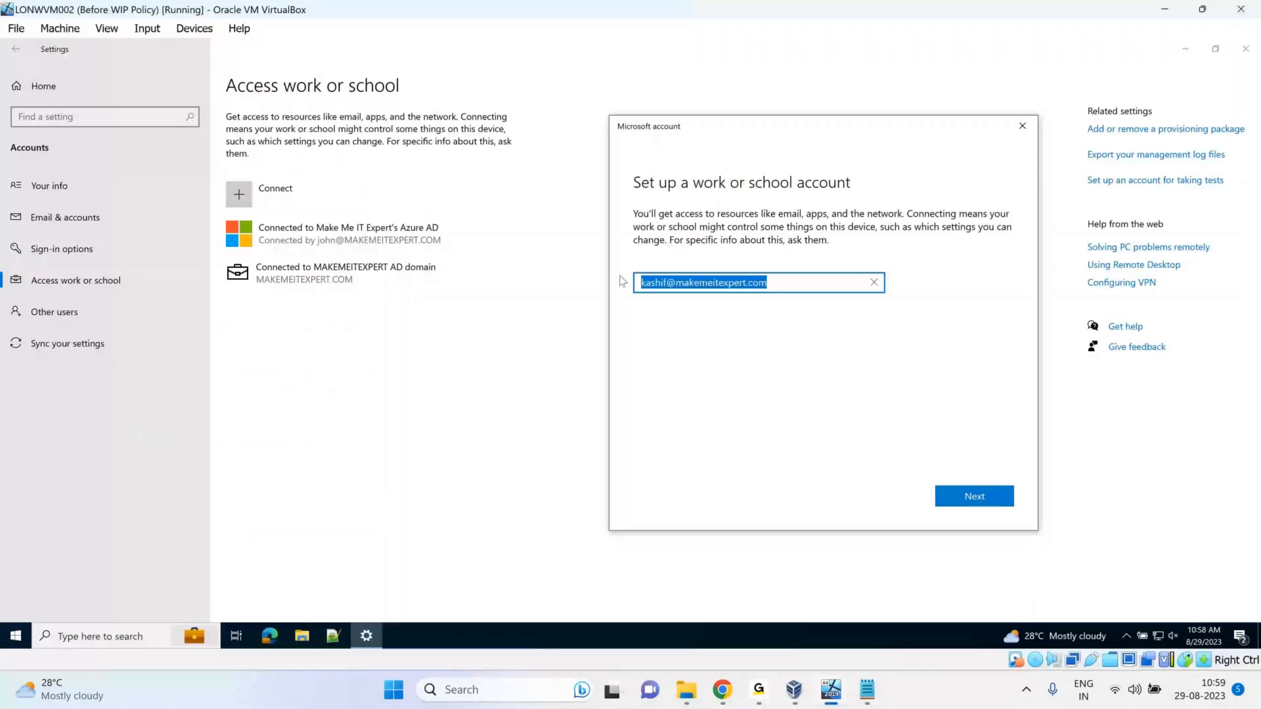
pyautogui.click(1022, 125)
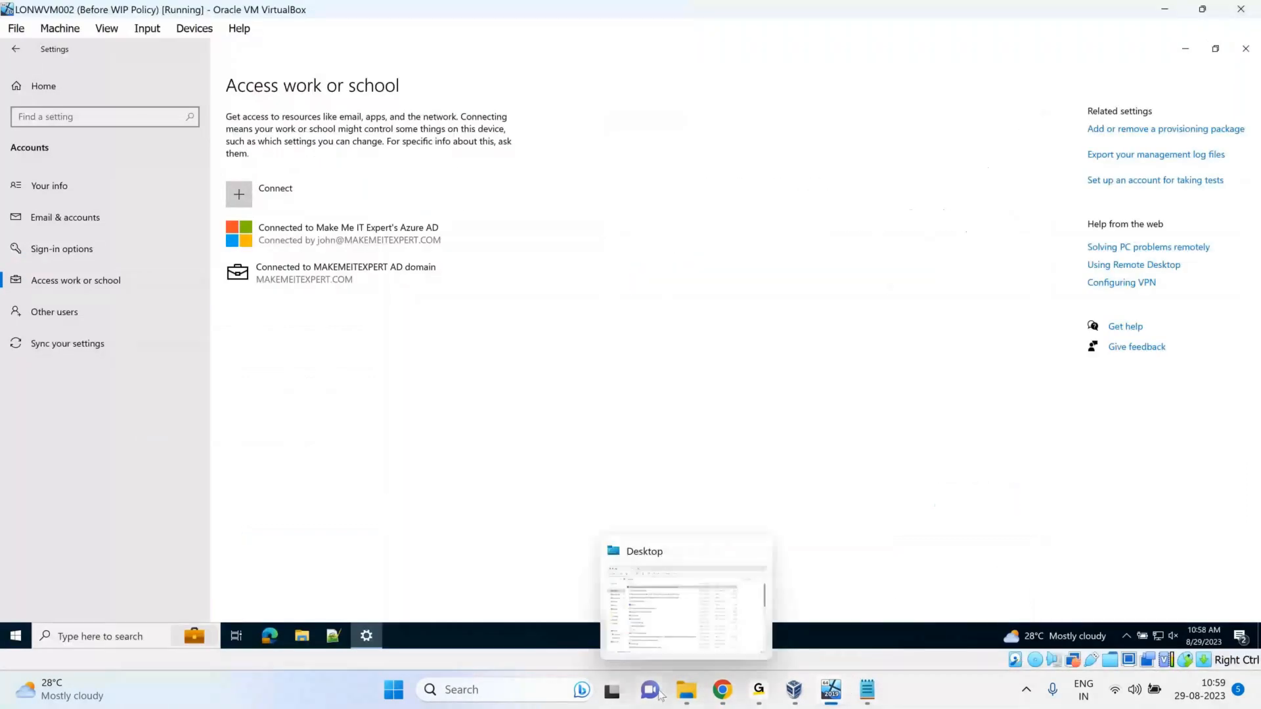
pyautogui.click(723, 692)
pyautogui.click(51, 240)
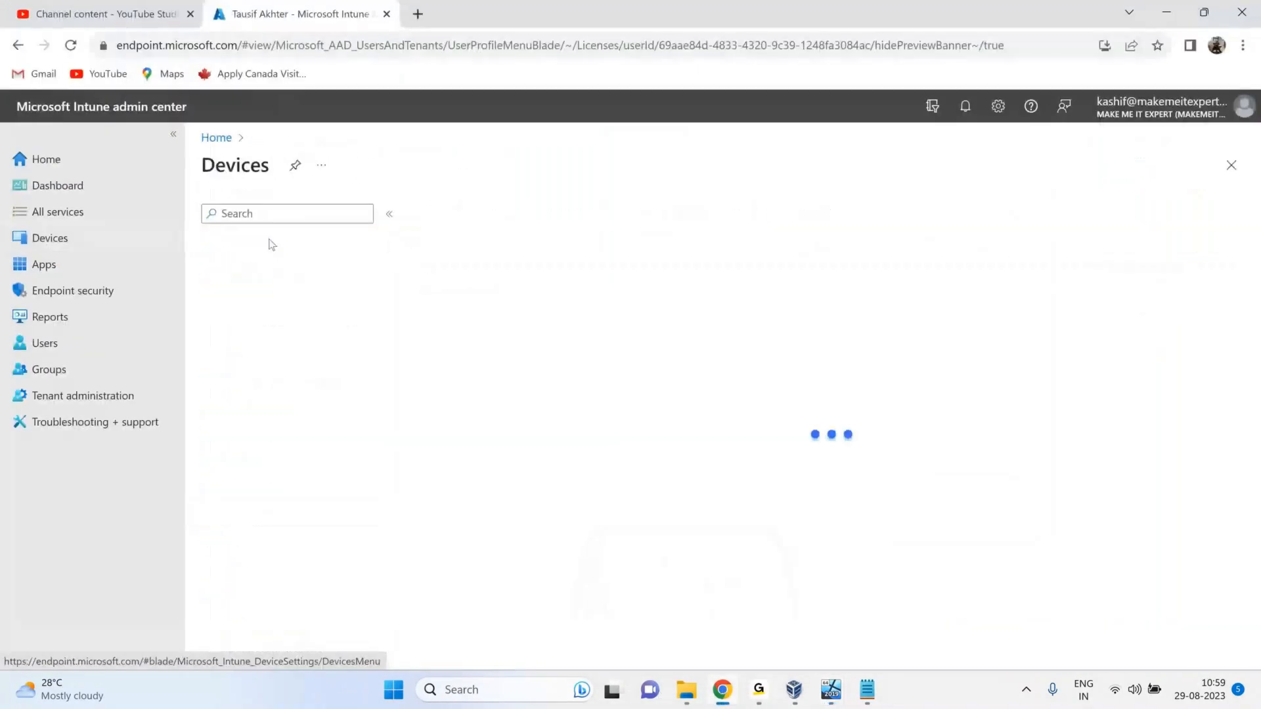
# Open the LONWVM002 device from the list of all managed devices.
pyautogui.click(248, 270)
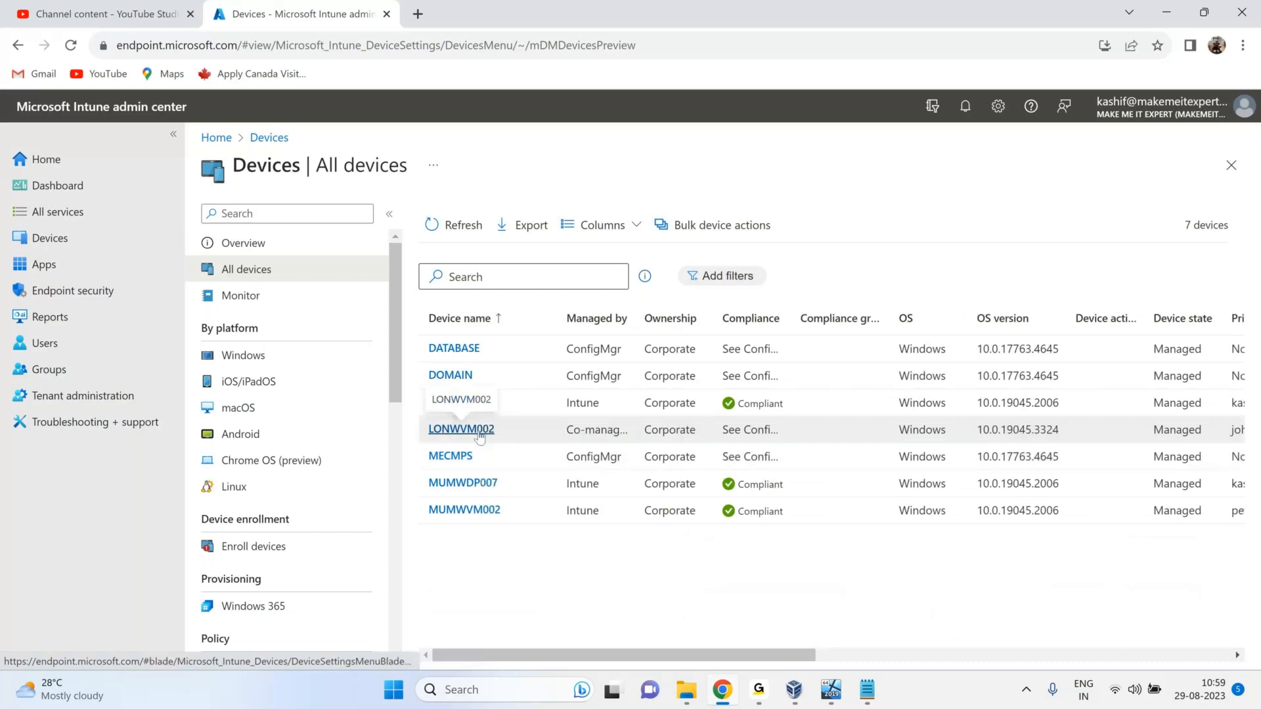
pyautogui.moveTo(831, 695)
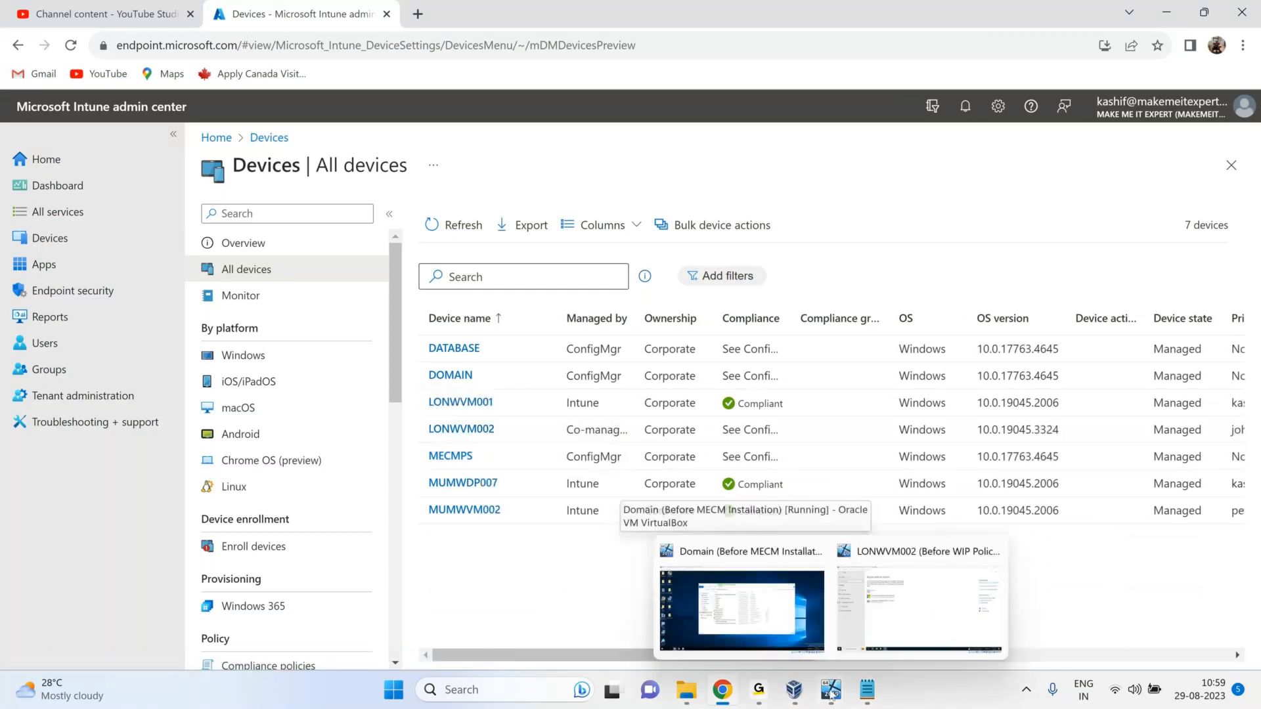
pyautogui.click(462, 430)
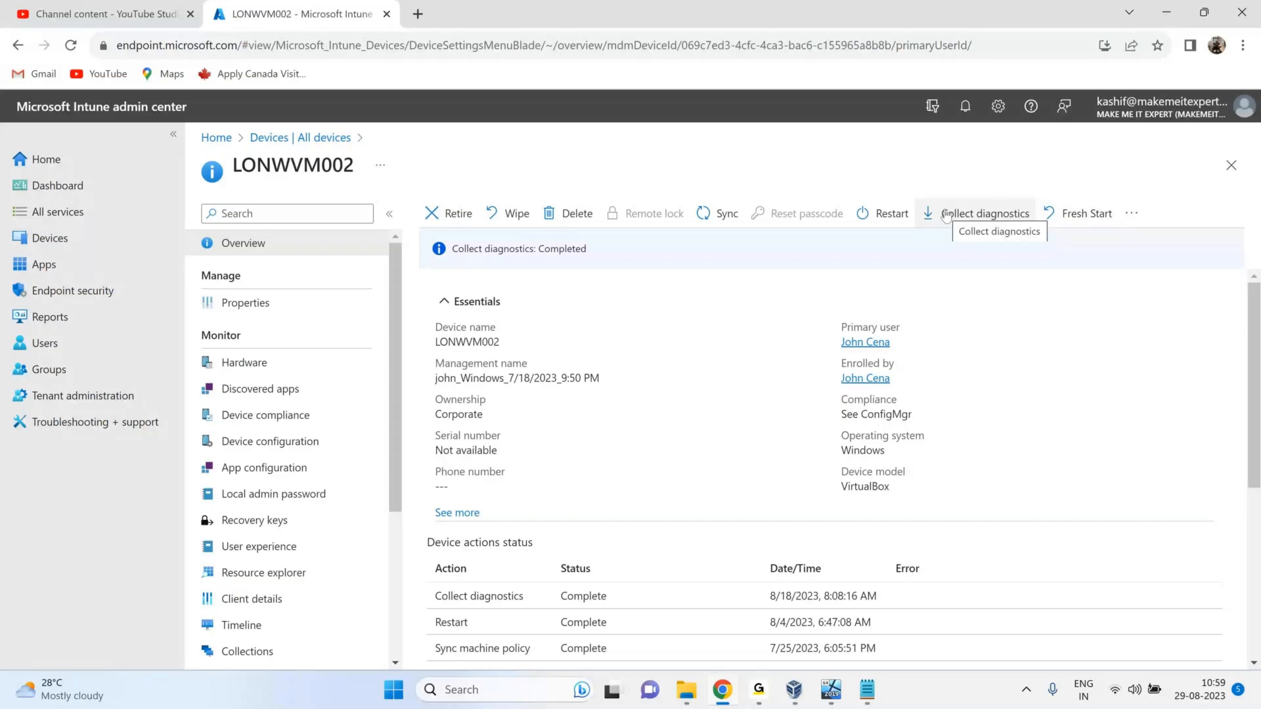
# Expand the device's Essentials, look through the extra device actions, then go to Apps.
pyautogui.click(1131, 213)
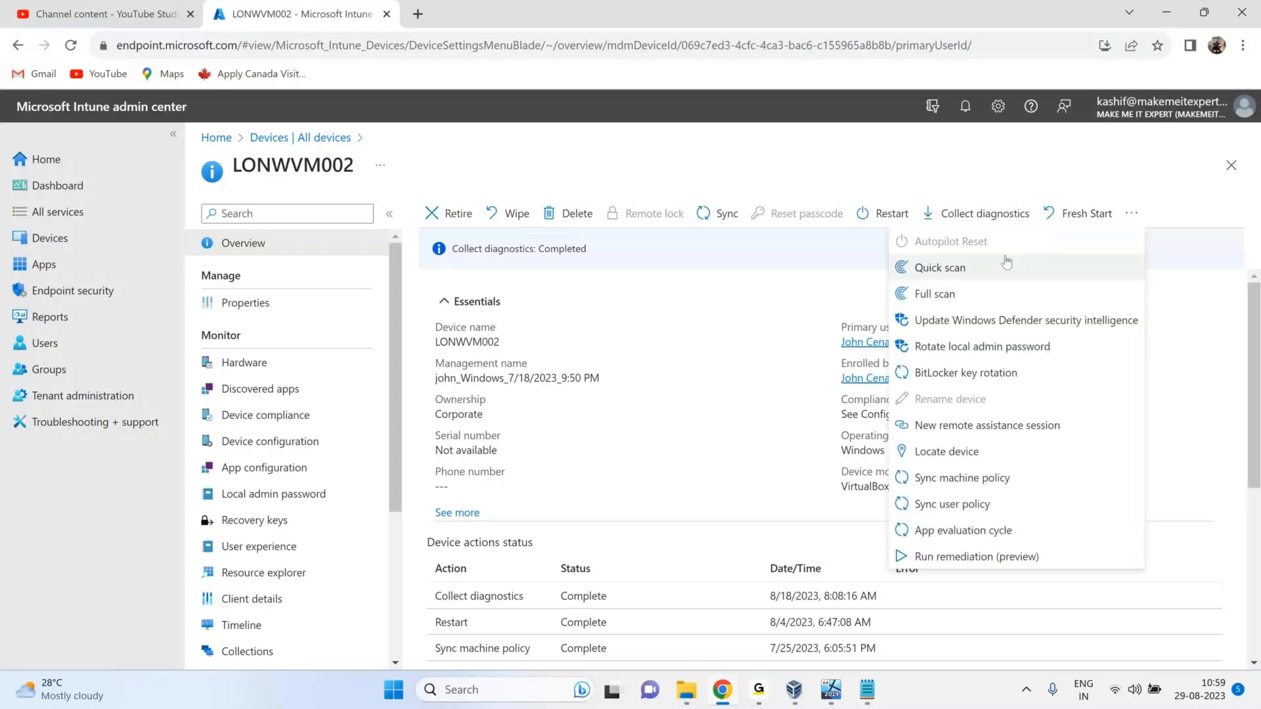
pyautogui.click(952, 453)
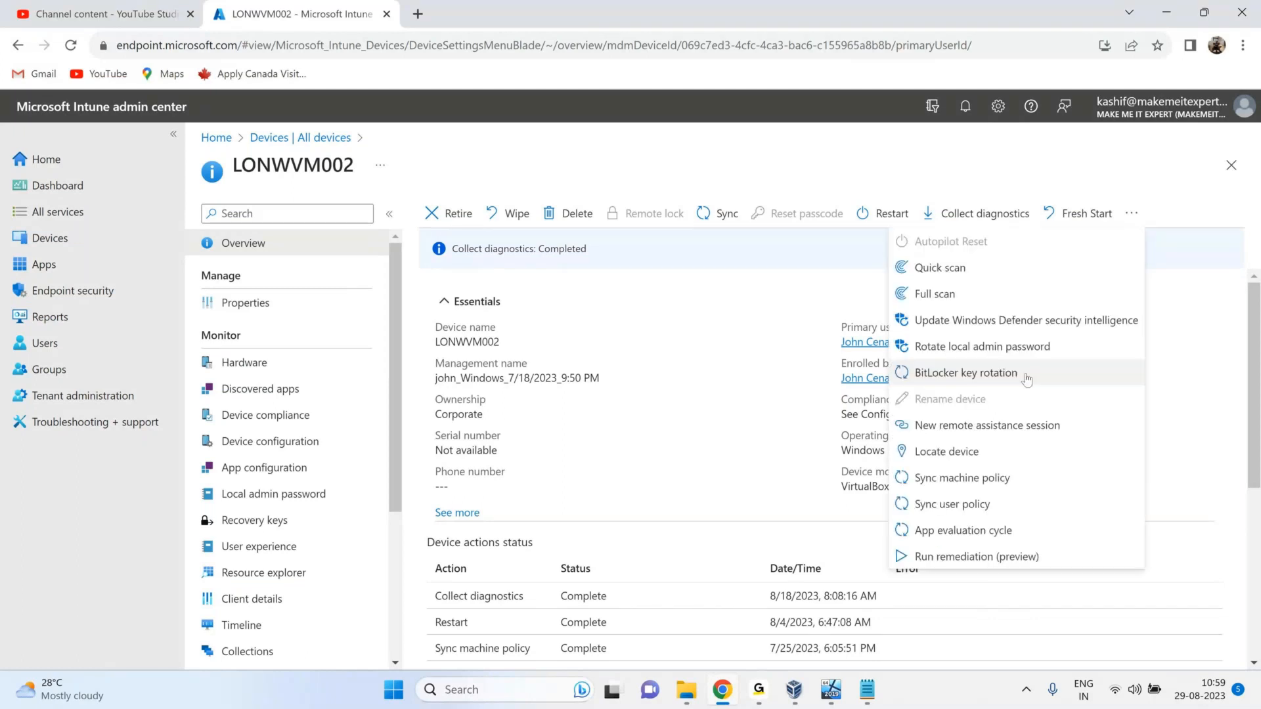
pyautogui.click(947, 405)
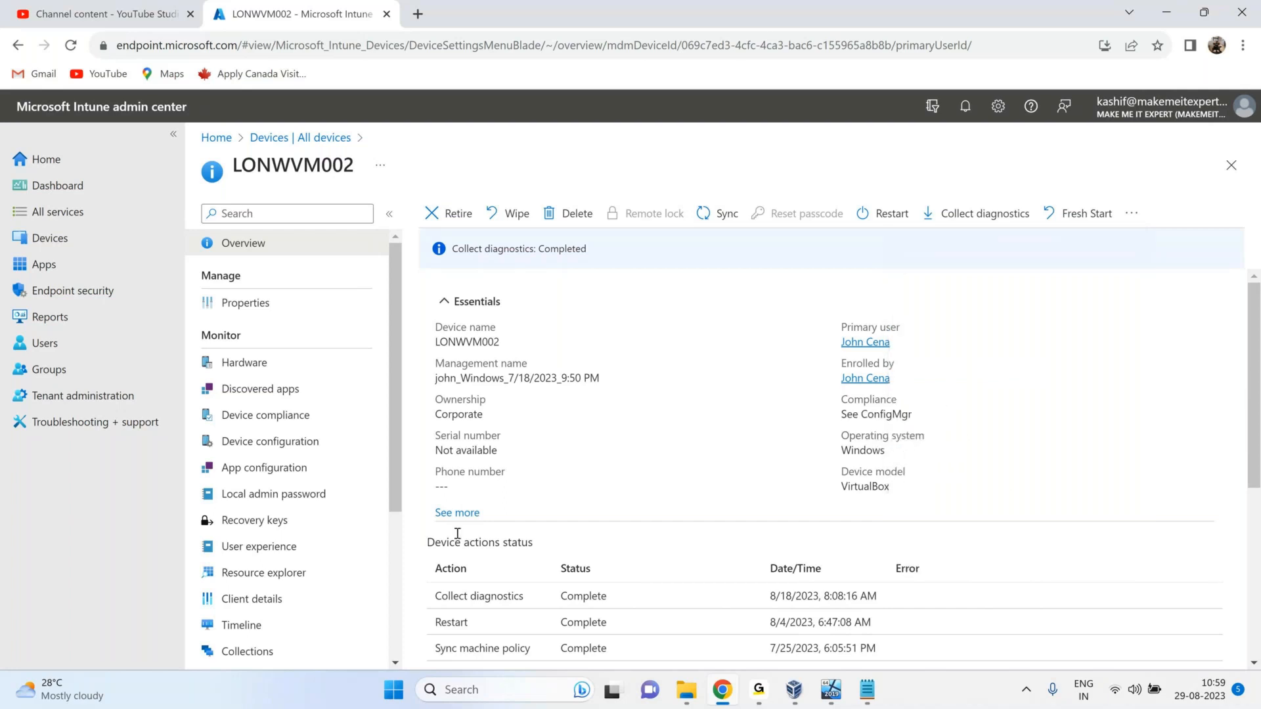
pyautogui.click(458, 513)
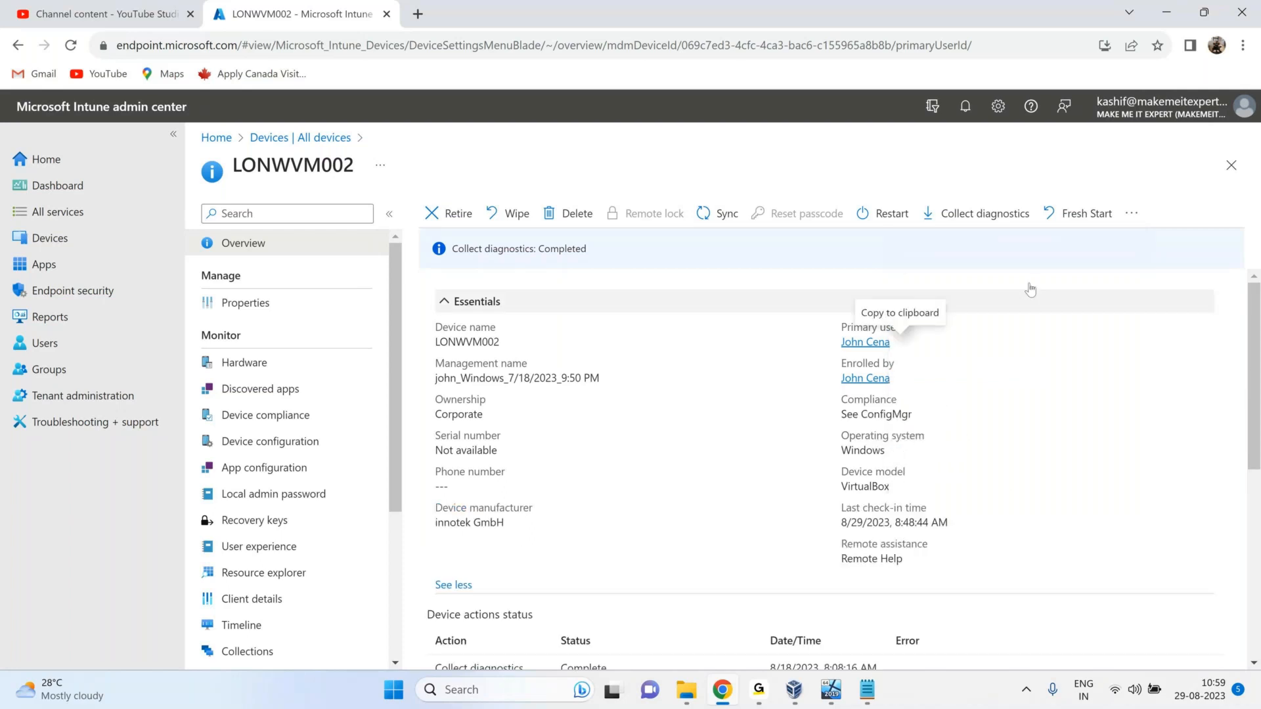
pyautogui.click(1132, 212)
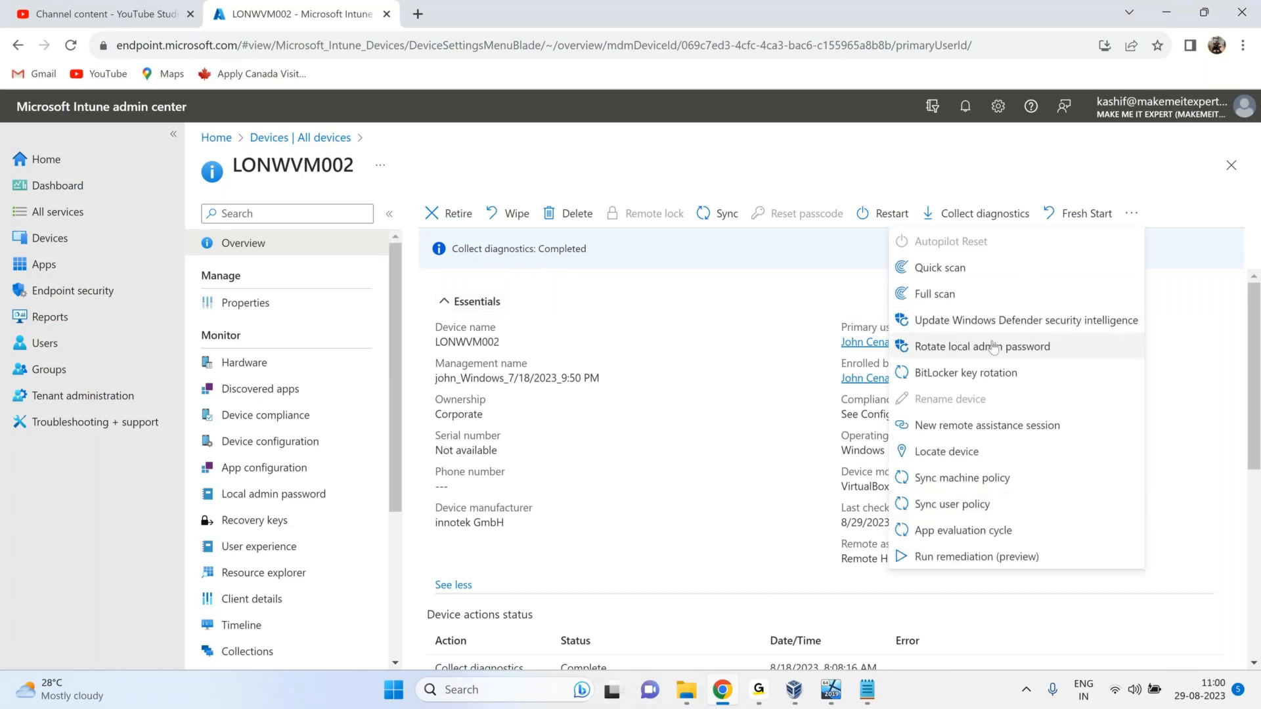
pyautogui.click(730, 477)
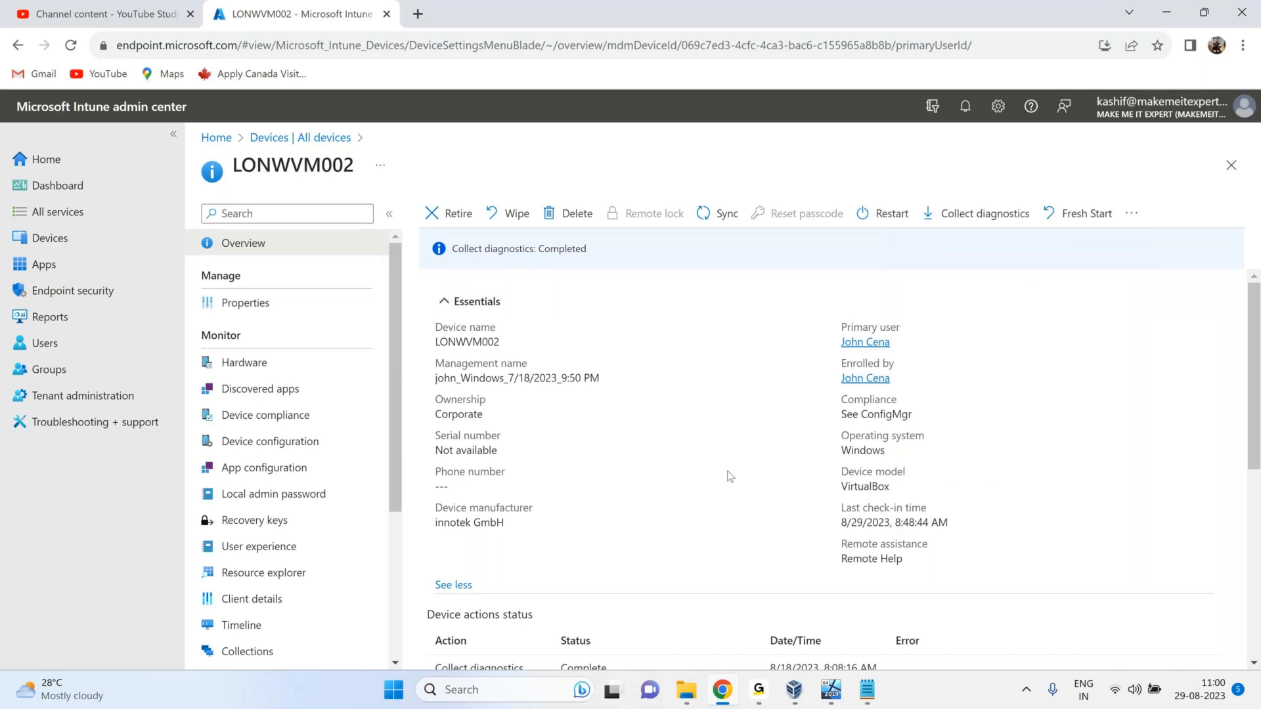
pyautogui.click(58, 265)
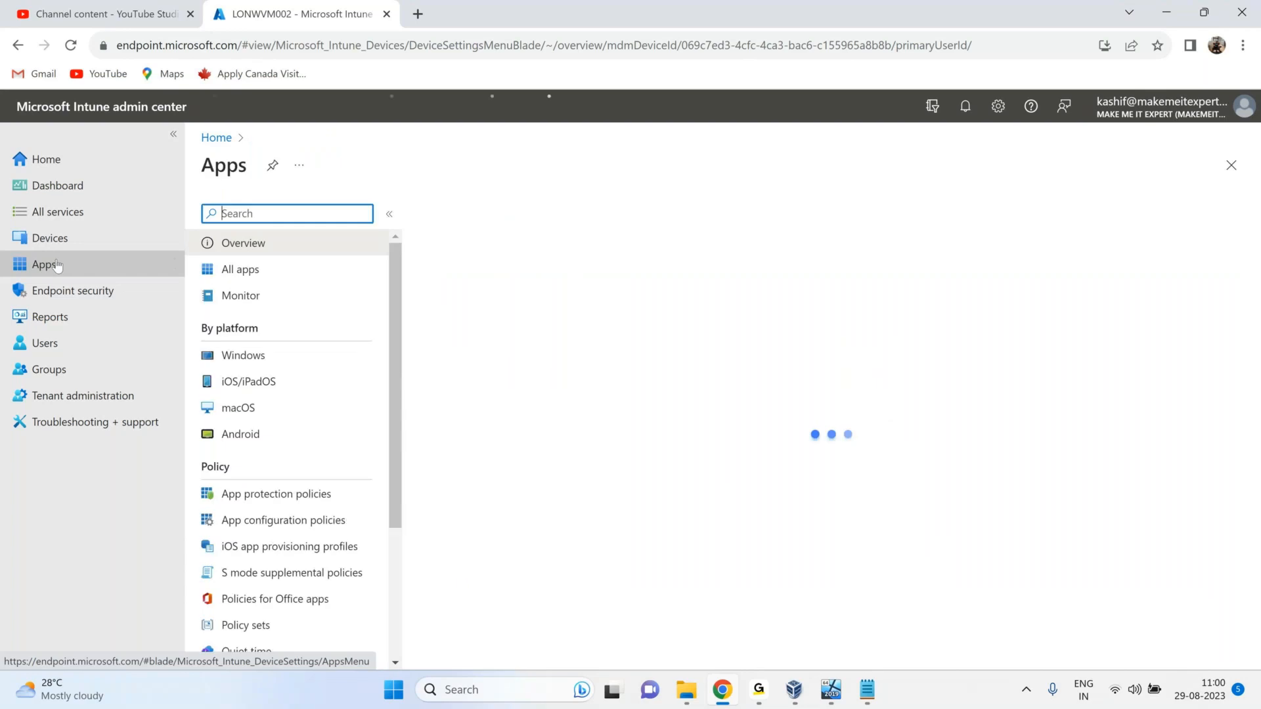
# Show All apps and scroll through the list, from 7-Zip 22.01 onward.
pyautogui.click(291, 275)
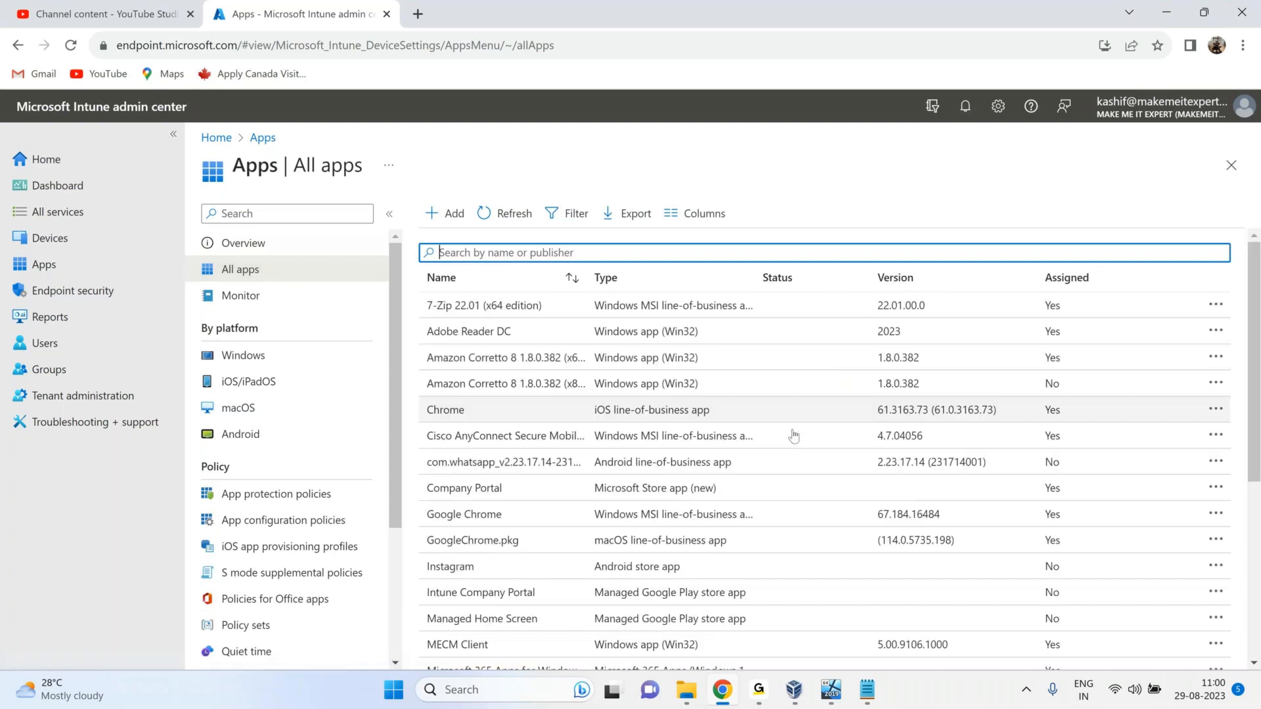
pyautogui.scroll(-5, 794, 435)
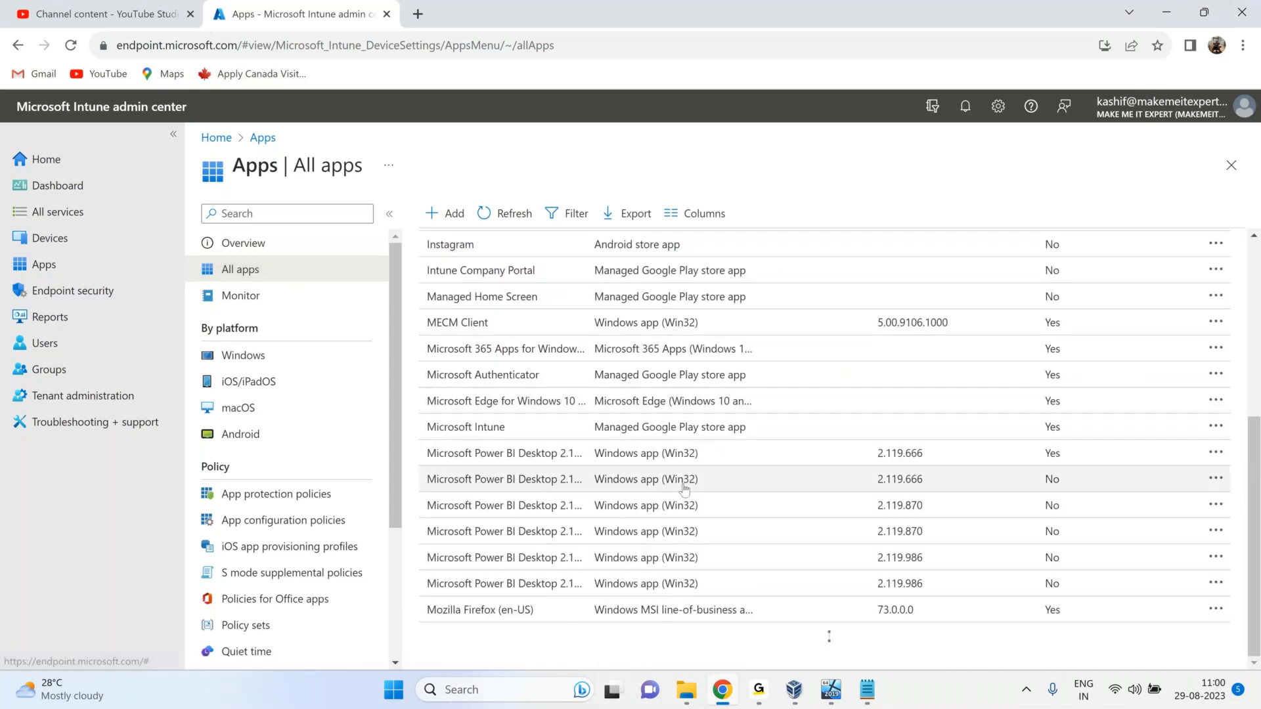
pyautogui.scroll(-10, 618, 598)
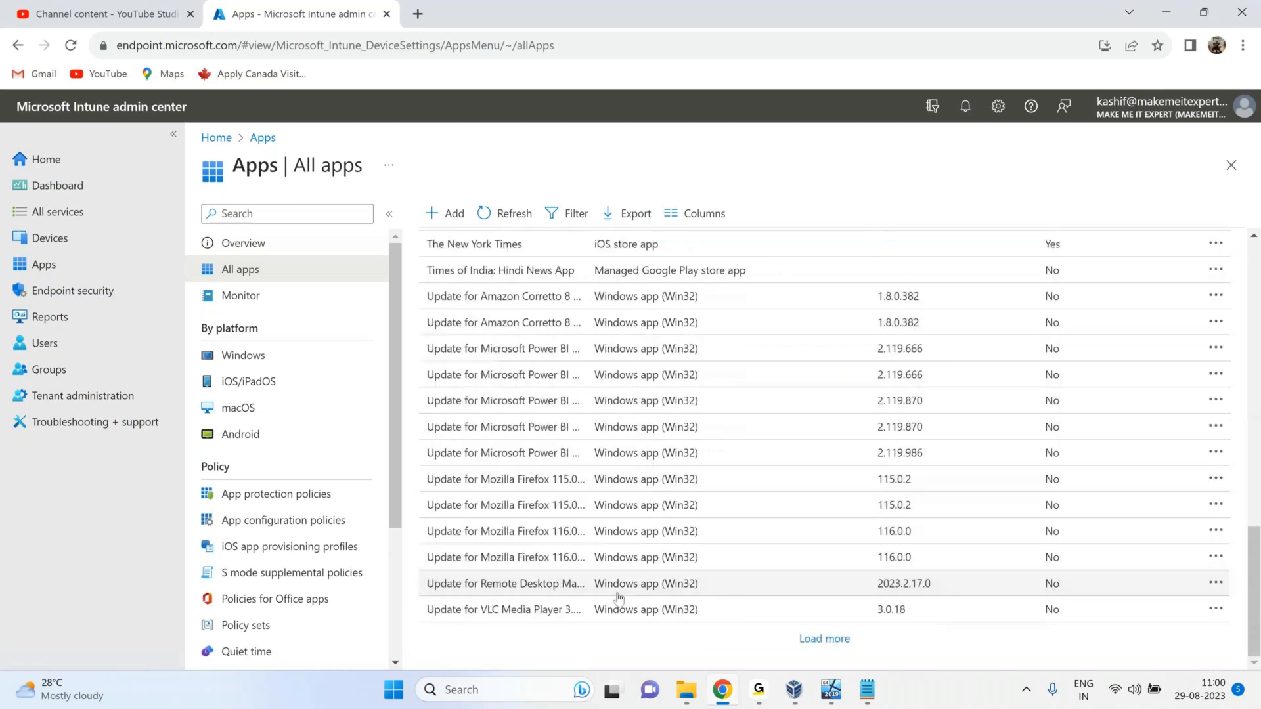
pyautogui.scroll(15, 476, 320)
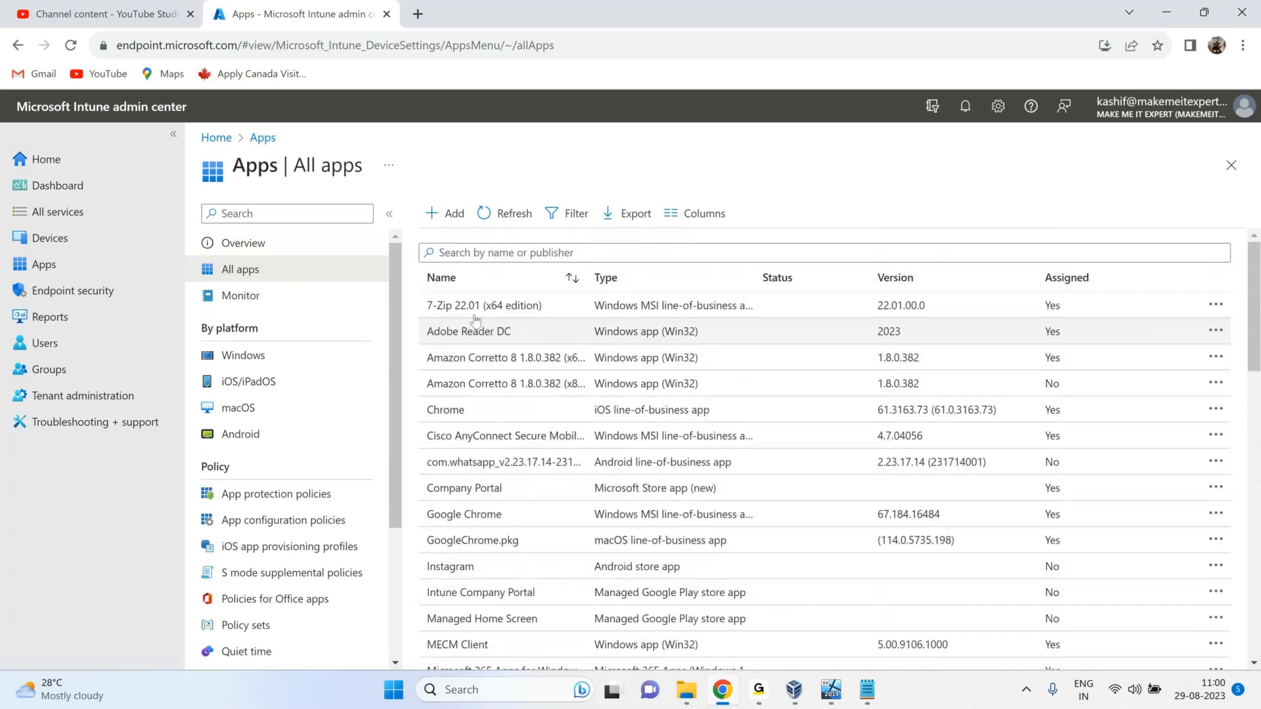
# Add a new app of type Line-of-business app, noting its supported IPA and Windows package formats.
pyautogui.click(451, 217)
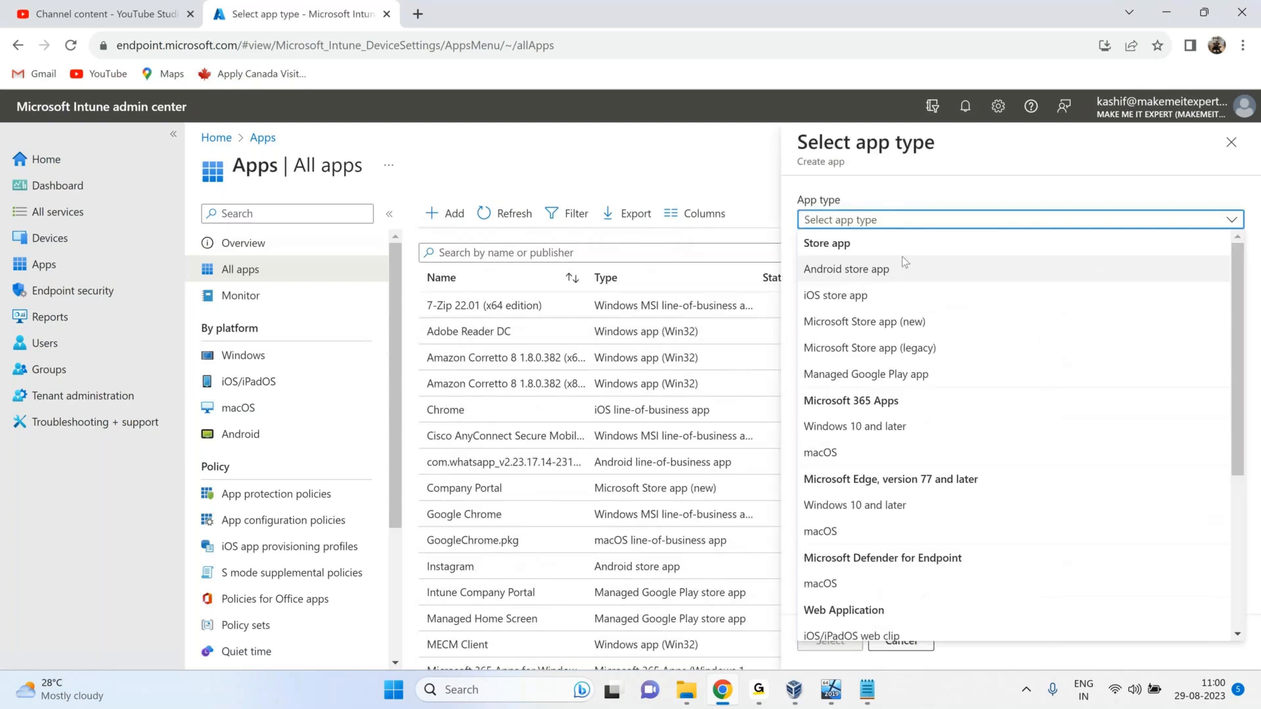
pyautogui.scroll(-5, 881, 589)
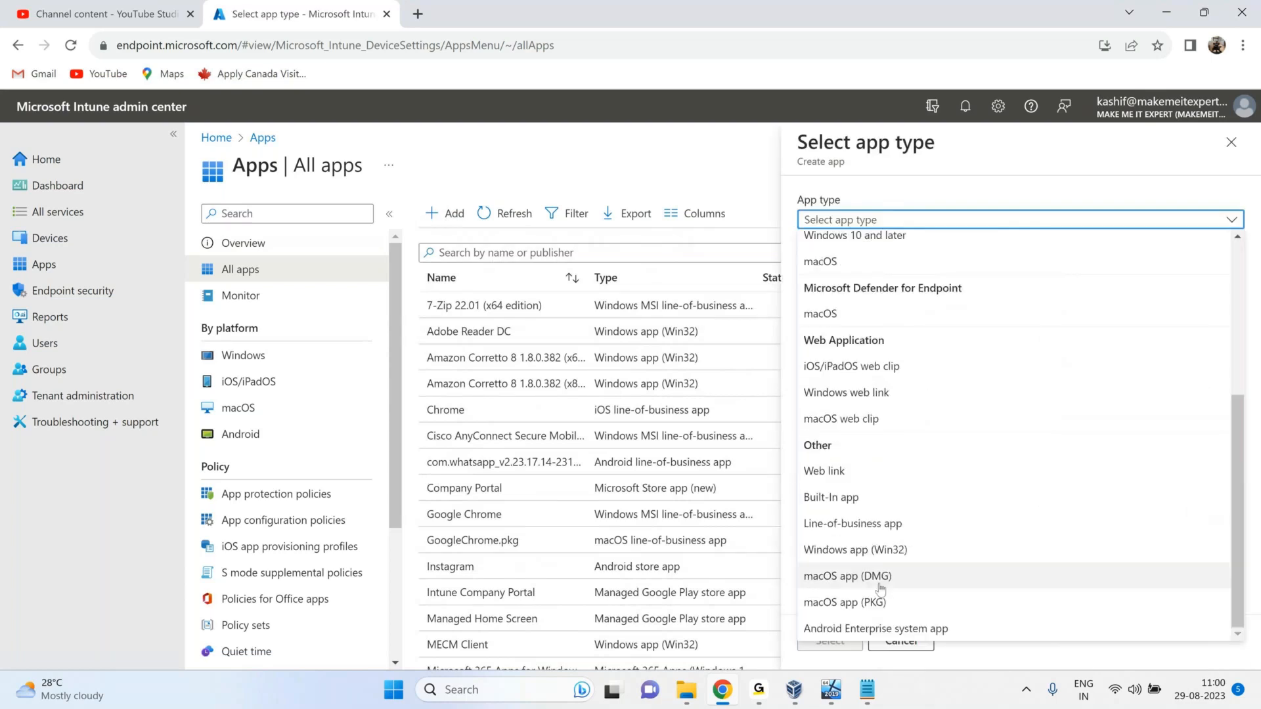
pyautogui.scroll(2, 856, 552)
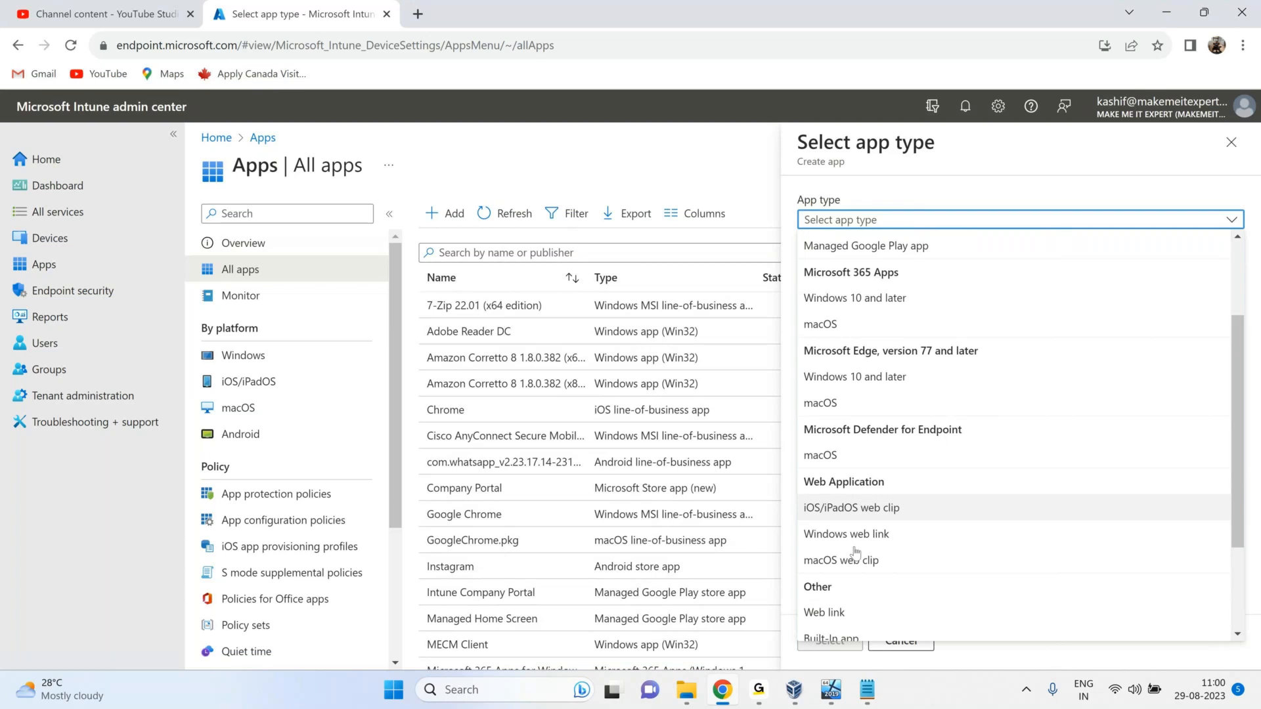
pyautogui.scroll(-1, 847, 532)
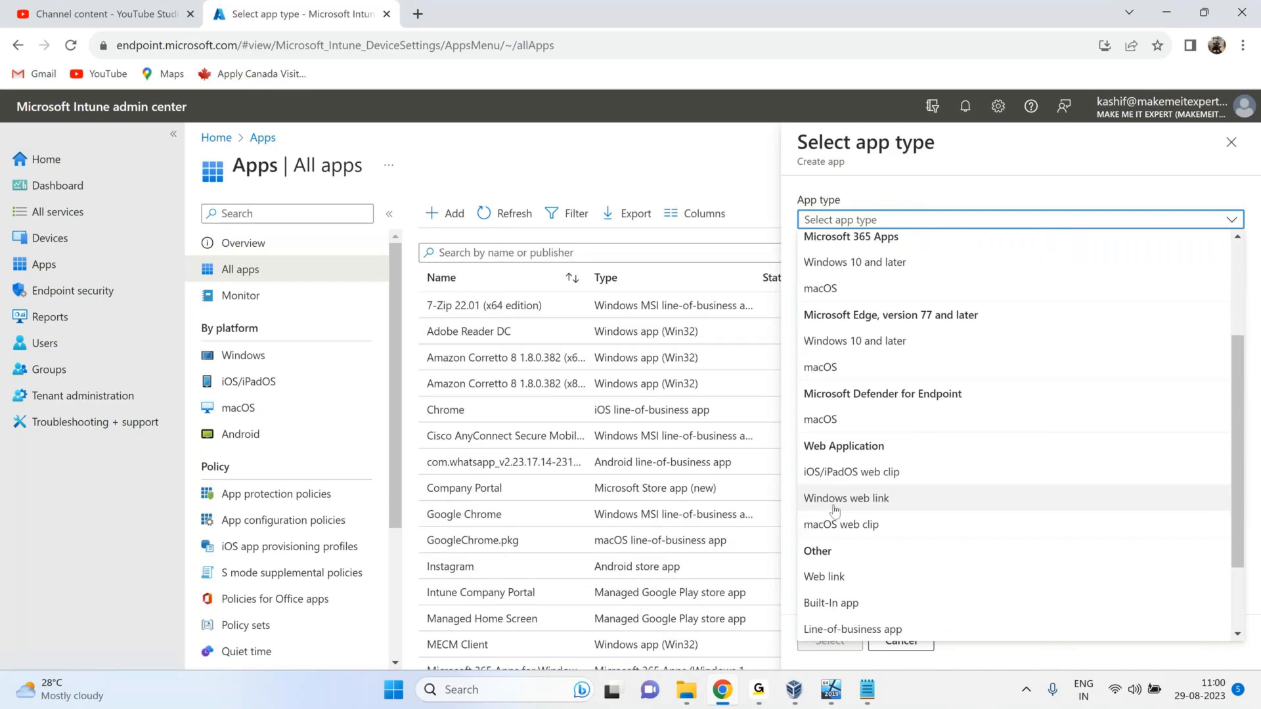
pyautogui.scroll(3, 834, 510)
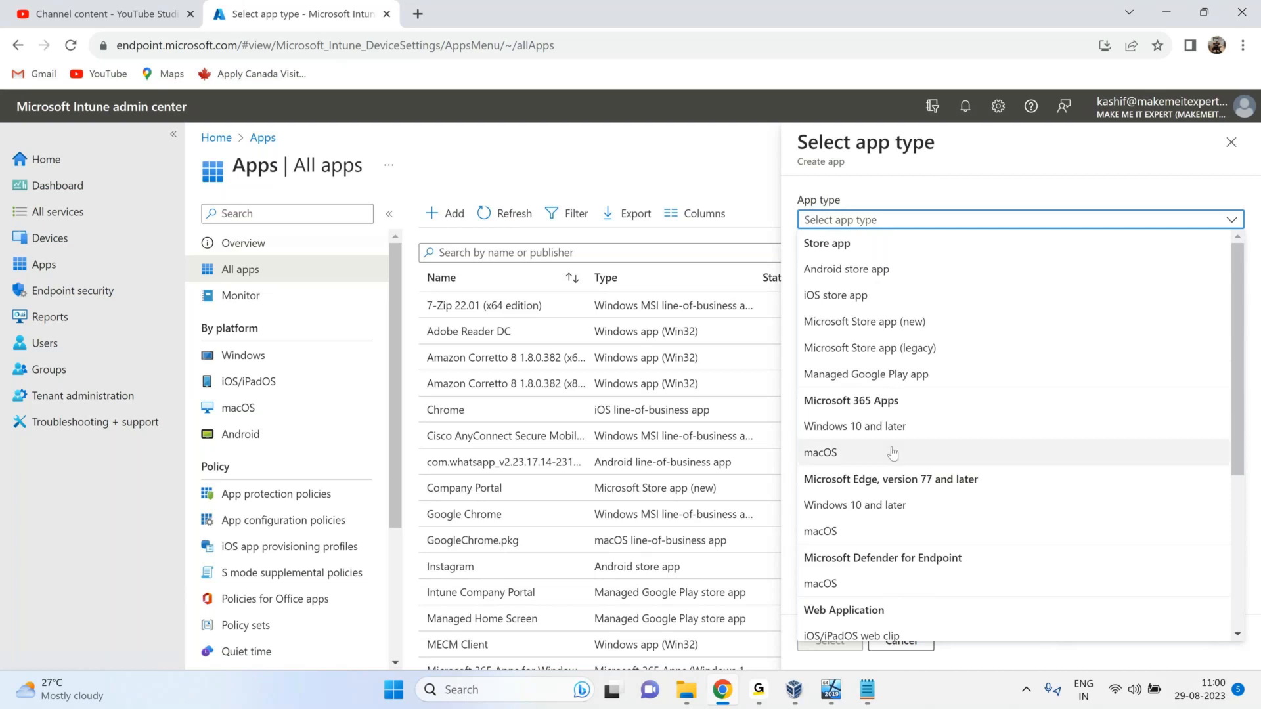
pyautogui.scroll(-3, 845, 559)
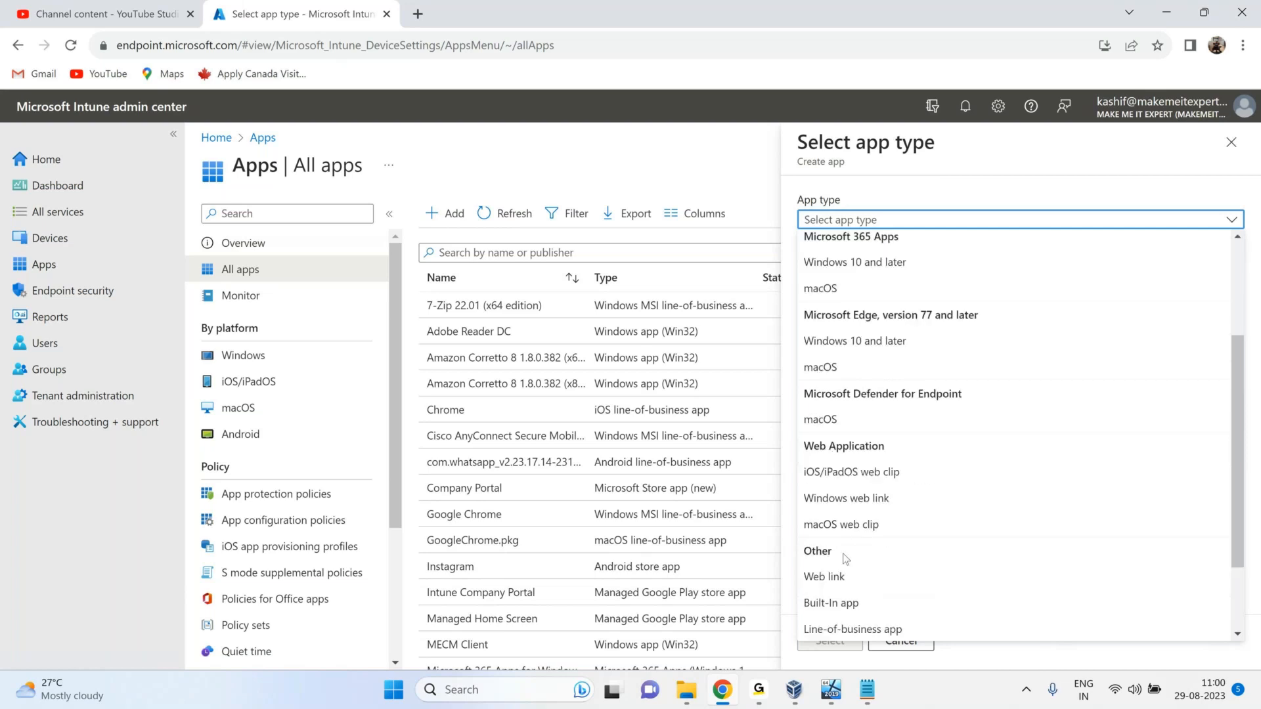
pyautogui.scroll(-2, 846, 559)
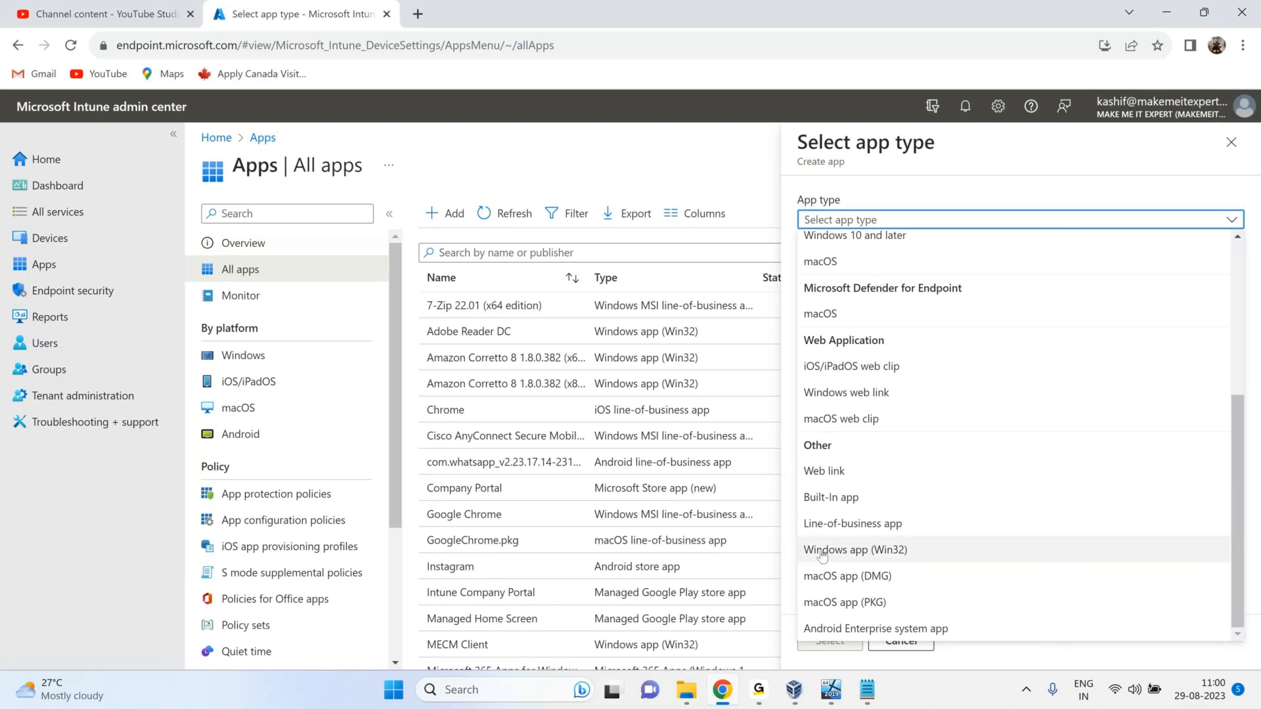
pyautogui.click(830, 523)
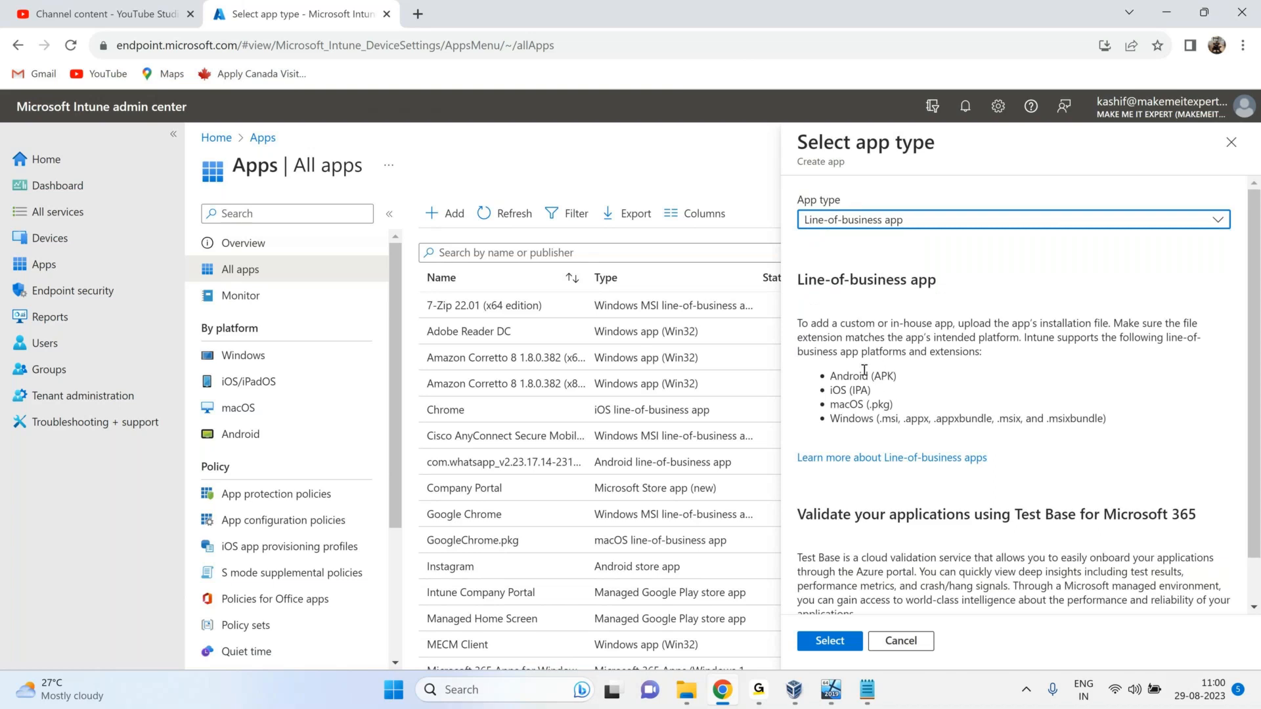
pyautogui.moveTo(871, 391); pyautogui.dragTo(841, 404)
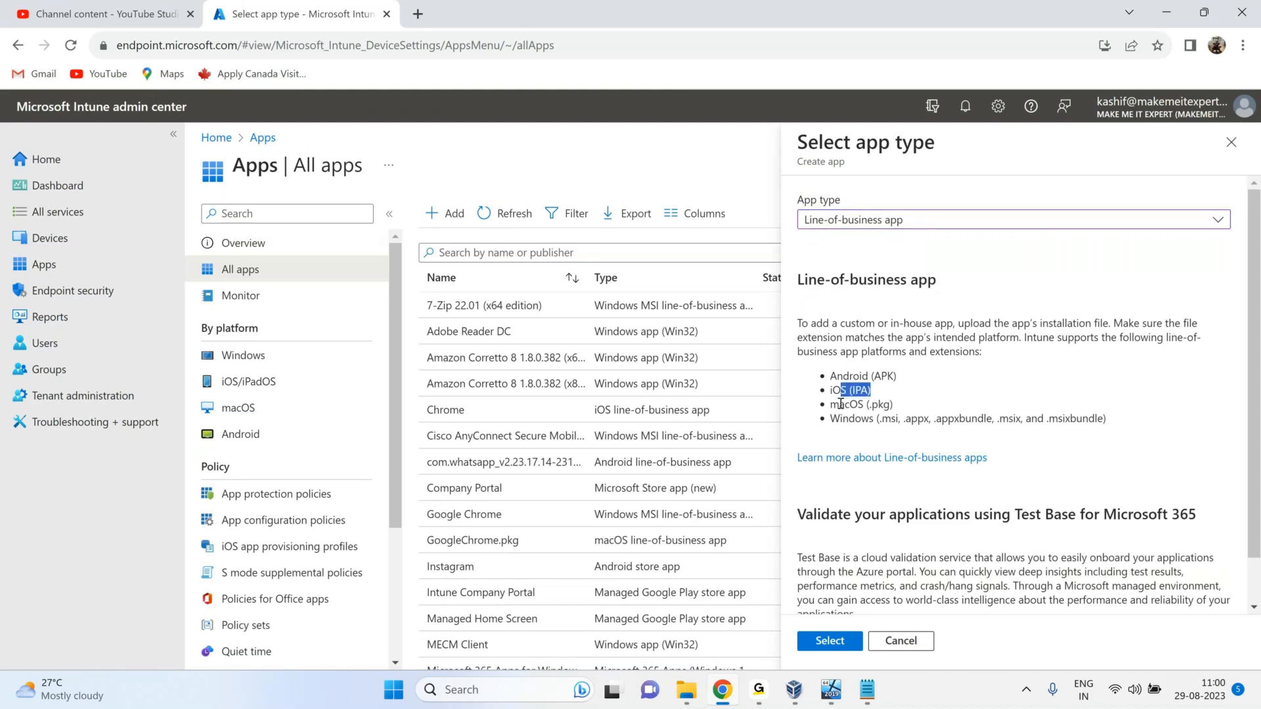
pyautogui.moveTo(965, 419); pyautogui.dragTo(855, 419)
pyautogui.moveTo(795, 688)
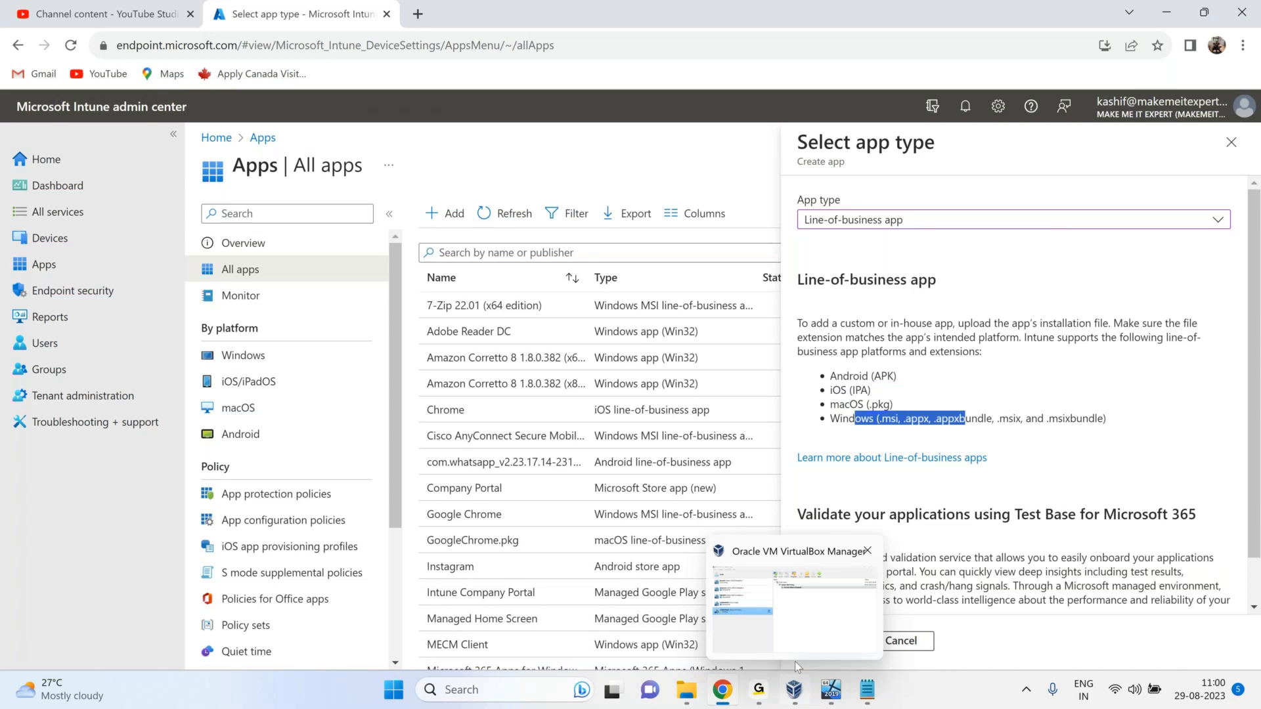
pyautogui.click(834, 645)
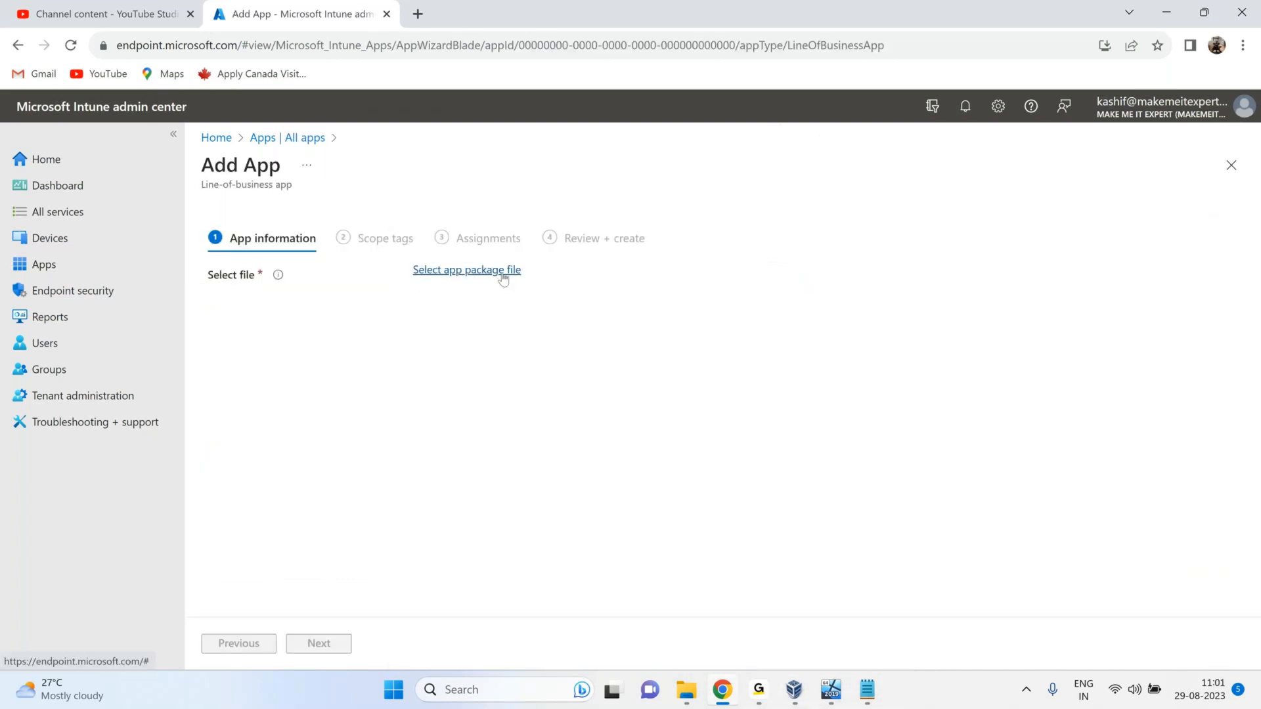
# Open the app package file picker and browse to the Downloads folder.
pyautogui.click(503, 275)
pyautogui.click(943, 210)
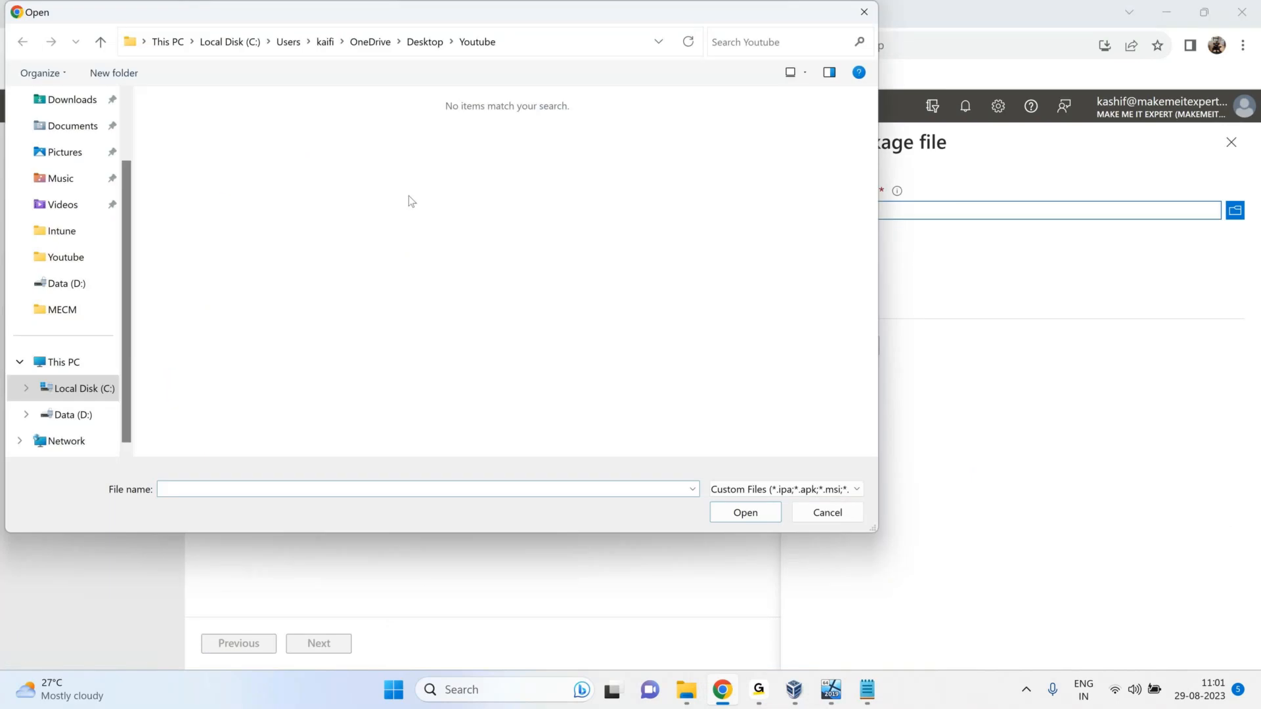
pyautogui.moveTo(310, 19); pyautogui.dragTo(458, 151)
pyautogui.scroll(1, 231, 242)
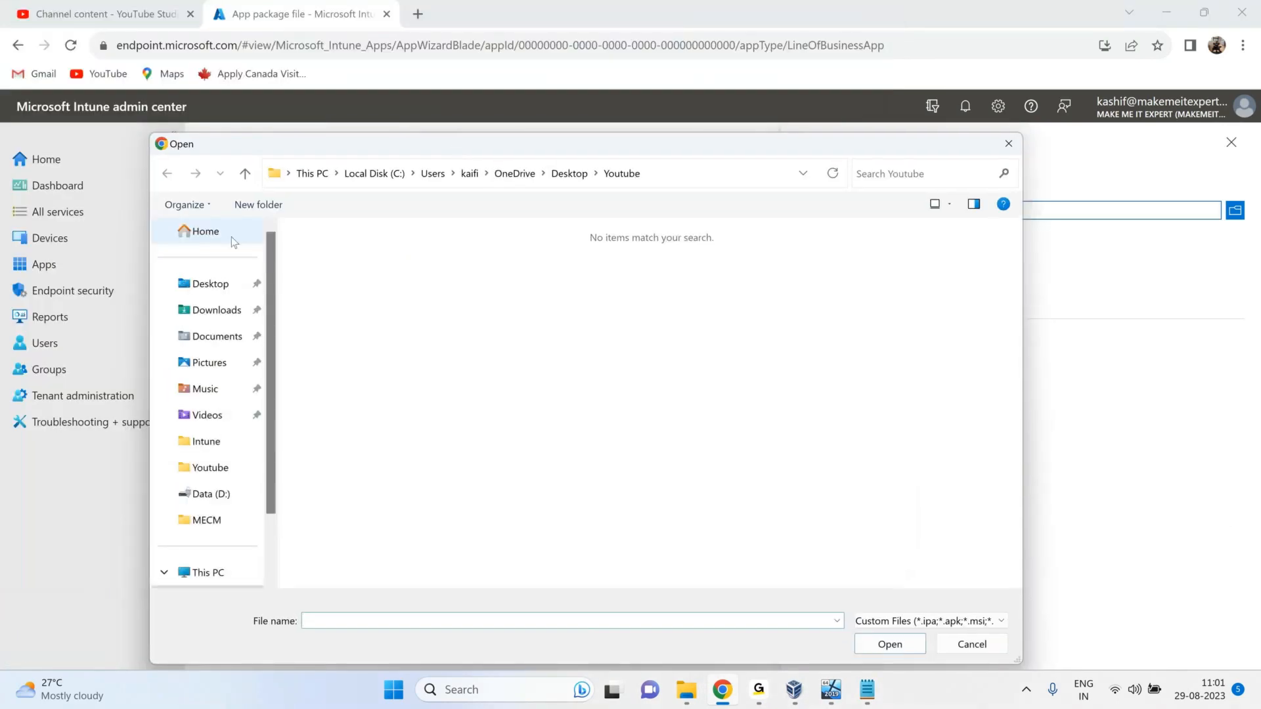
pyautogui.click(217, 316)
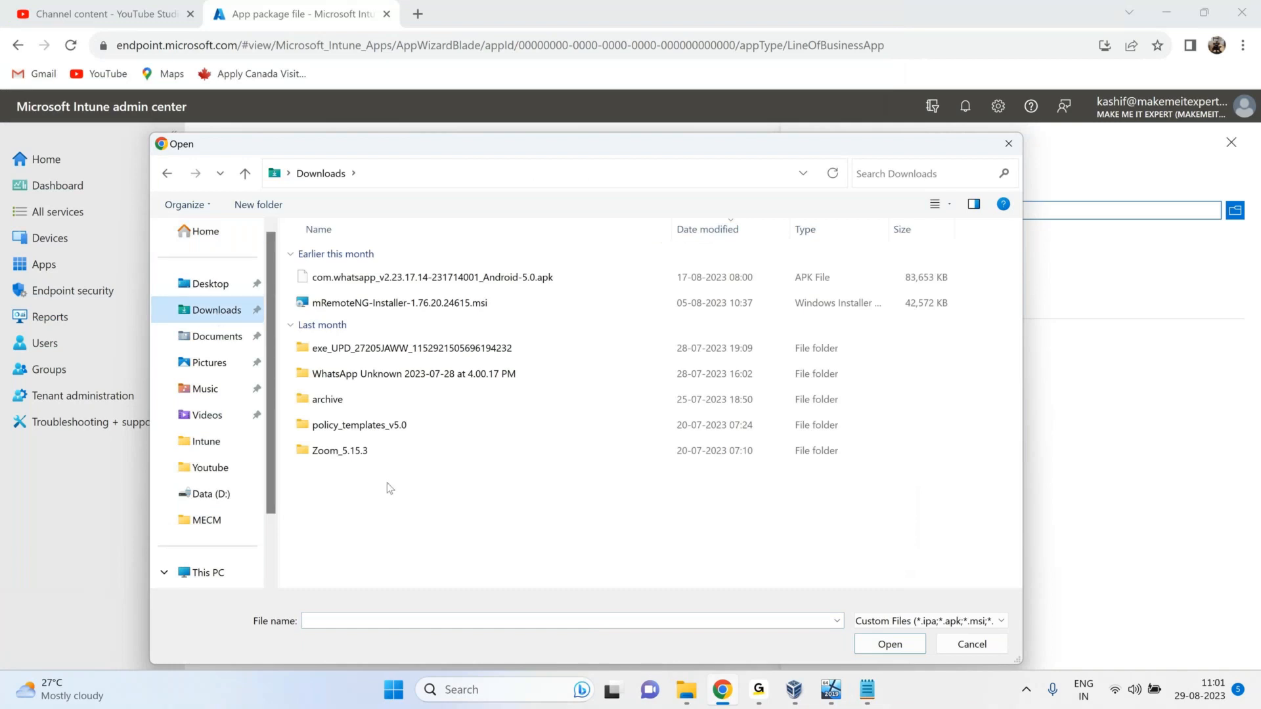
# Load mRemoteNG-Installer-1.76.20.24615.msi as the app package.
pyautogui.click(446, 305)
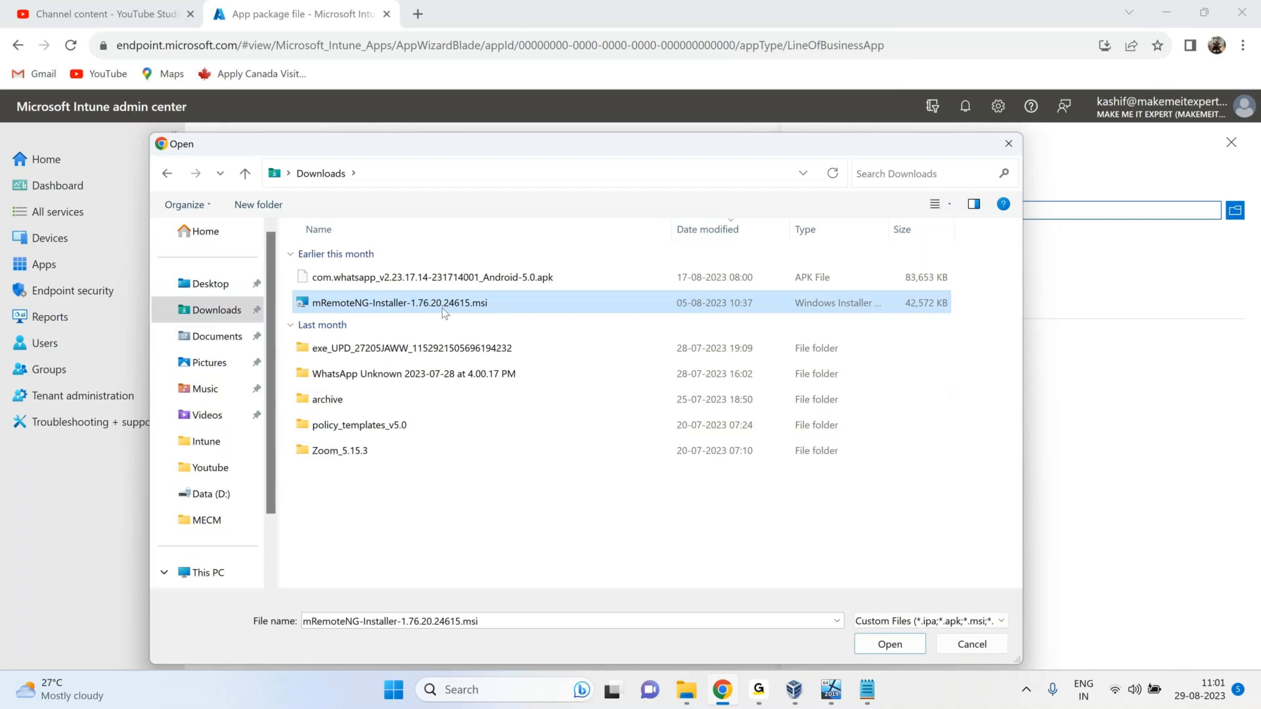
pyautogui.doubleClick(346, 454)
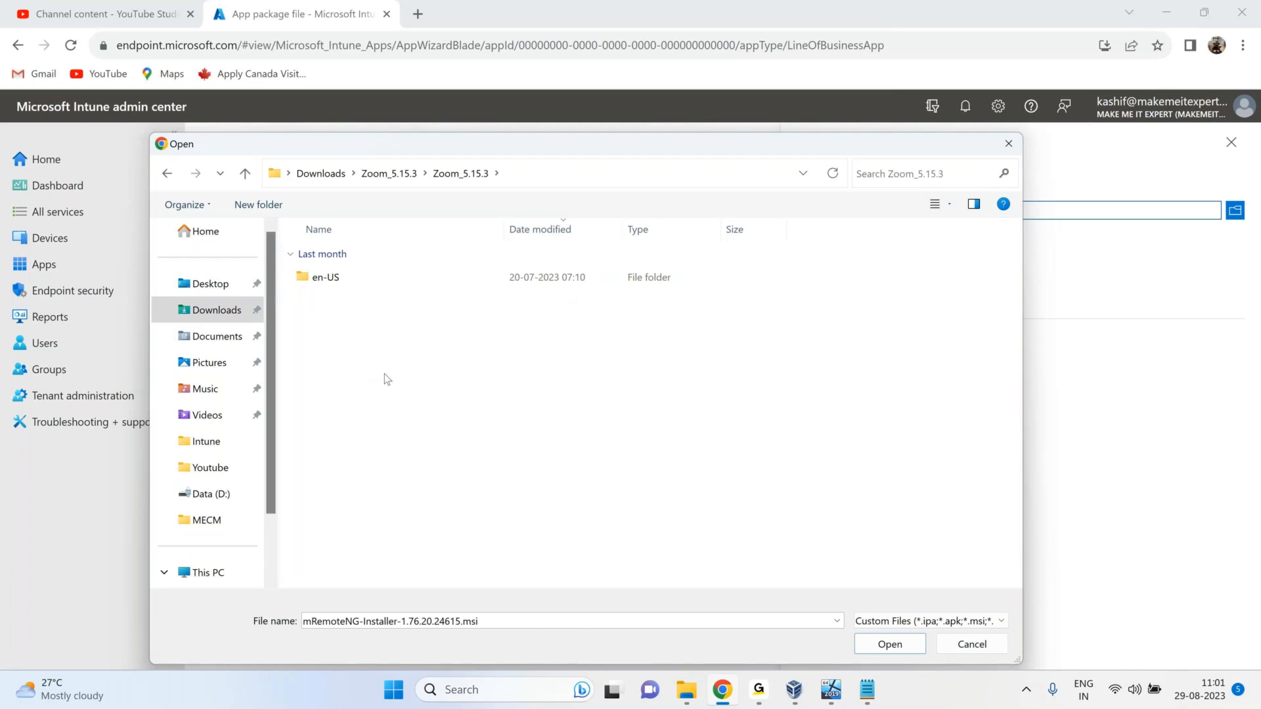
pyautogui.doubleClick(326, 278)
pyautogui.click(388, 175)
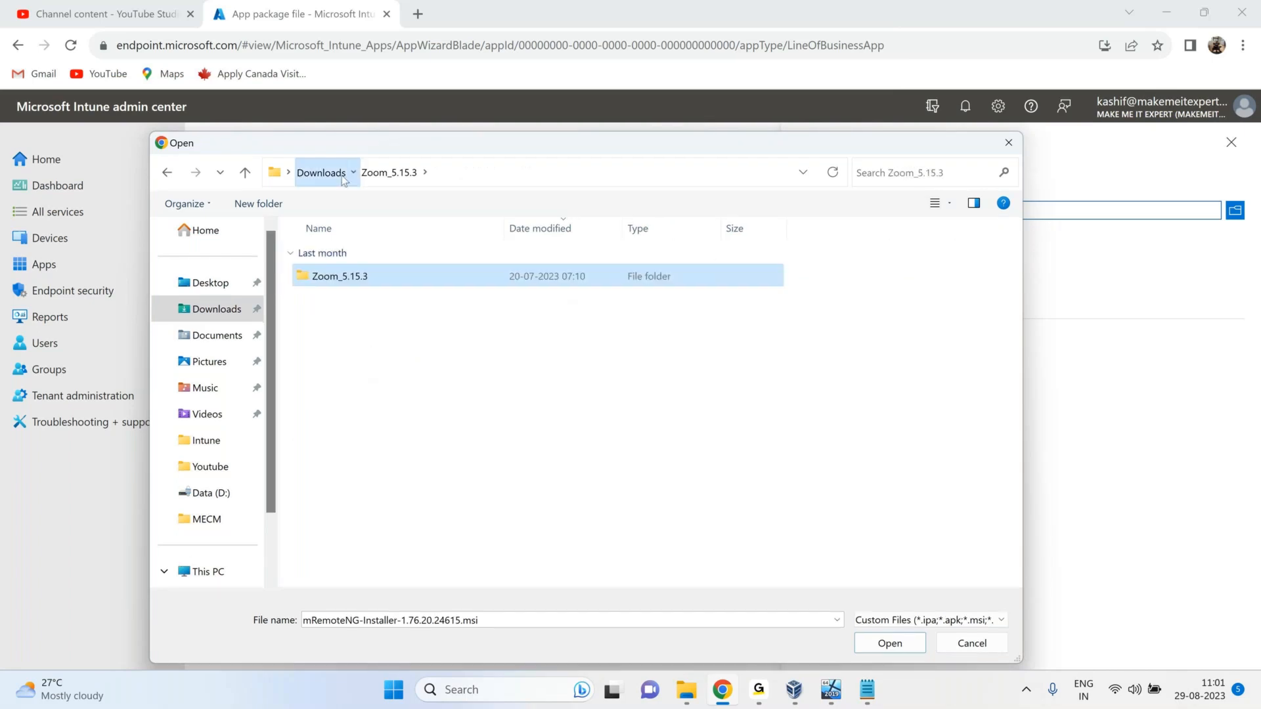
pyautogui.click(321, 173)
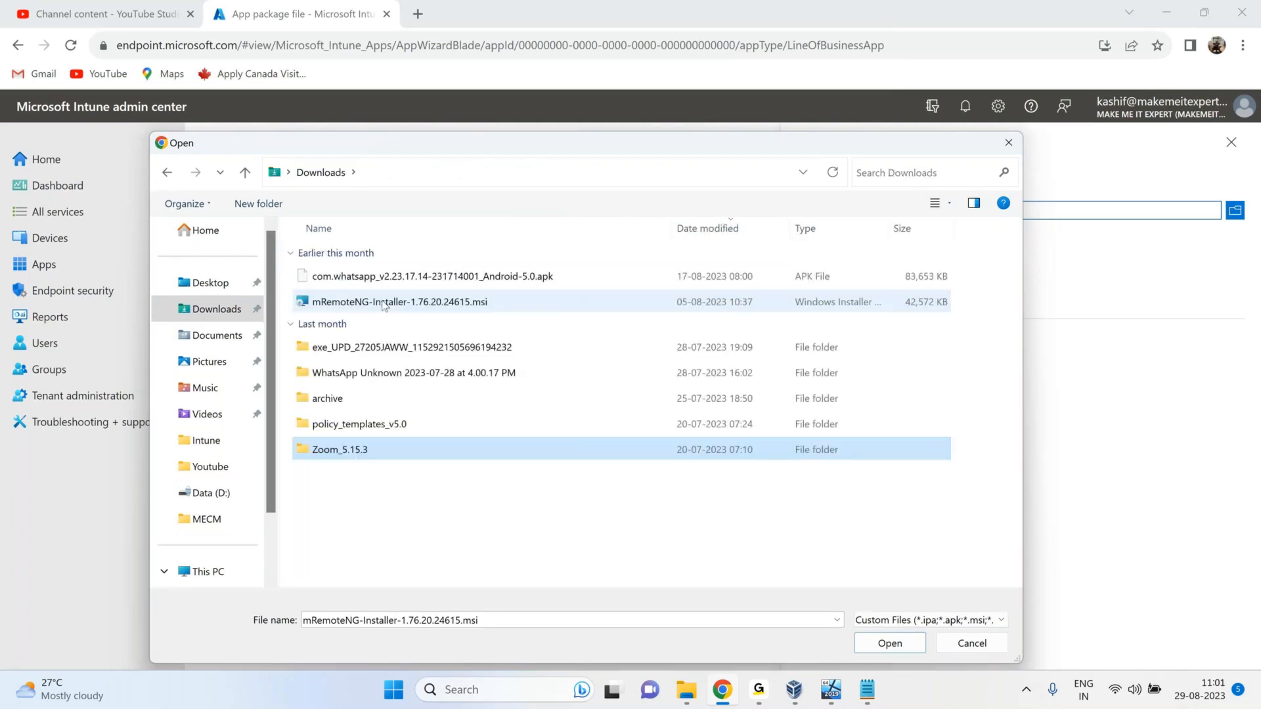
pyautogui.click(385, 304)
pyautogui.click(463, 279)
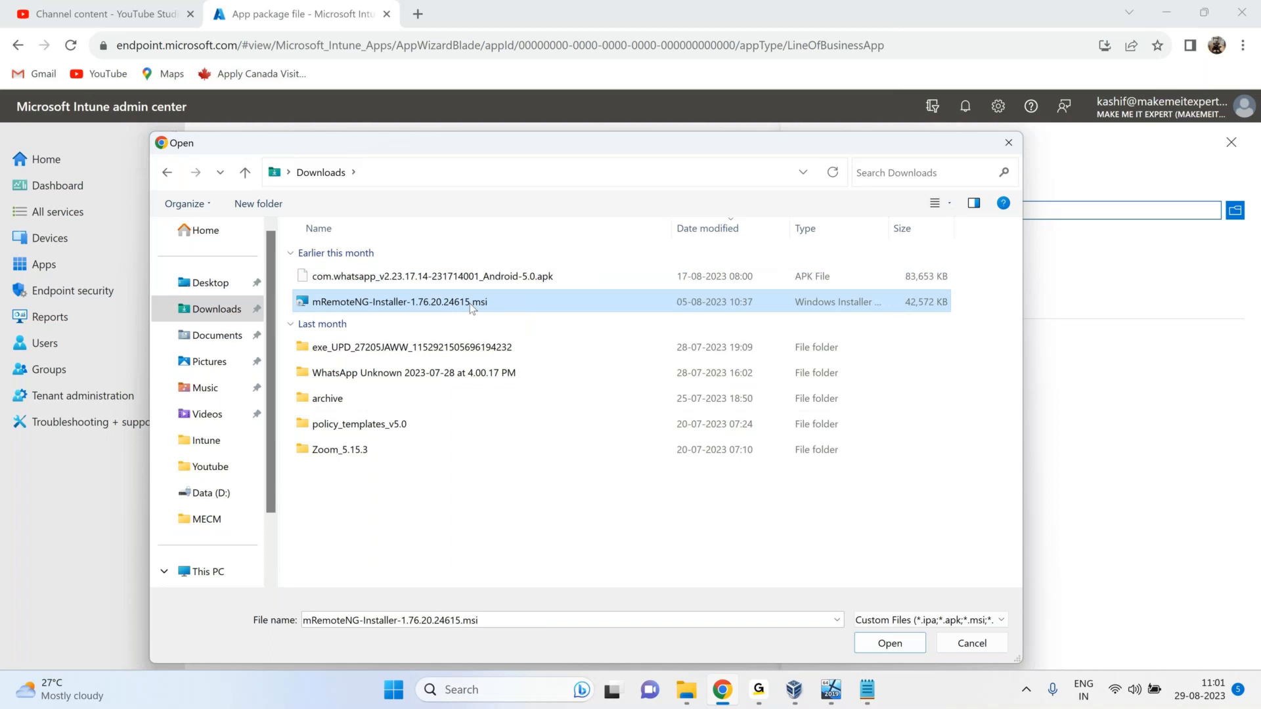
pyautogui.click(891, 648)
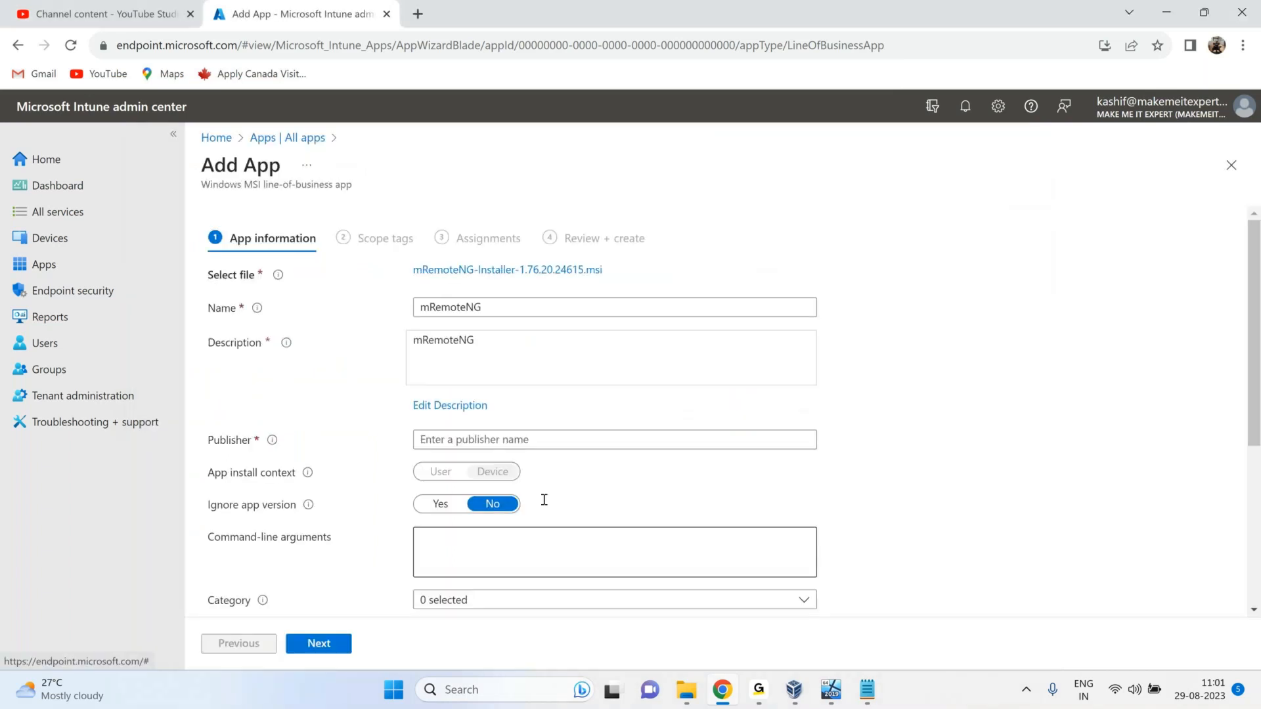
pyautogui.scroll(-4, 544, 500)
# Enter publisher mremote, set category Productivity, and advance past scope tags to Assignments.
pyautogui.scroll(4, 491, 411)
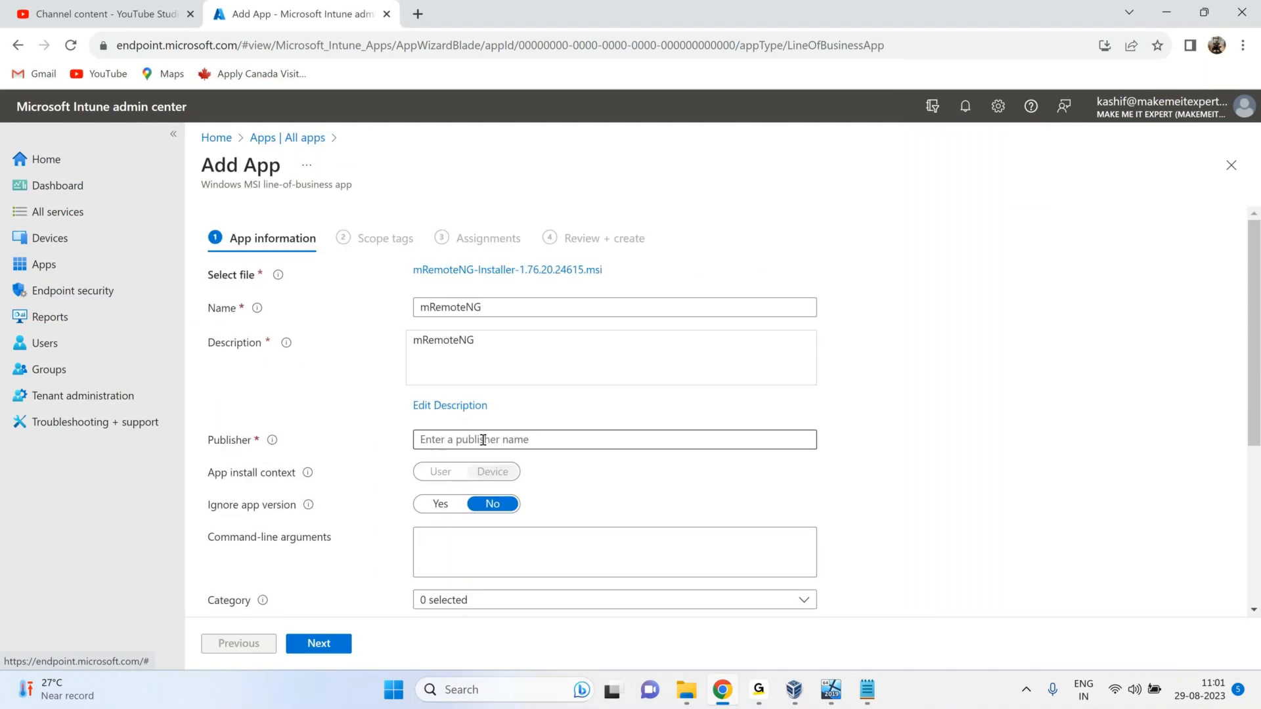
pyautogui.scroll(-1, 485, 440)
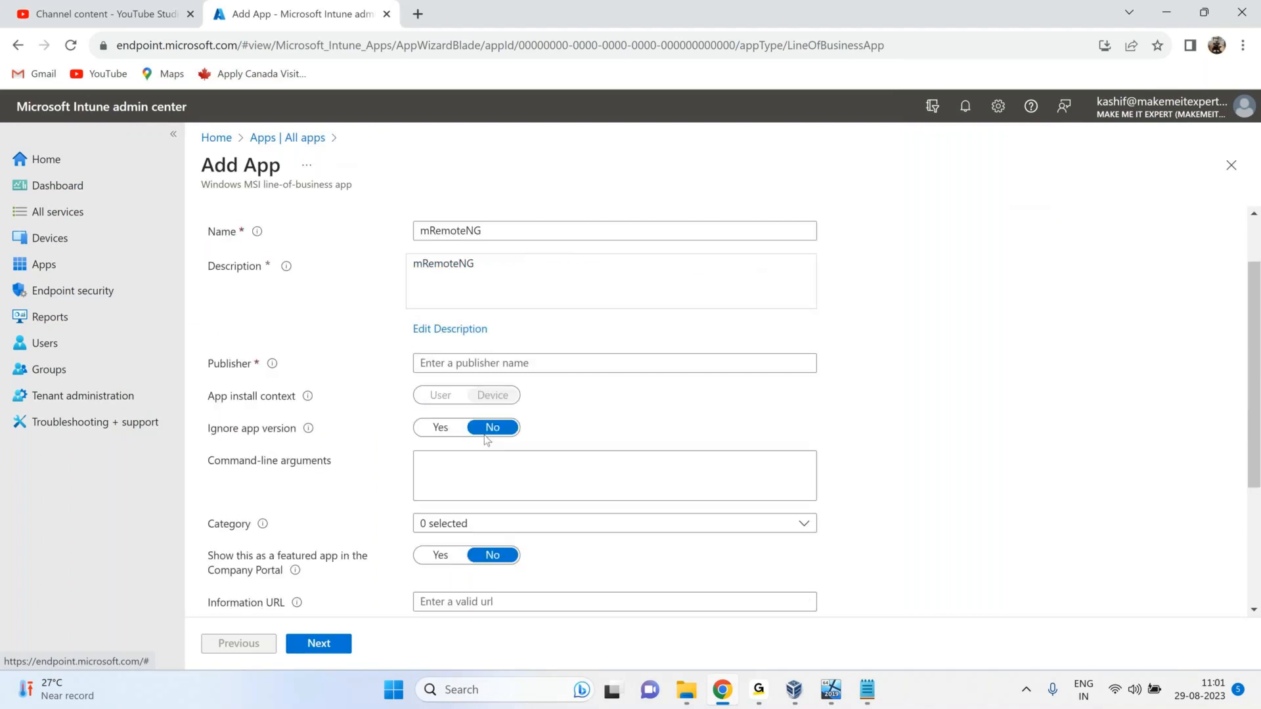
pyautogui.click(492, 354)
pyautogui.write('mremote')
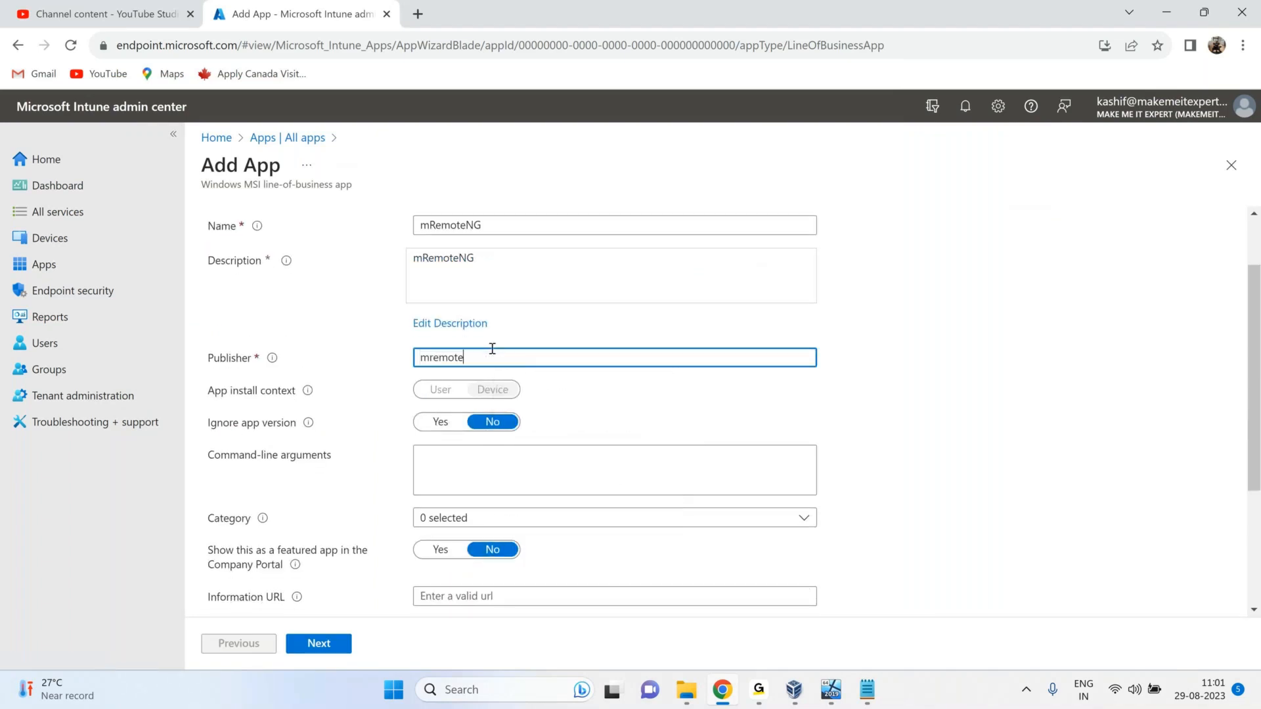
pyautogui.scroll(1, 522, 368)
pyautogui.scroll(-4, 522, 368)
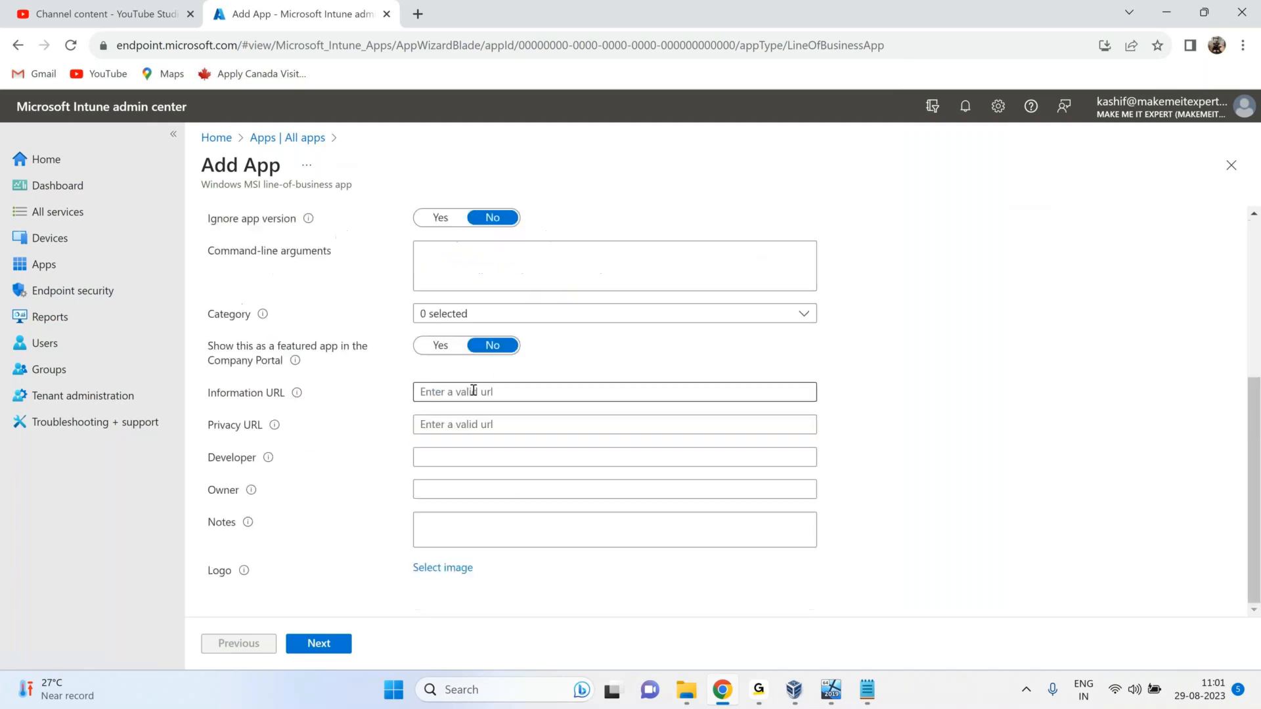
pyautogui.click(460, 314)
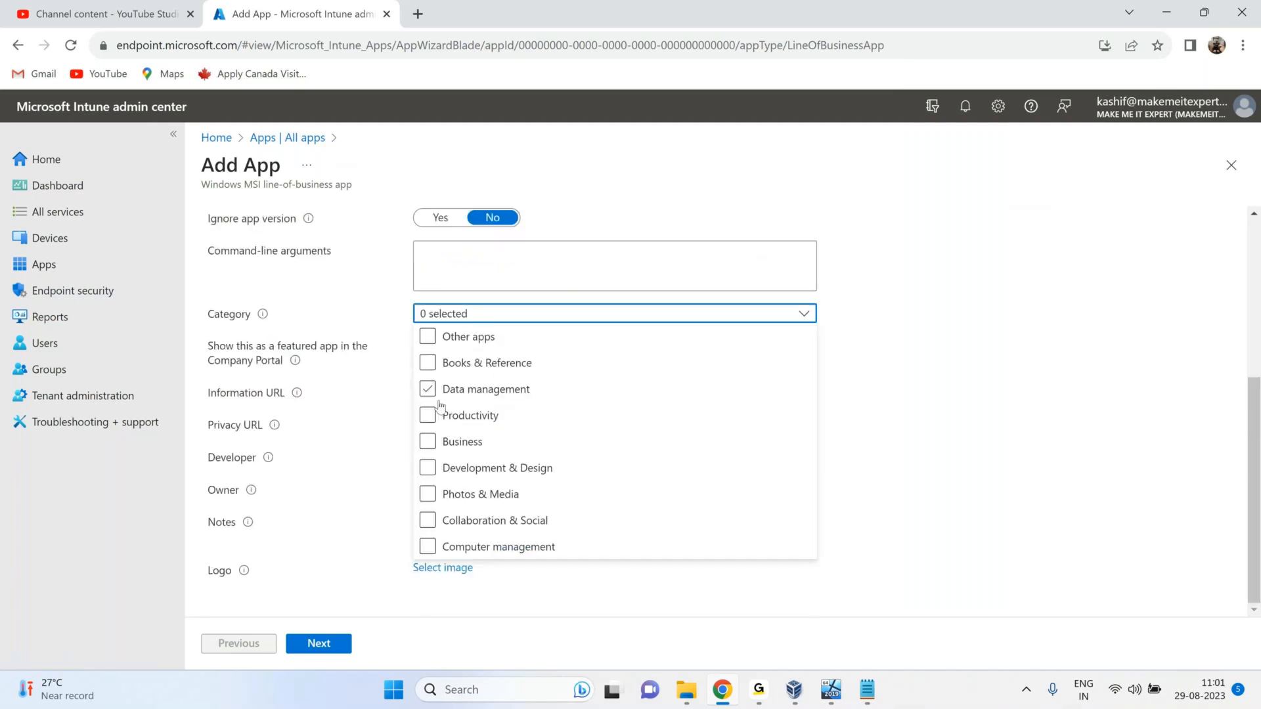
pyautogui.click(440, 415)
pyautogui.click(756, 472)
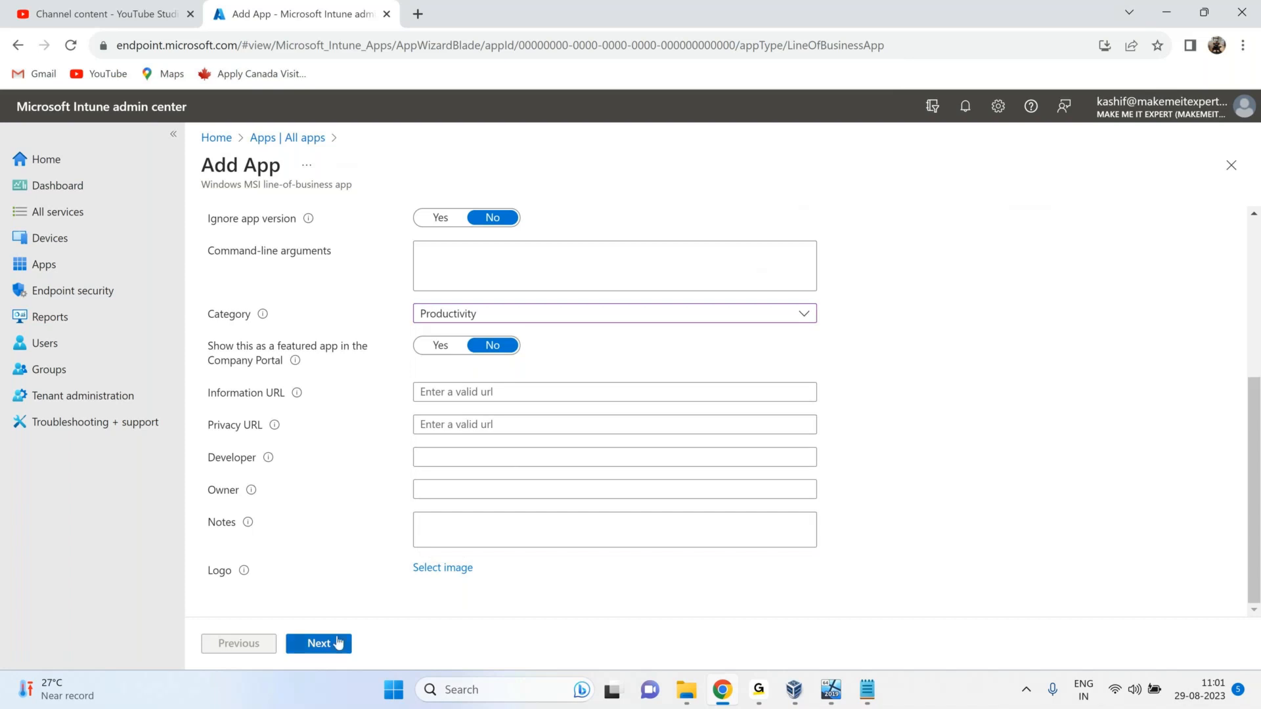
pyautogui.click(336, 644)
pyautogui.click(325, 645)
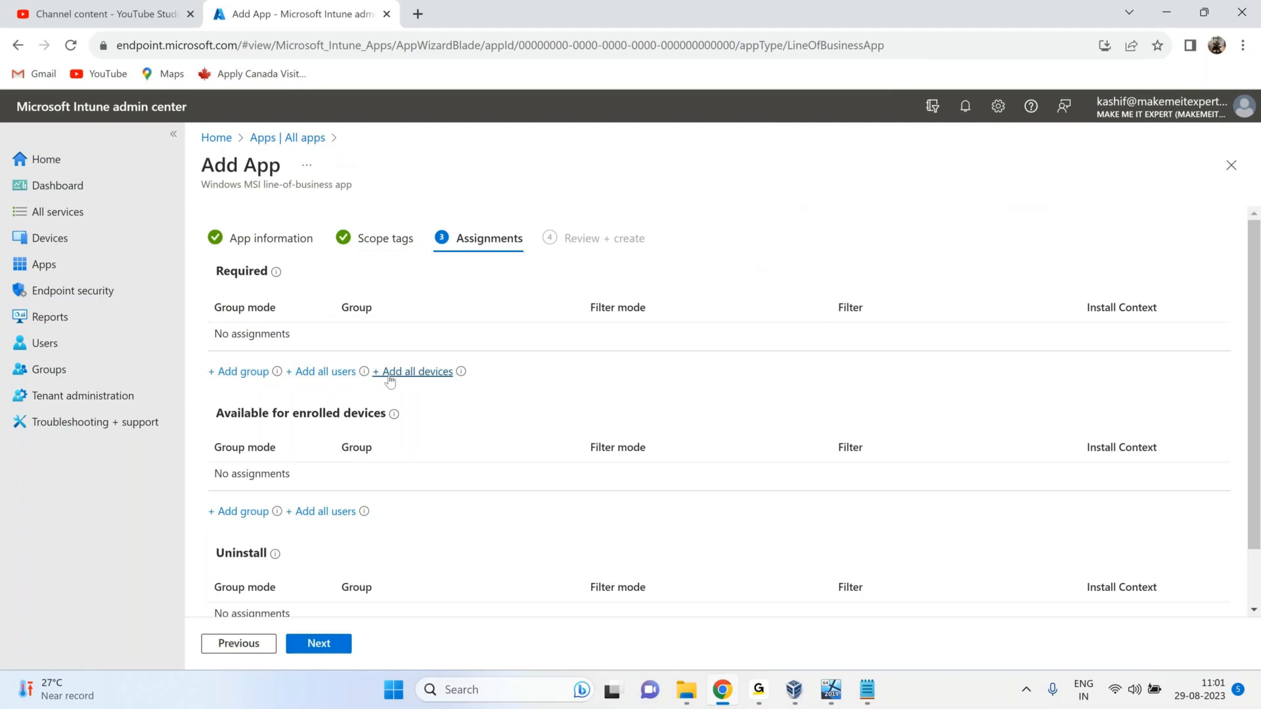
# Make mRemoteNG available to all users on enrolled devices and create the app.
pyautogui.moveTo(453, 372); pyautogui.dragTo(385, 321)
pyautogui.moveTo(271, 271); pyautogui.dragTo(220, 263)
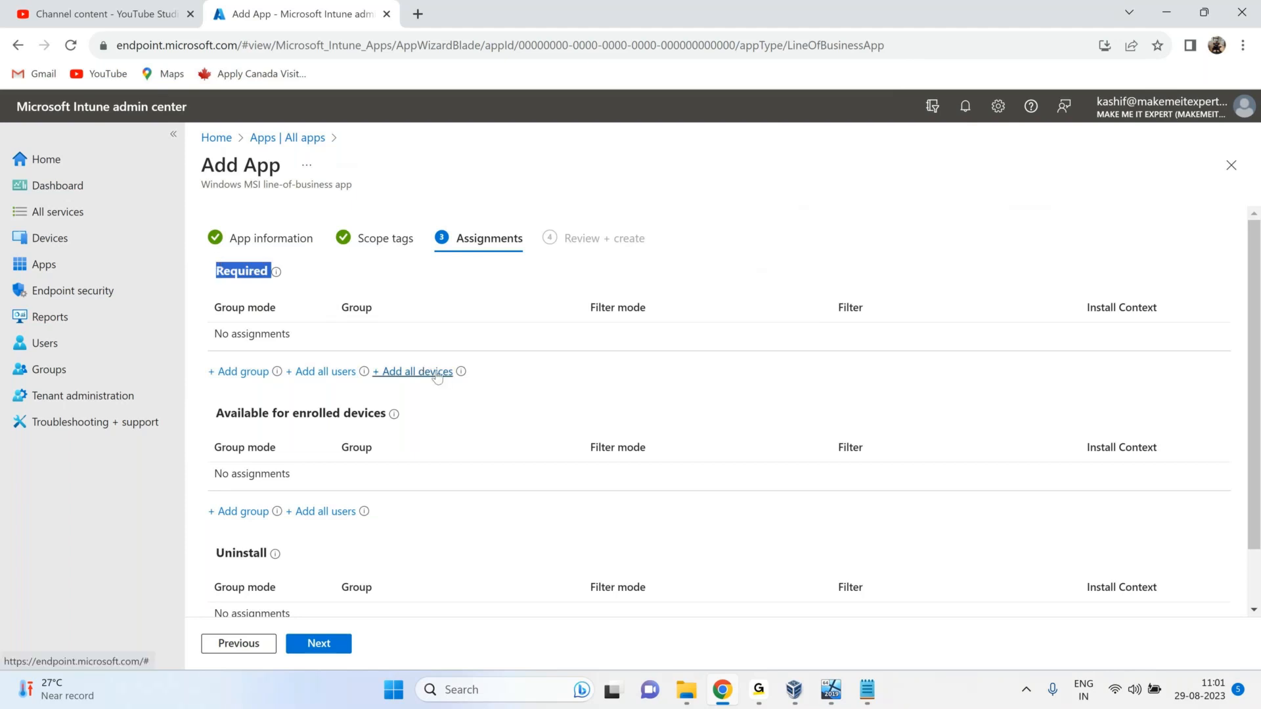
pyautogui.moveTo(391, 413); pyautogui.dragTo(217, 416)
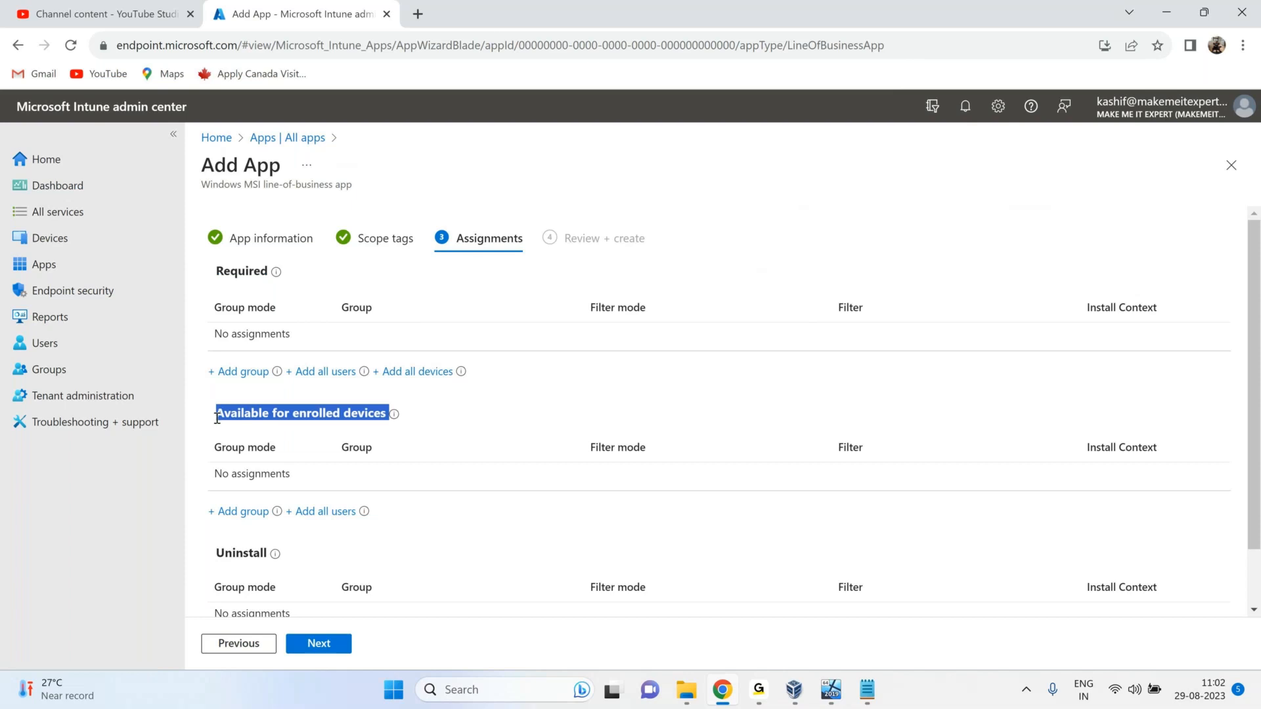
pyautogui.click(330, 407)
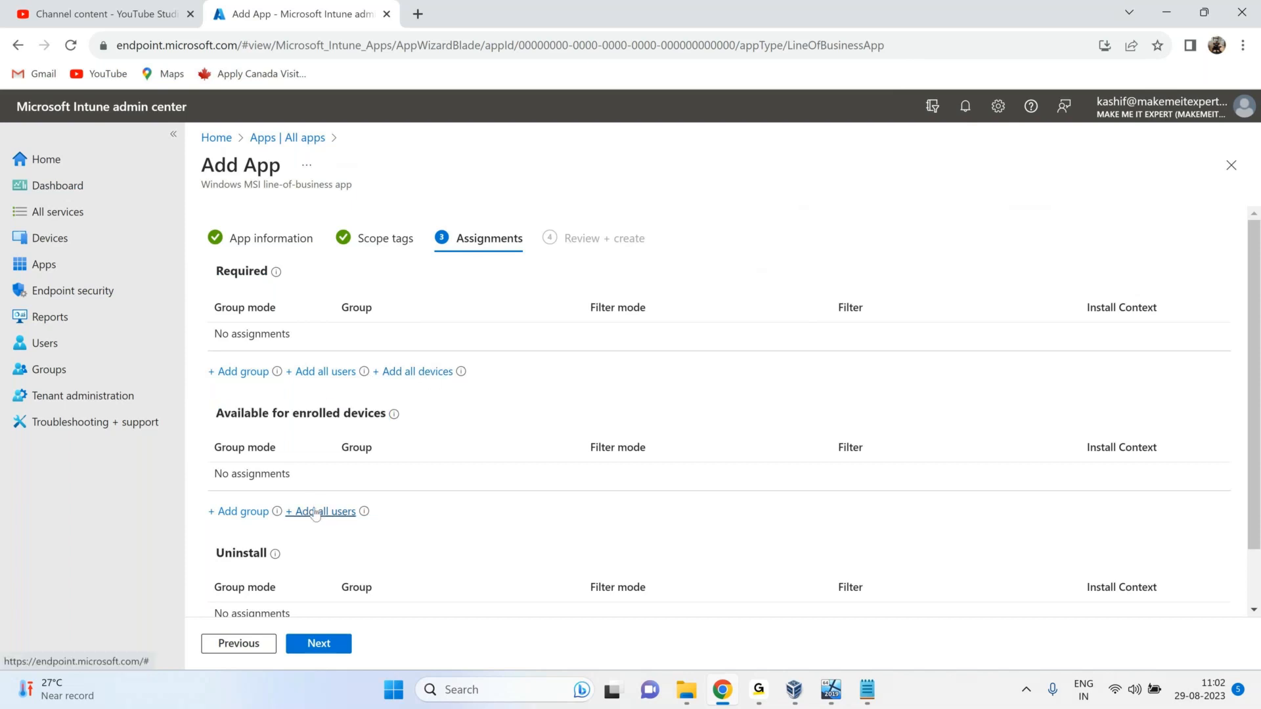
pyautogui.click(348, 519)
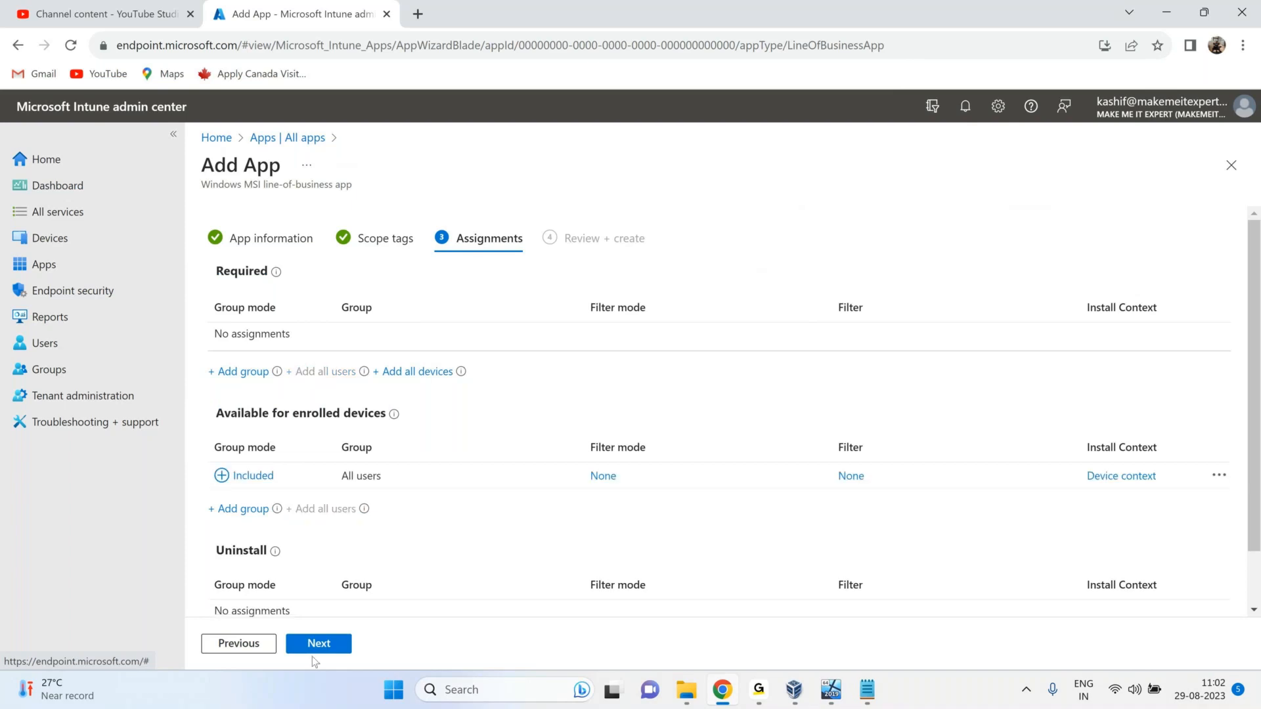
pyautogui.click(319, 645)
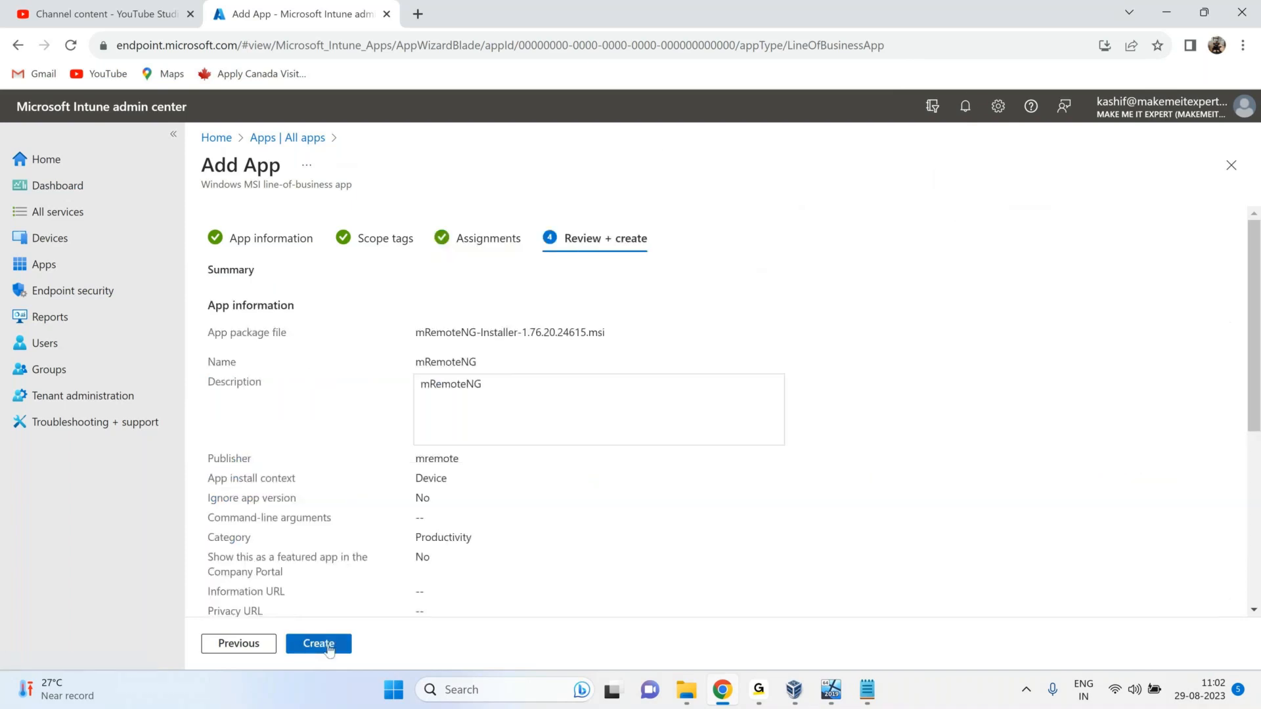
pyautogui.click(319, 645)
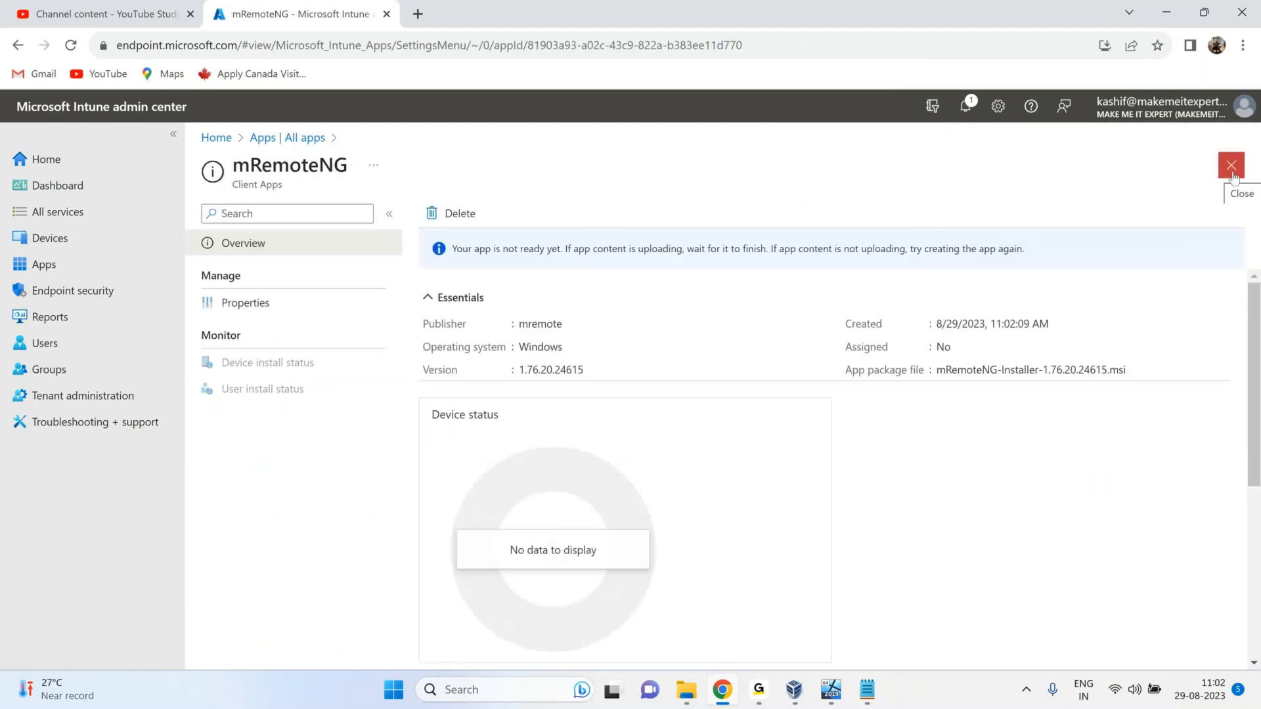
# Close the mRemoteNG page and start another Line-of-business app.
pyautogui.click(1231, 165)
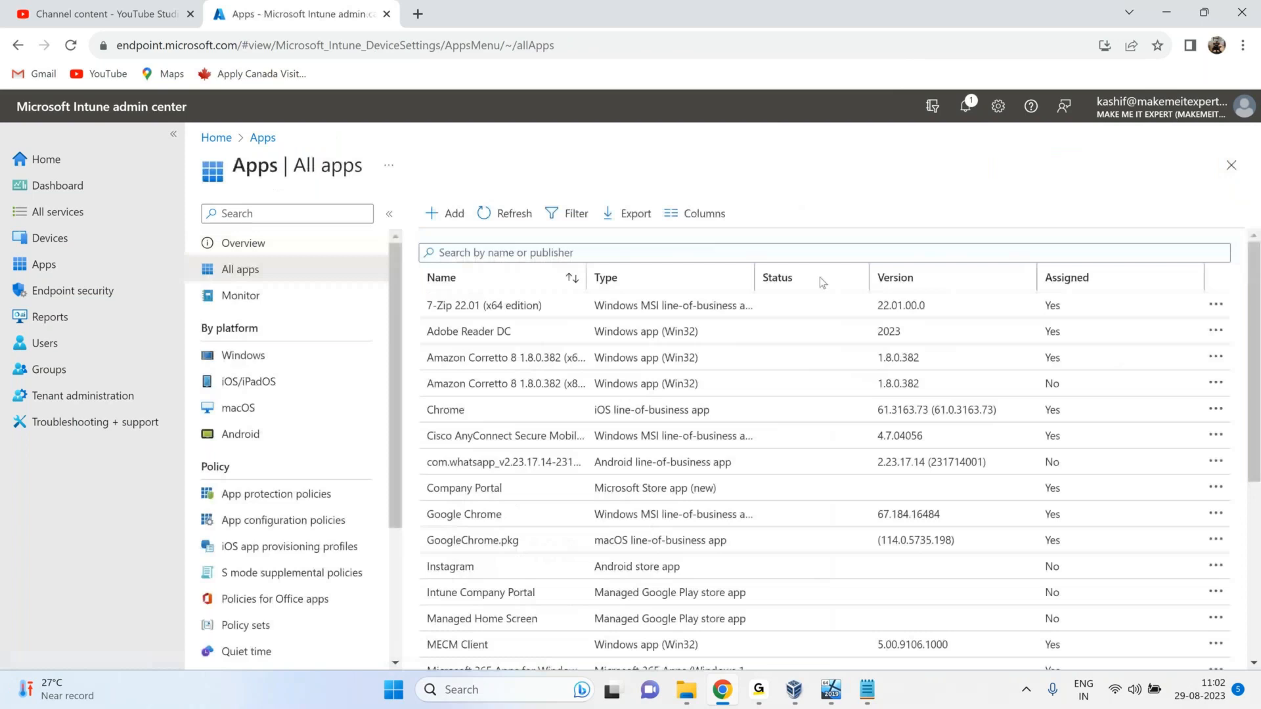
pyautogui.click(444, 217)
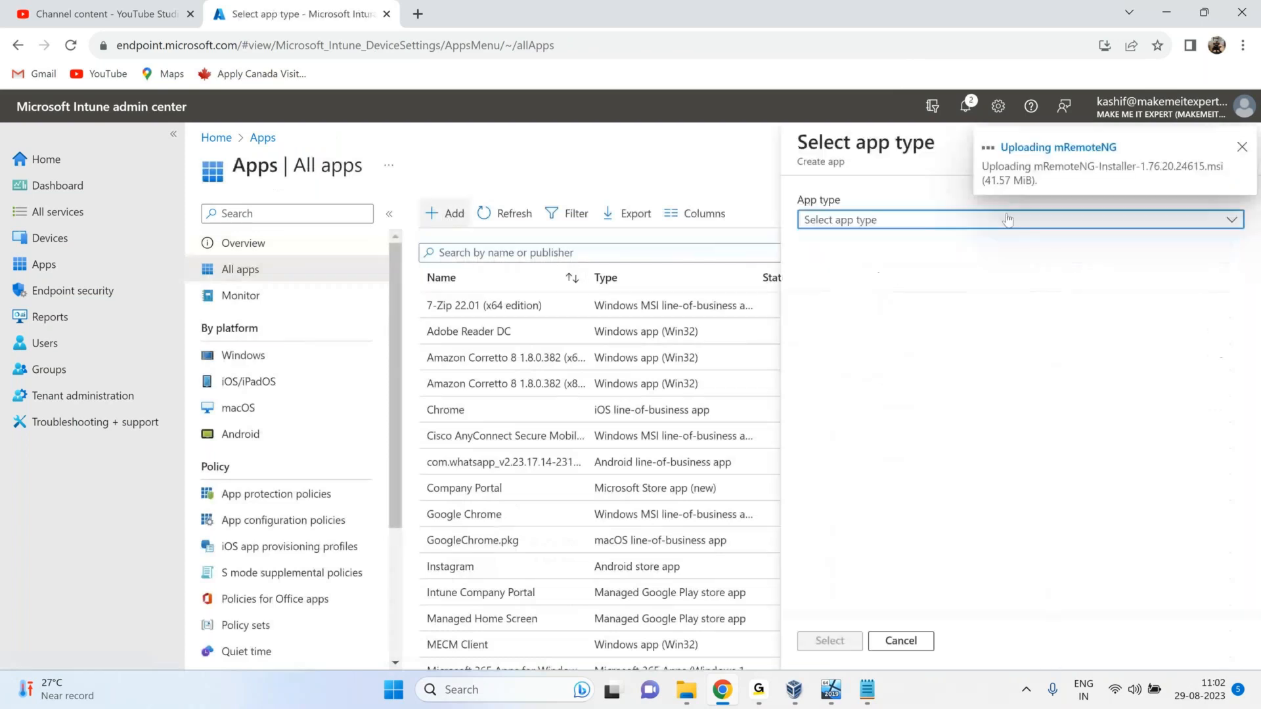
pyautogui.click(1007, 220)
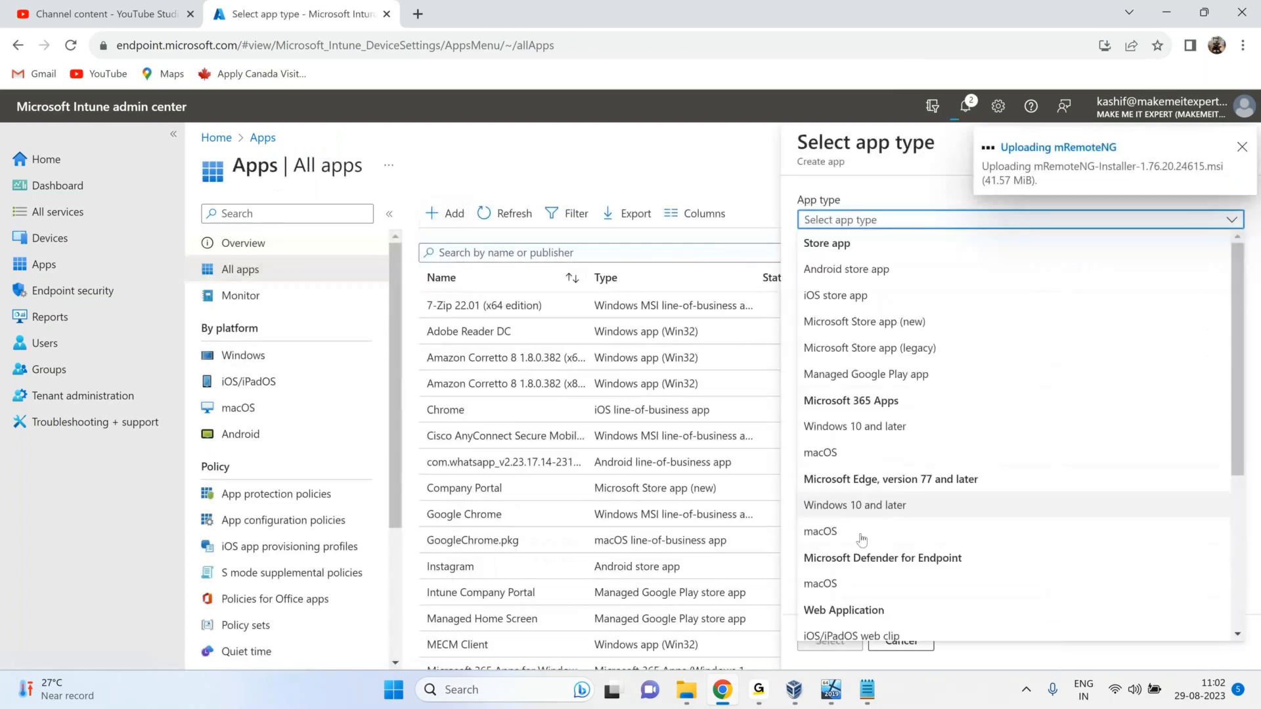
pyautogui.scroll(-4, 867, 535)
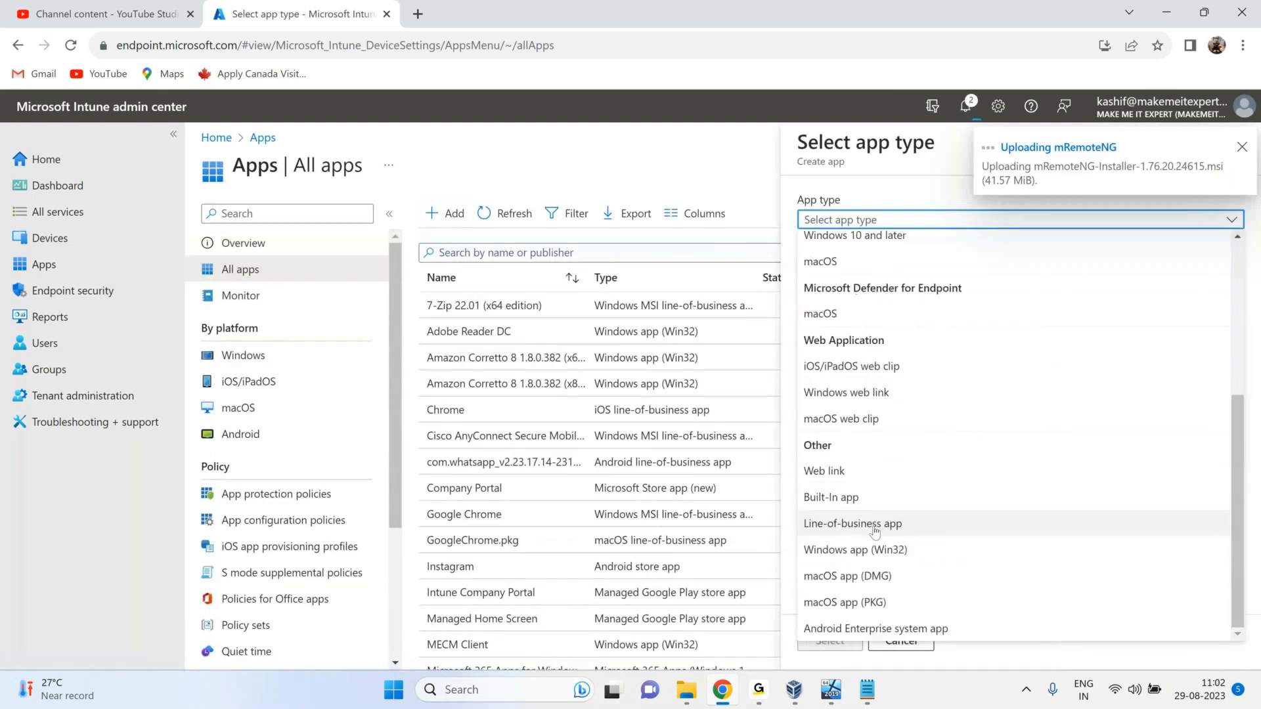
pyautogui.click(874, 525)
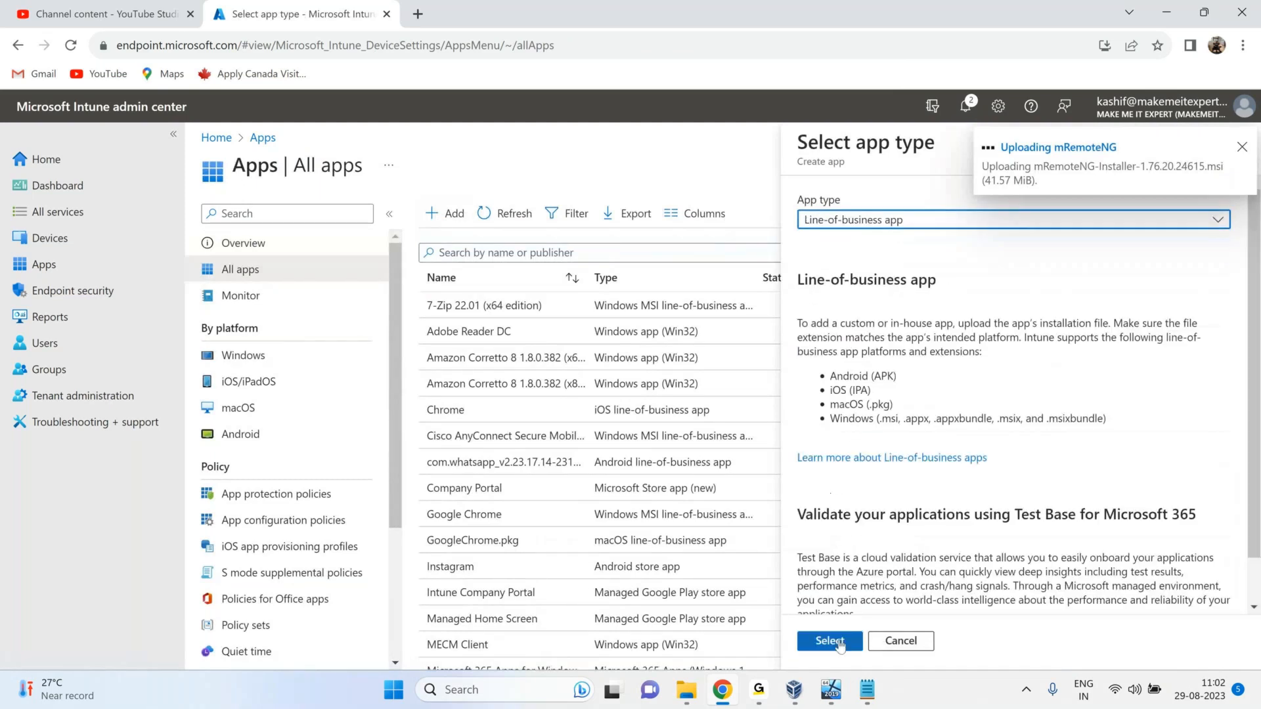
pyautogui.click(839, 644)
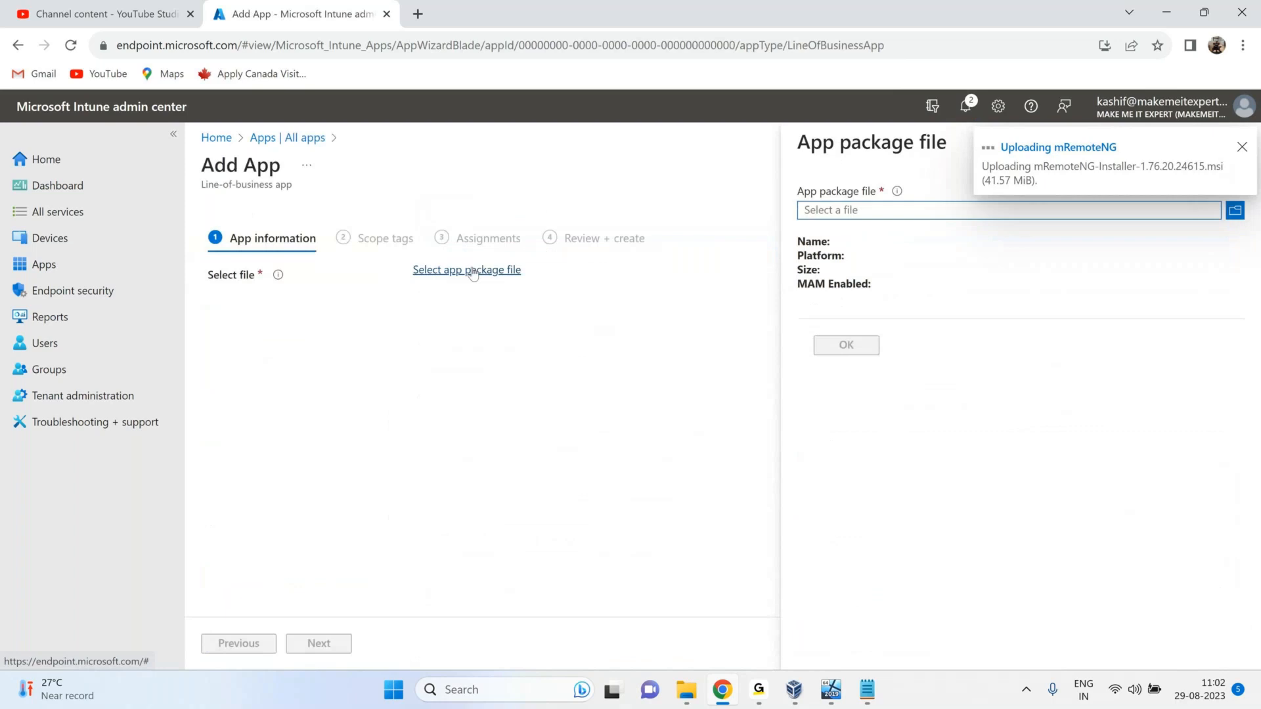
# Choose com.whatsapp_v2.23.17.14-231714001_Android-5.0.apk as the app package file.
pyautogui.click(949, 203)
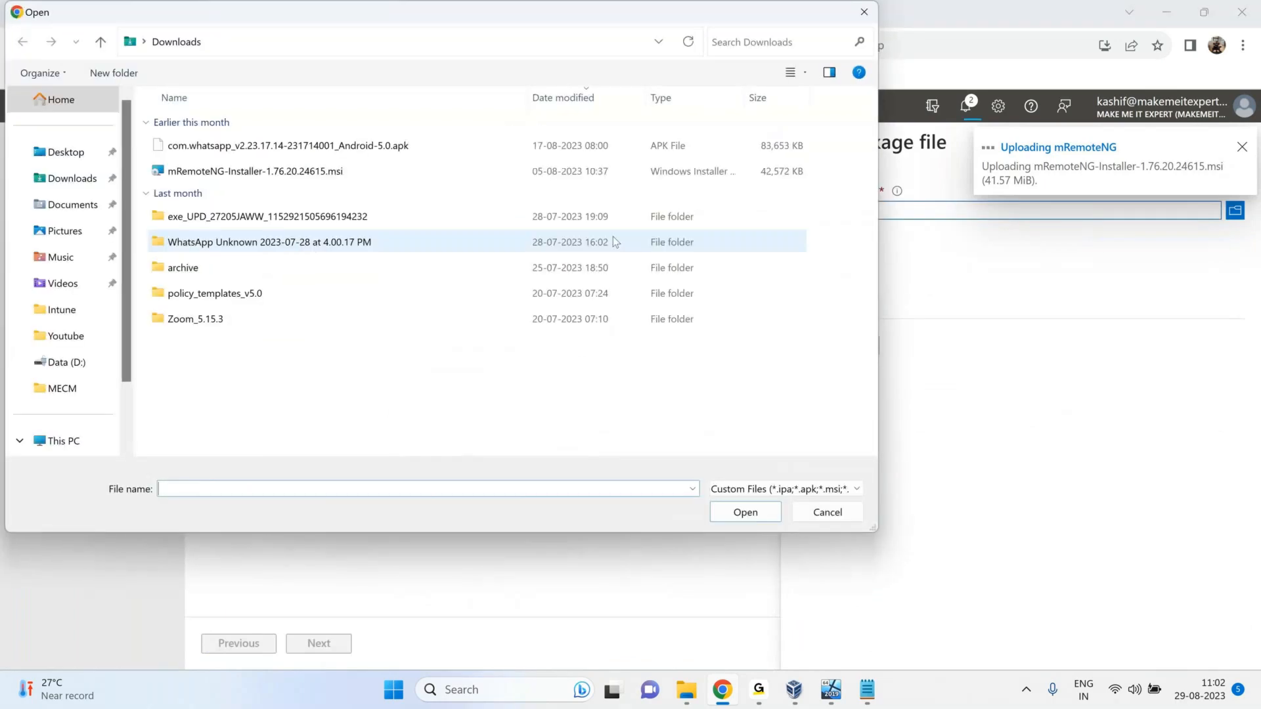
pyautogui.click(393, 150)
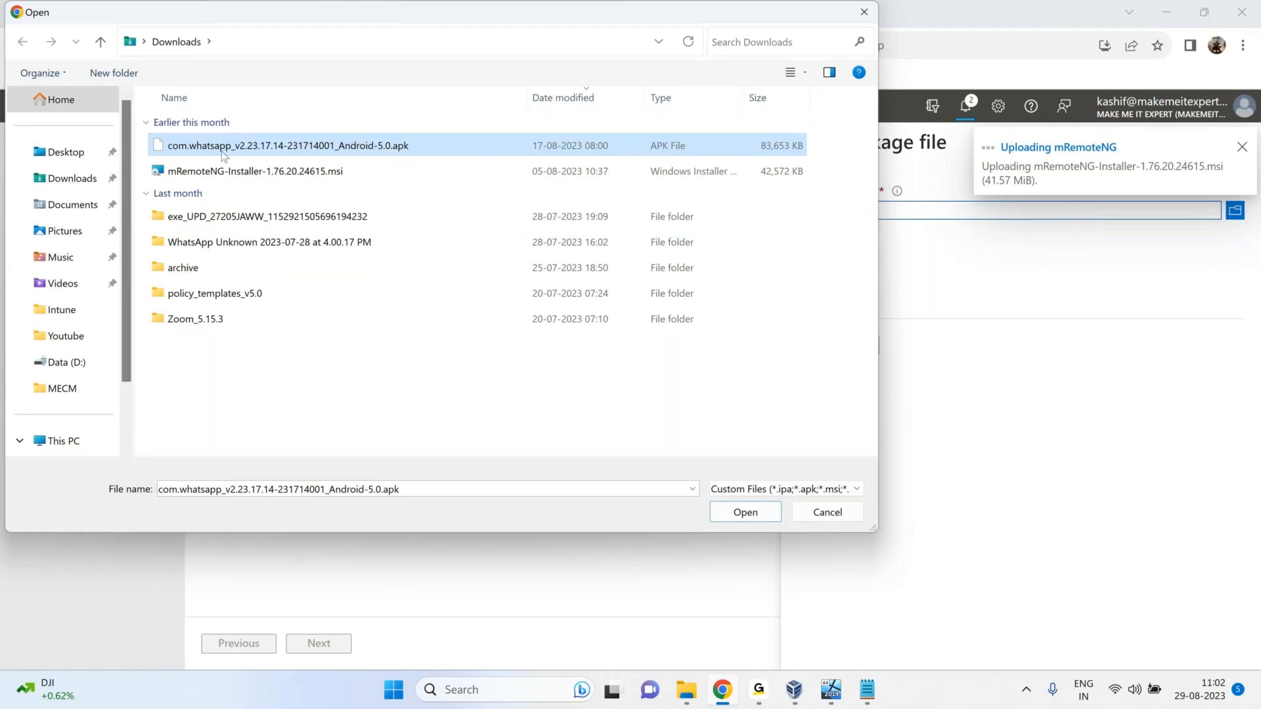
pyautogui.click(747, 519)
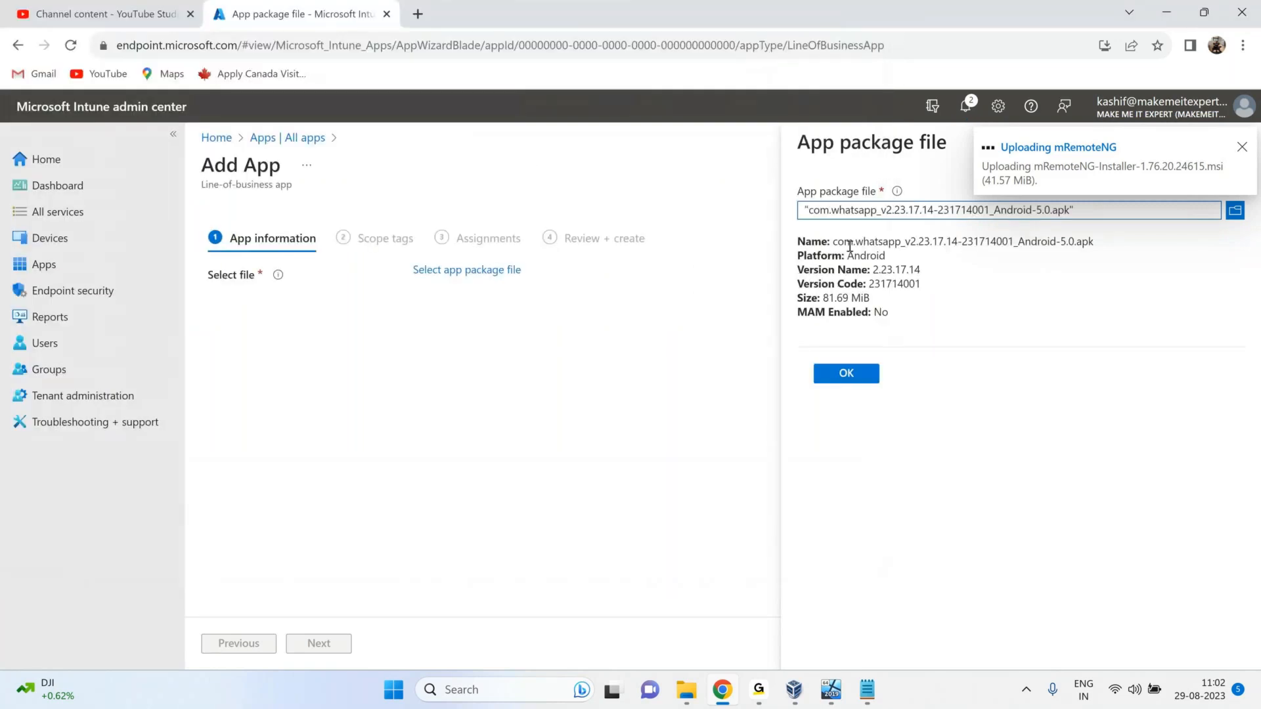
# Confirm the WhatsApp apk, set publisher to Whatsapp, and advance to Assignments.
pyautogui.moveTo(850, 246); pyautogui.dragTo(911, 243)
pyautogui.click(847, 375)
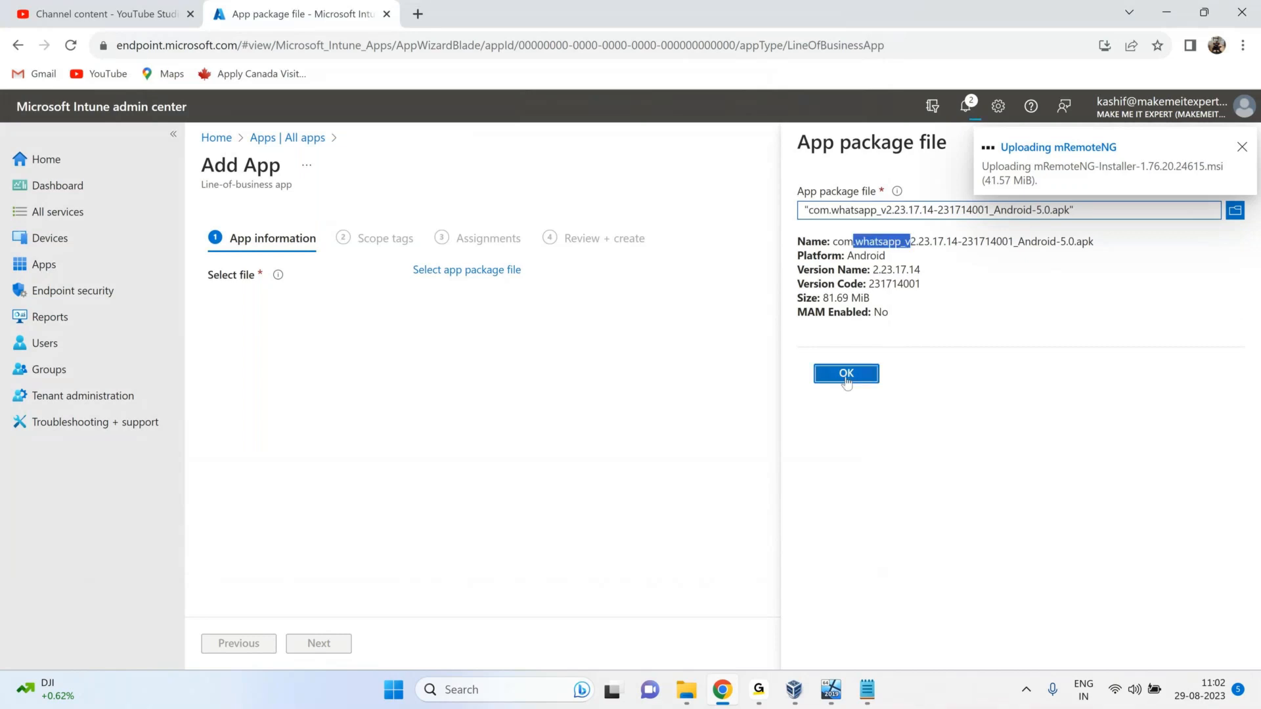
pyautogui.click(460, 388)
pyautogui.write('Whats')
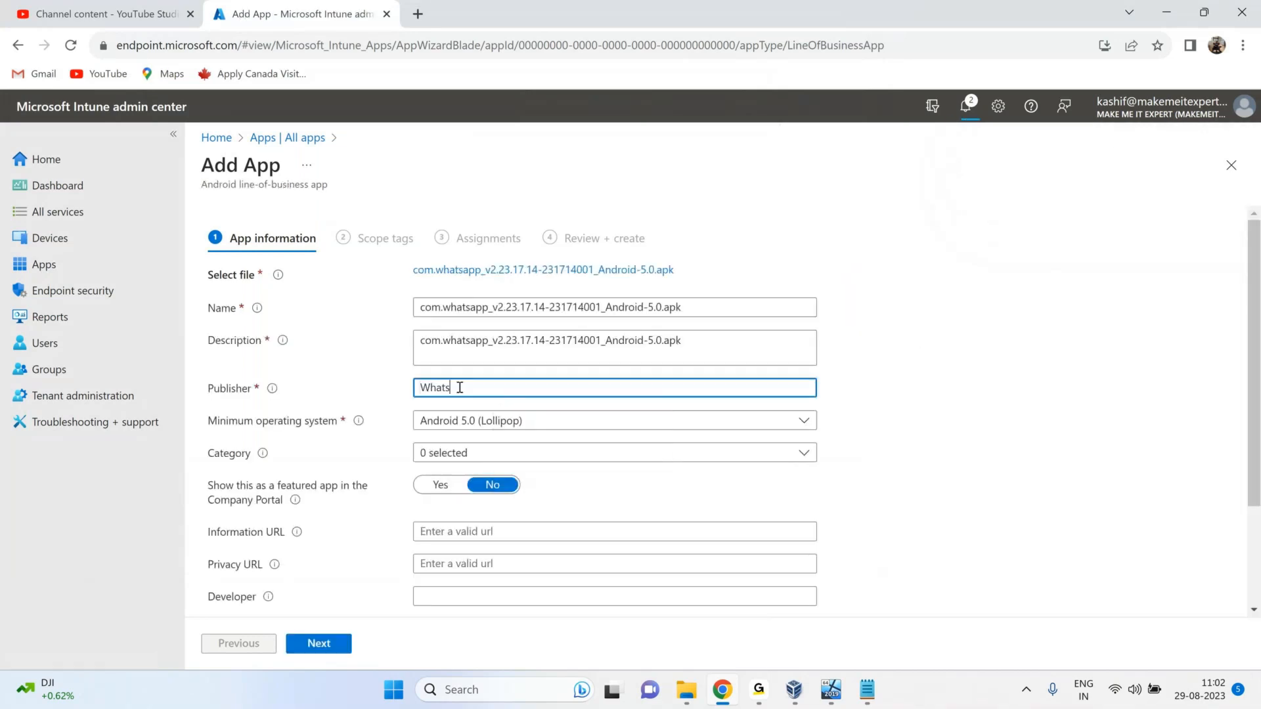
pyautogui.write('app')
pyautogui.scroll(-2, 395, 512)
pyautogui.click(317, 646)
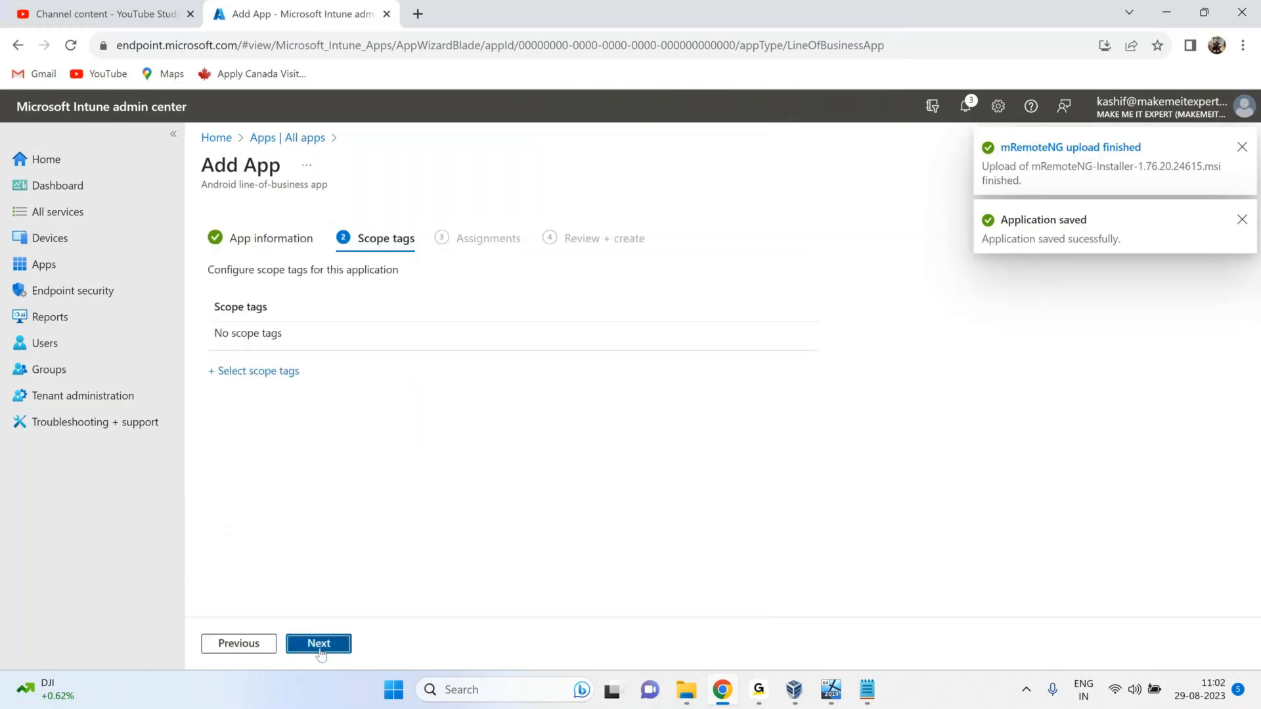
pyautogui.click(319, 645)
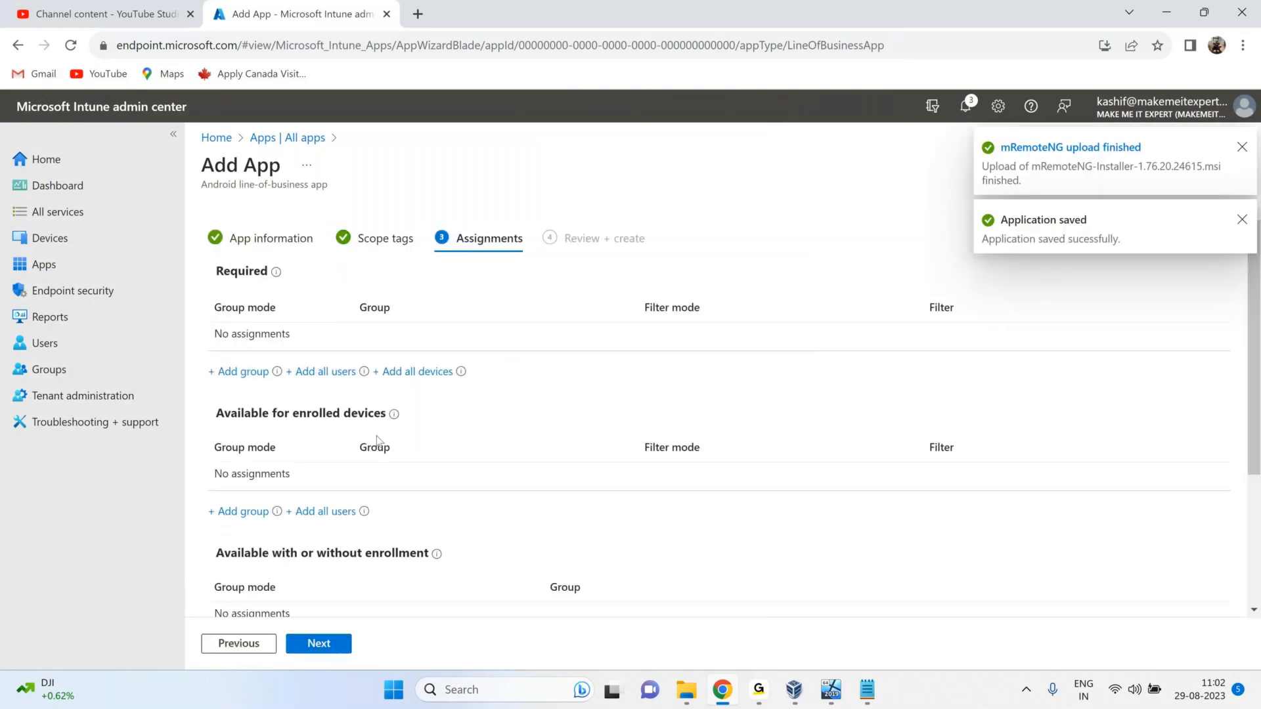
# Make WhatsApp available to all users on enrolled devices and create it.
pyautogui.click(318, 515)
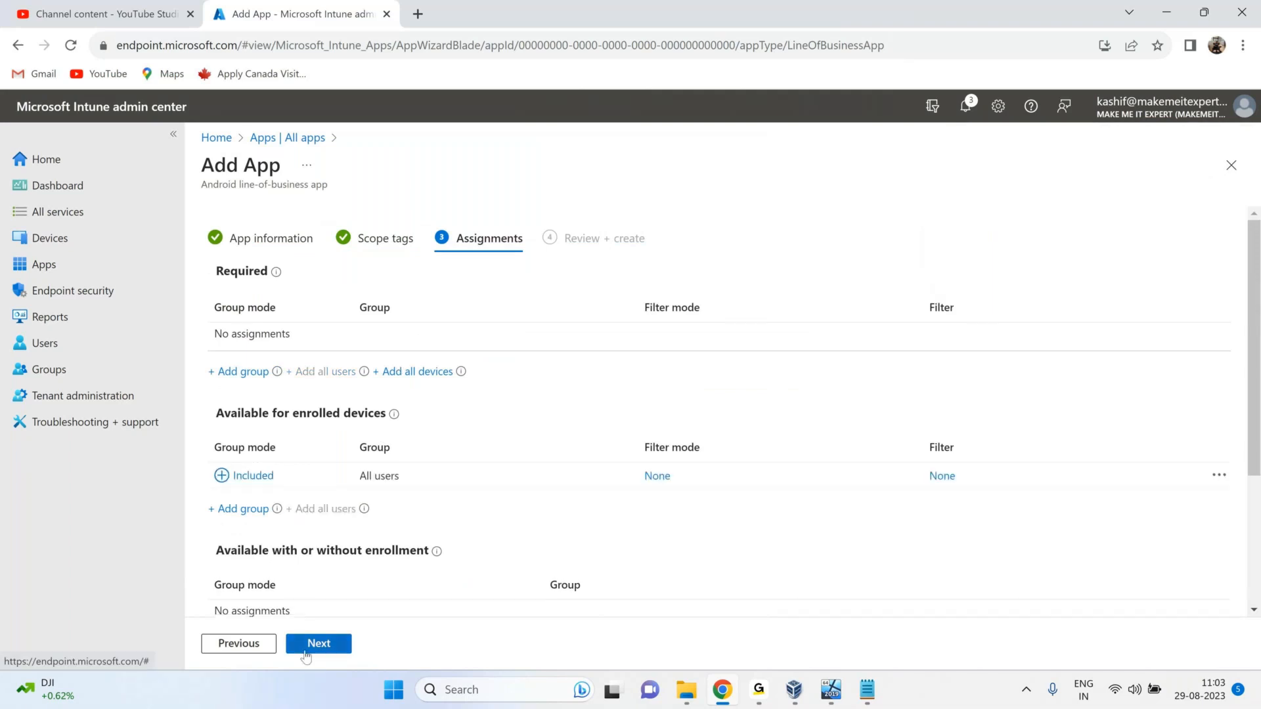
pyautogui.click(306, 647)
pyautogui.click(344, 642)
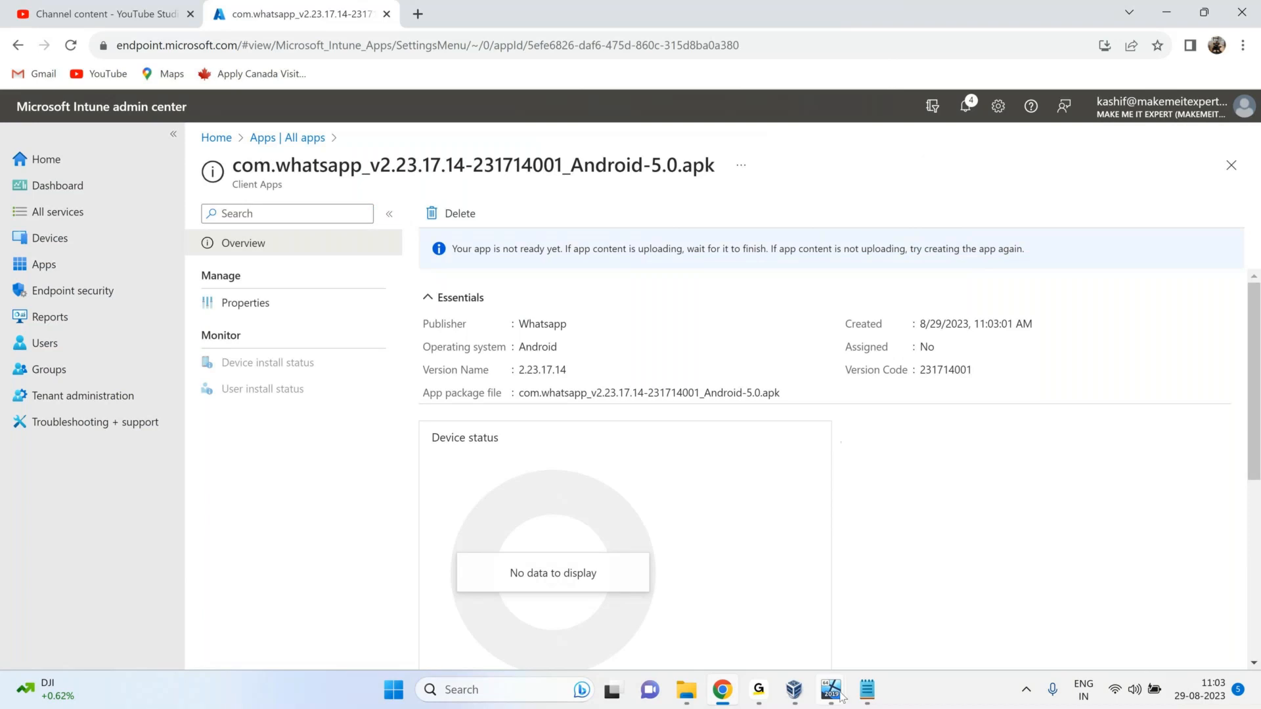
# Bring up the LONWVM002 virtual machine and minimise its Settings window.
pyautogui.moveTo(841, 697)
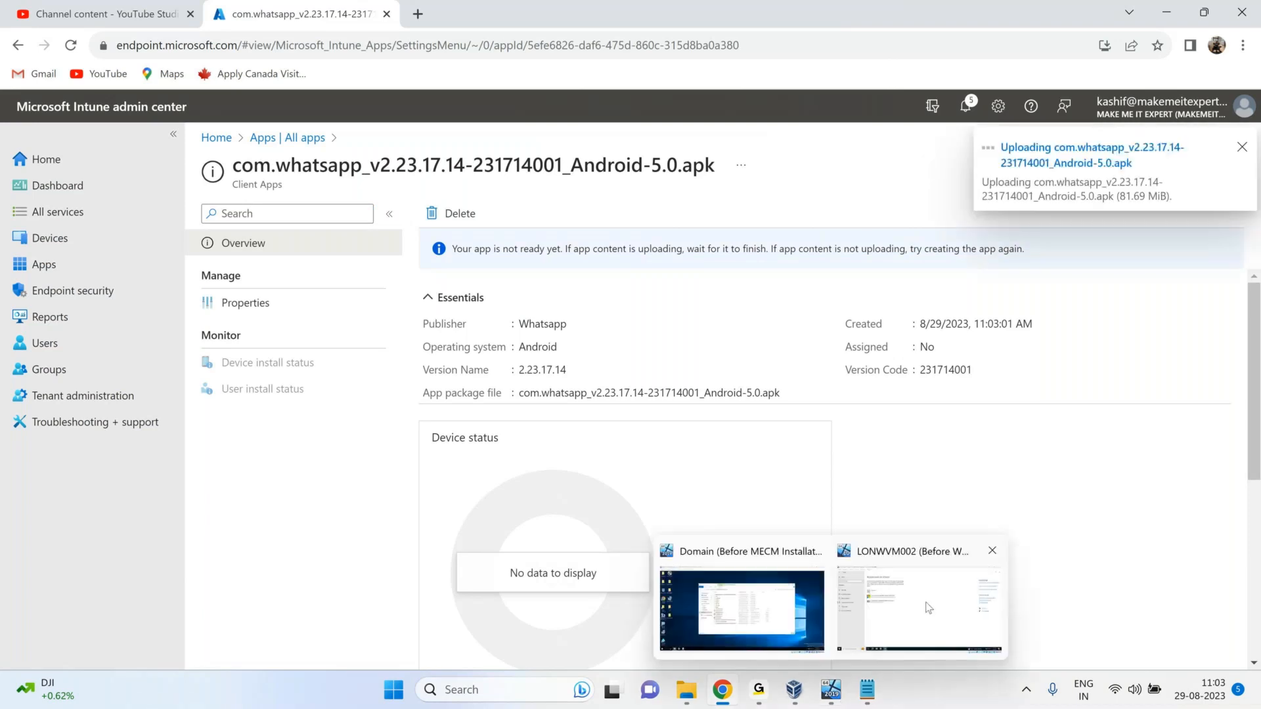
pyautogui.click(929, 608)
pyautogui.click(1185, 48)
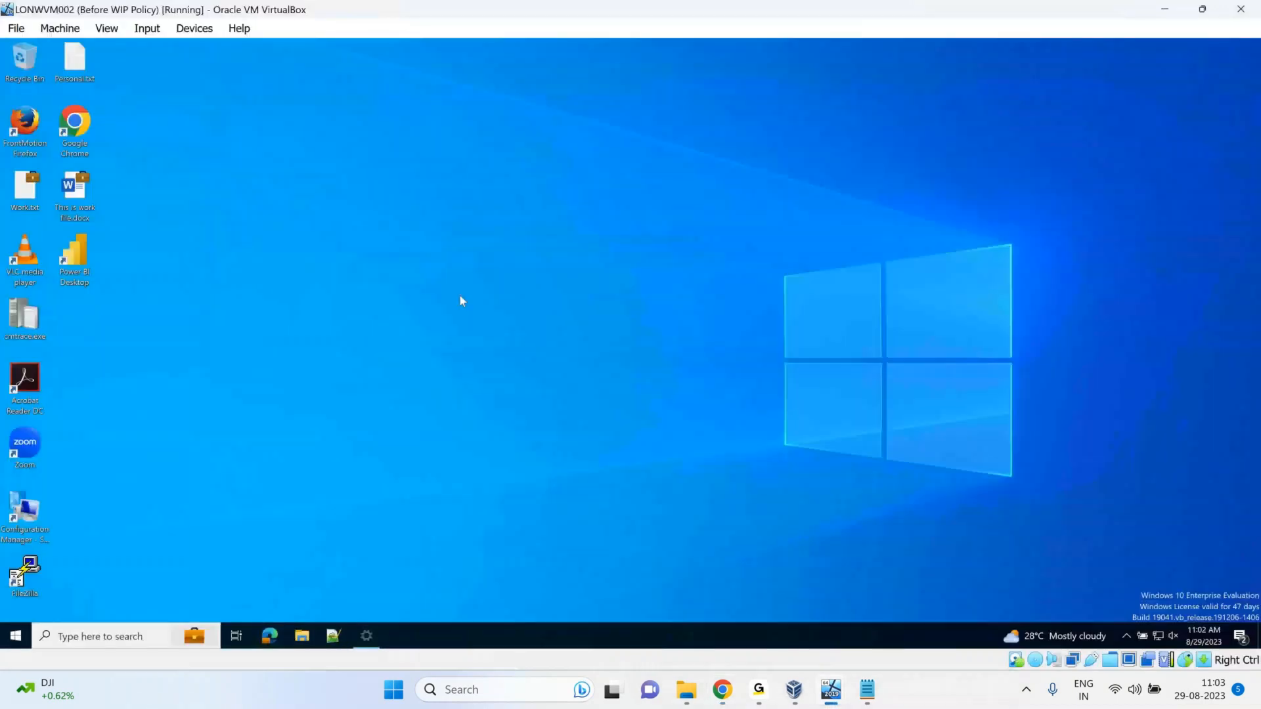
# Search 'com' from the VM taskbar and launch Company Portal.
pyautogui.click(119, 636)
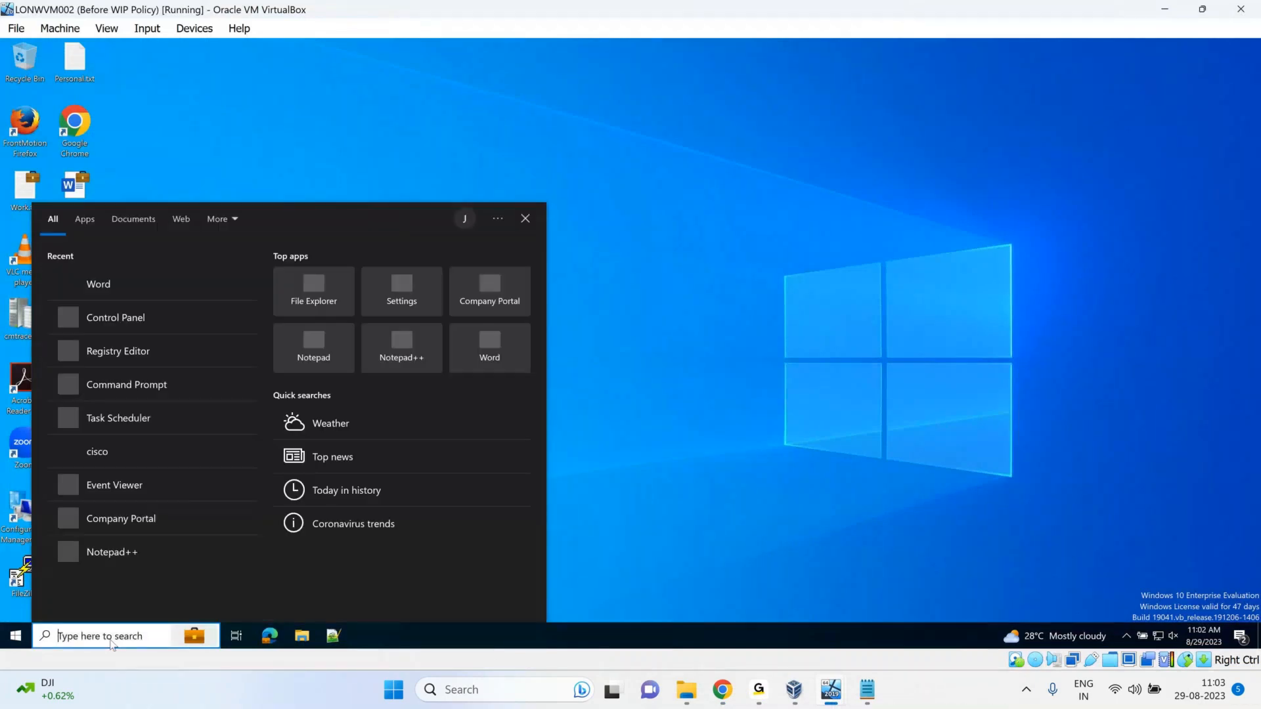
pyautogui.write('com')
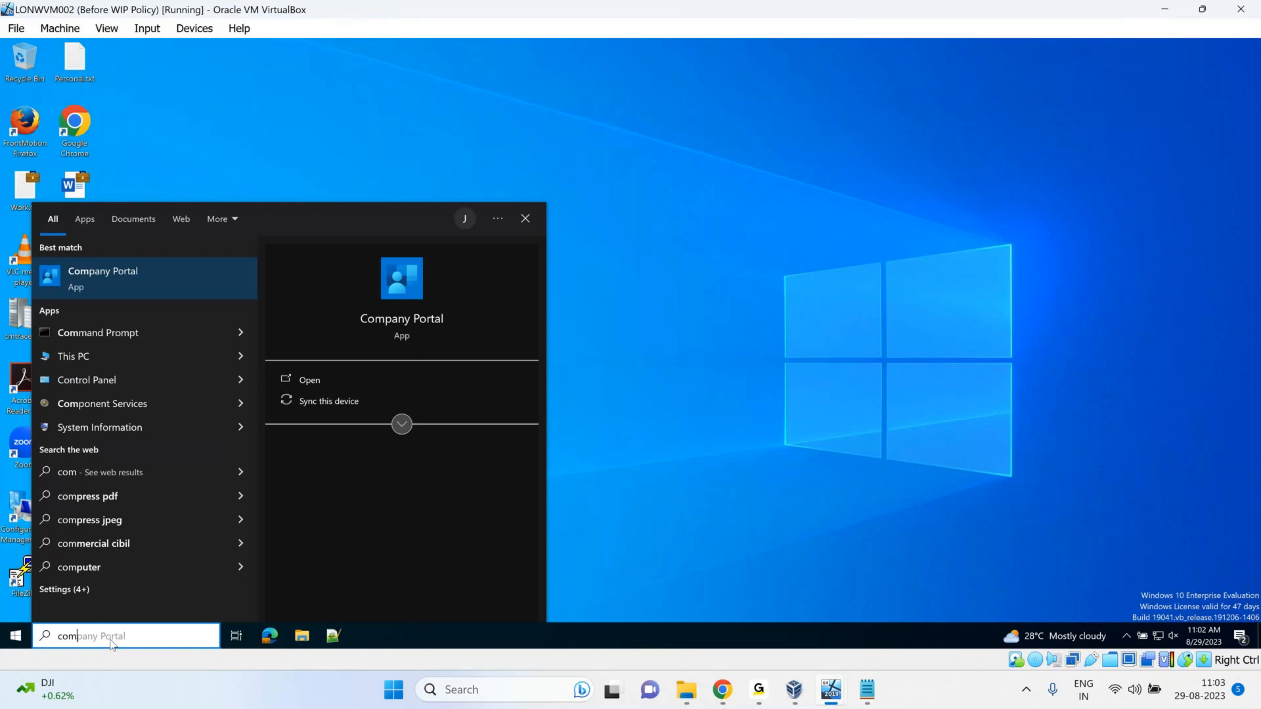
pyautogui.click(171, 292)
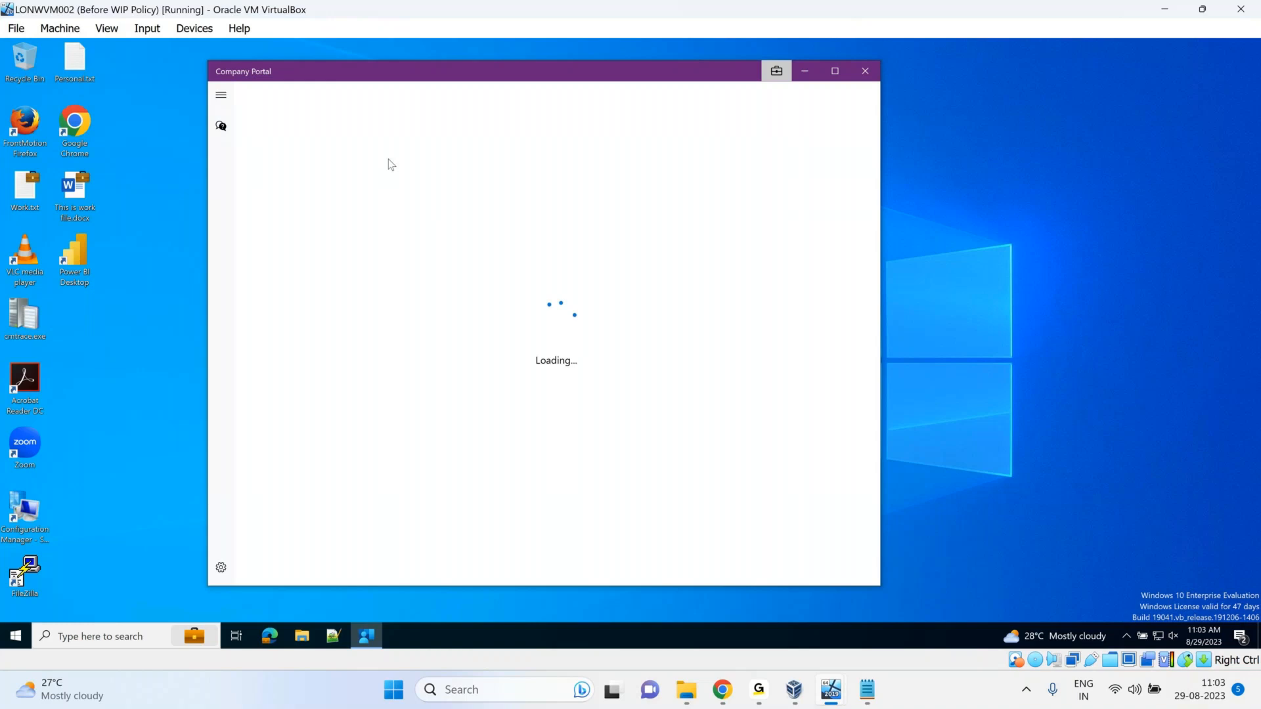
# Maximise Company Portal and view Downloads & updates listing the 9 installed apps.
pyautogui.click(835, 72)
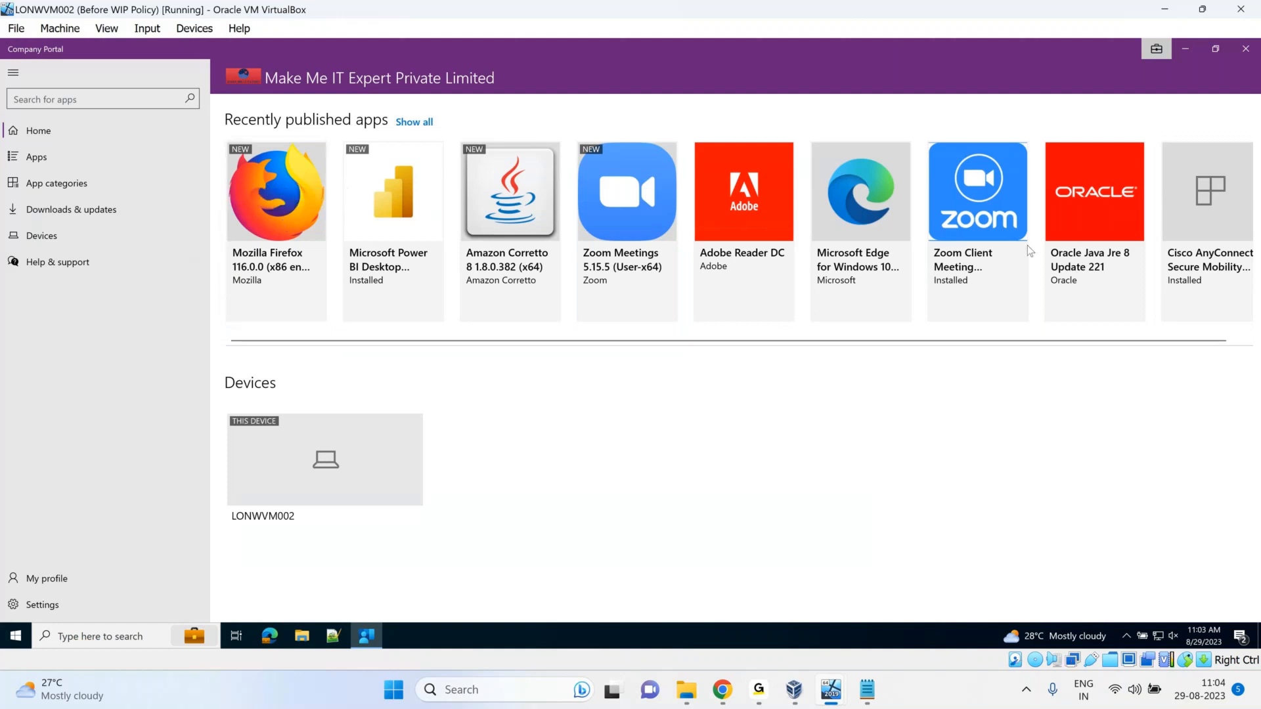
pyautogui.moveTo(1204, 339); pyautogui.dragTo(973, 342)
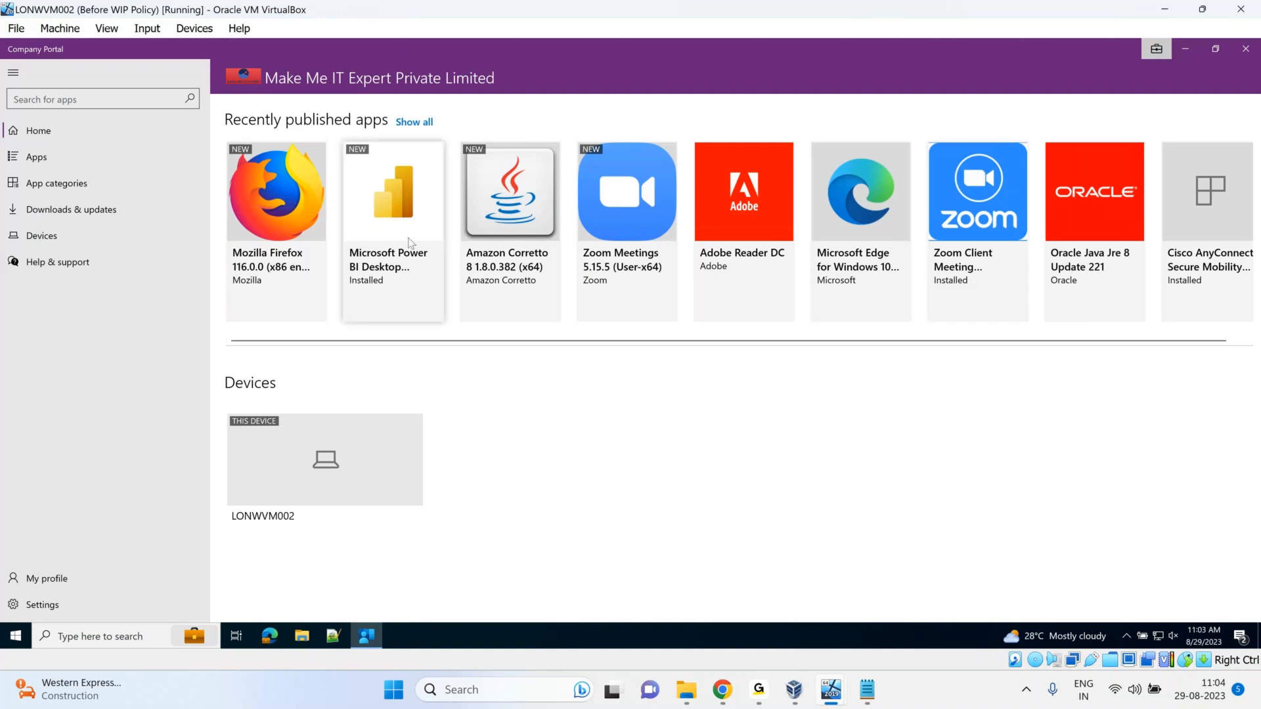
pyautogui.click(96, 217)
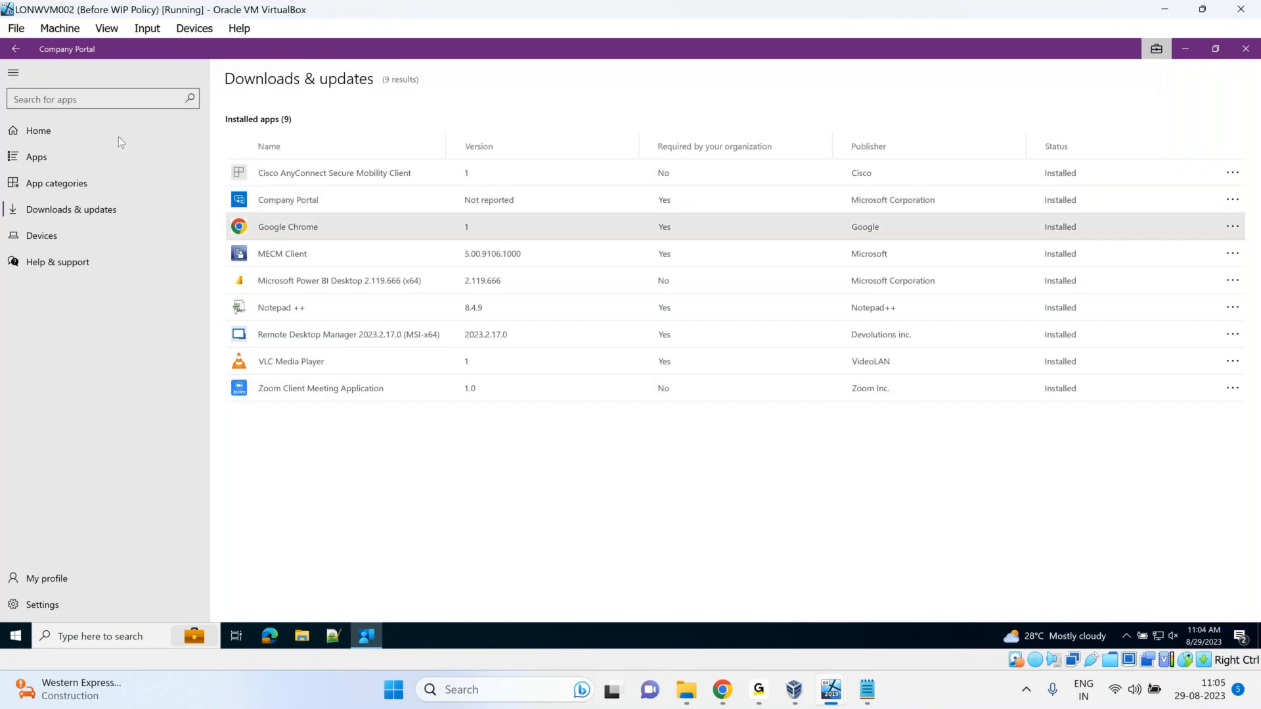
# View Oracle Java Jre 8 Update 221 details, close Company Portal, and select the desktop icons.
pyautogui.click(52, 152)
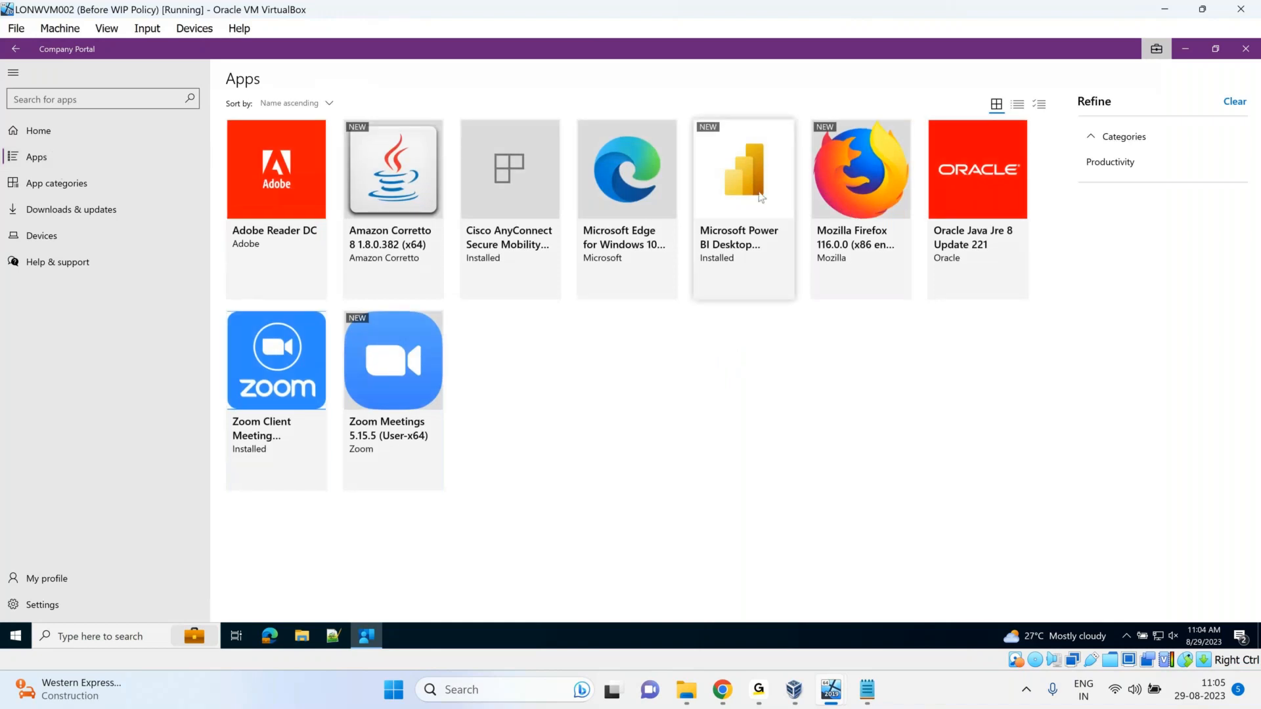
pyautogui.click(1007, 193)
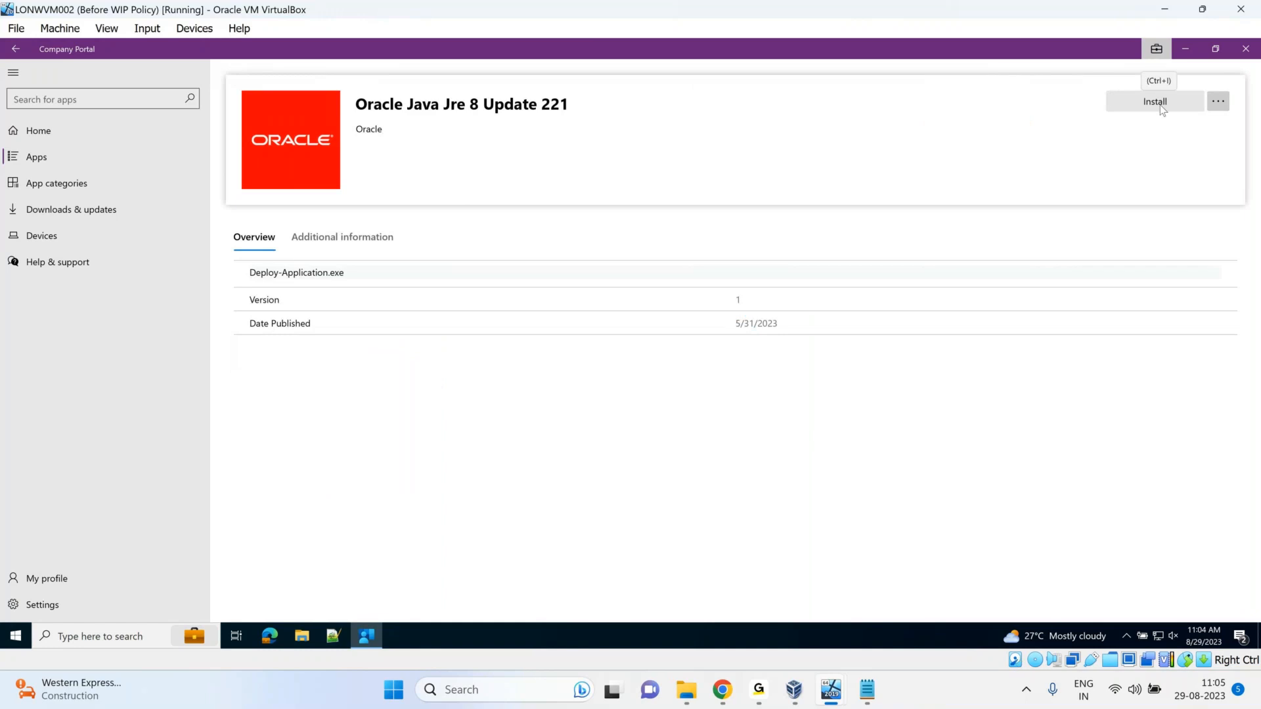
pyautogui.click(1246, 50)
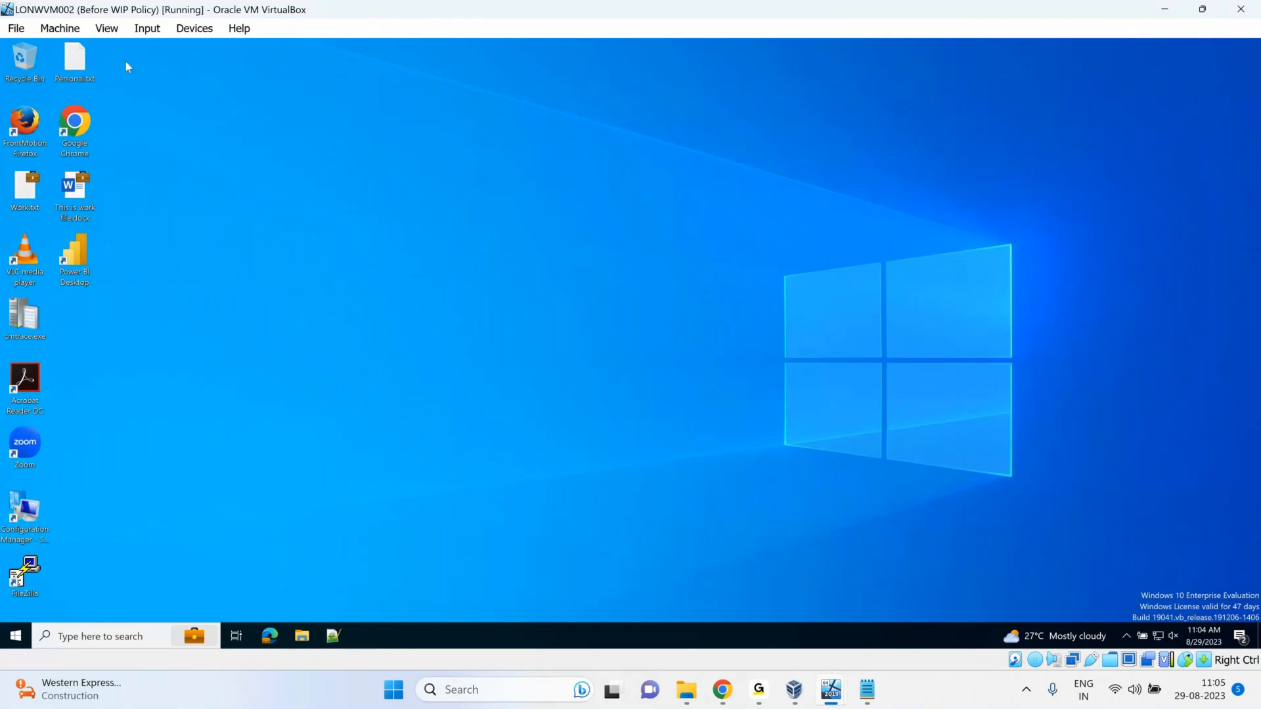
pyautogui.moveTo(127, 66); pyautogui.dragTo(4, 678)
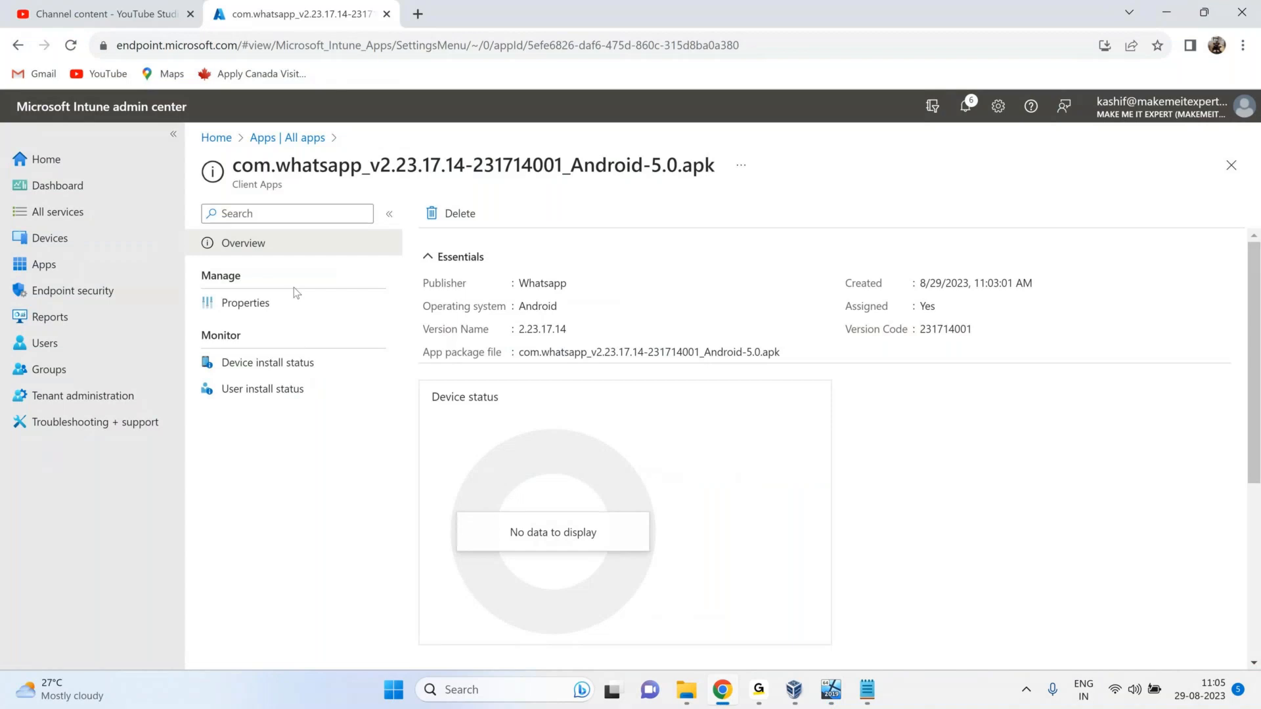
# In a new tab, find Google Play and search it for 'company portal'.
pyautogui.click(417, 13)
pyautogui.write('g')
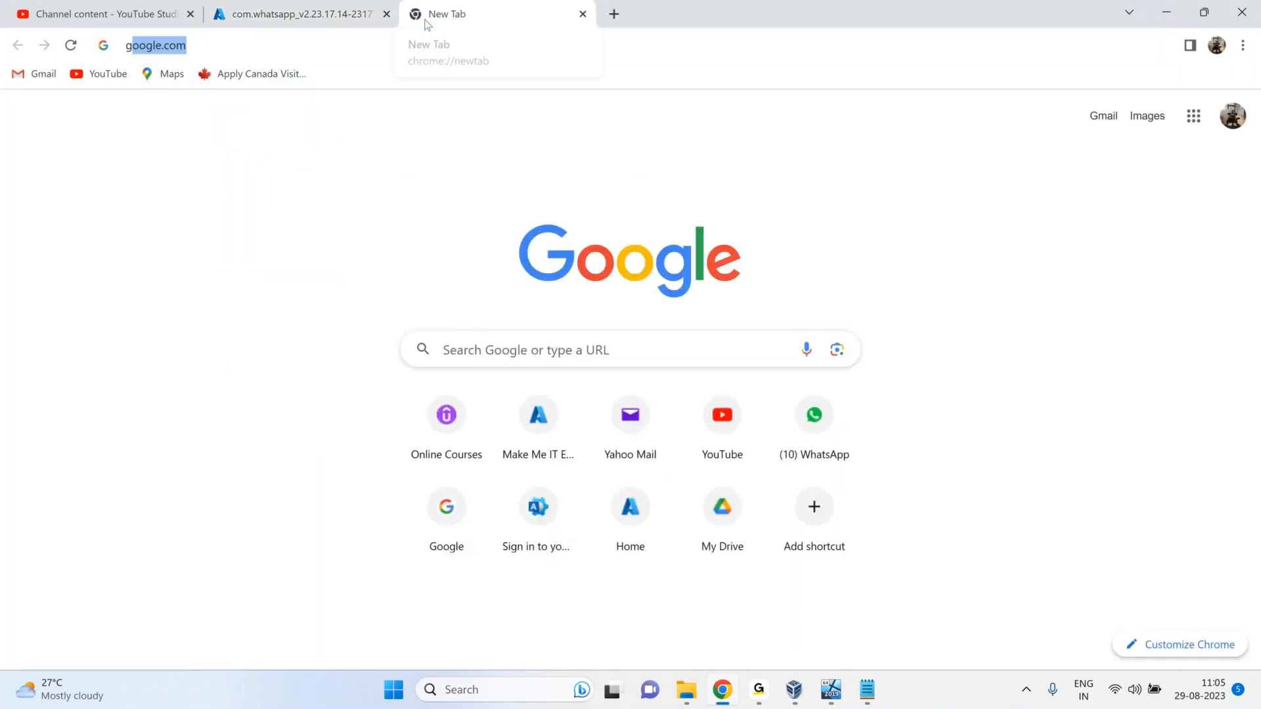
pyautogui.write('oogle')
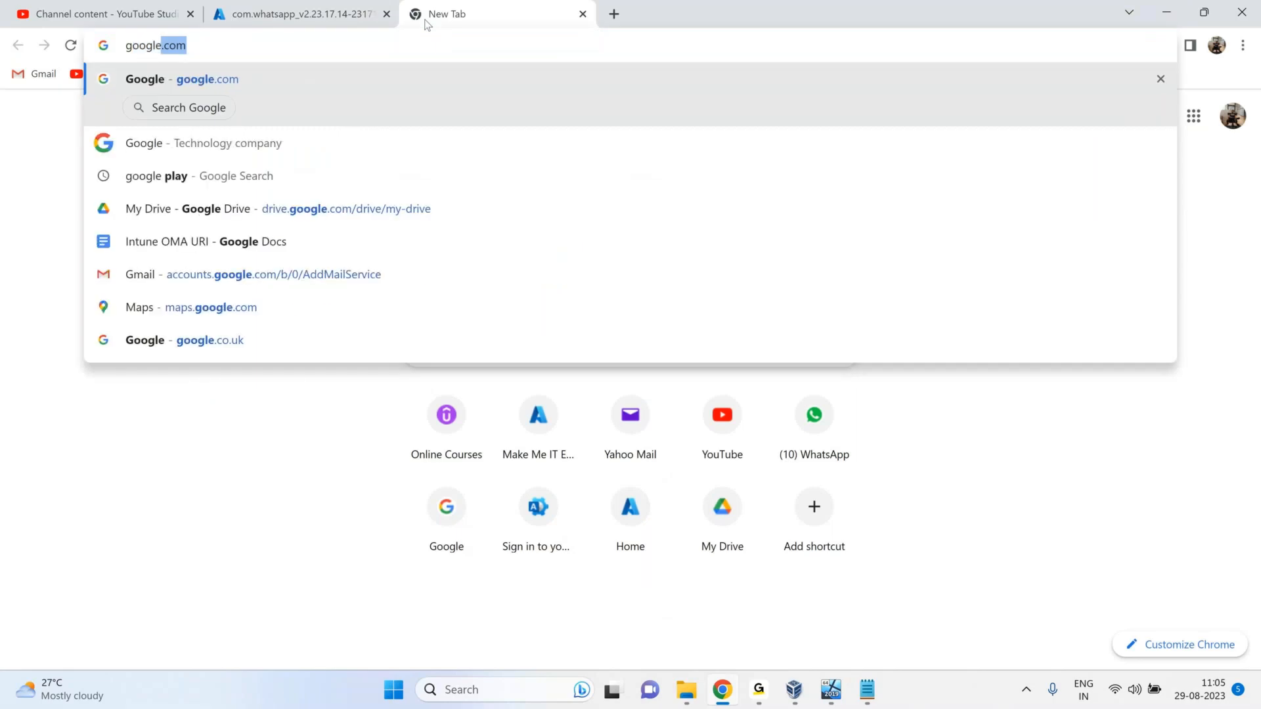
pyautogui.write(' play')
pyautogui.press('Return')
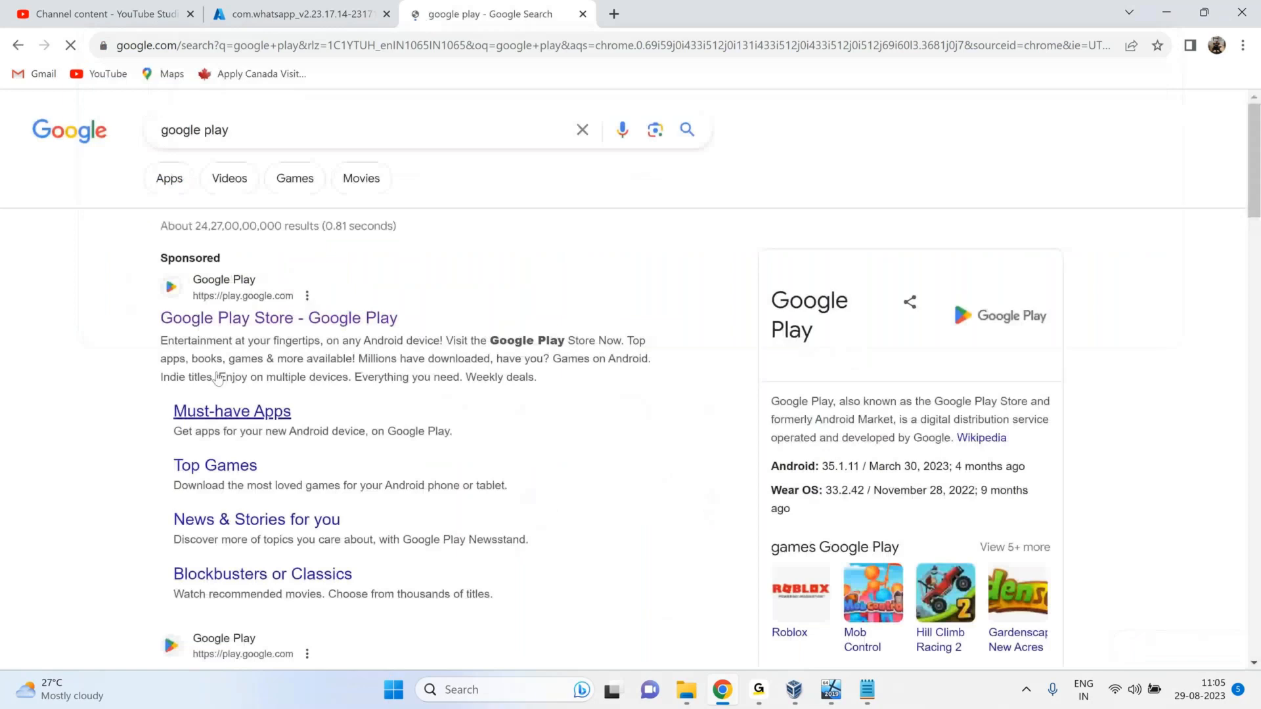
pyautogui.click(260, 321)
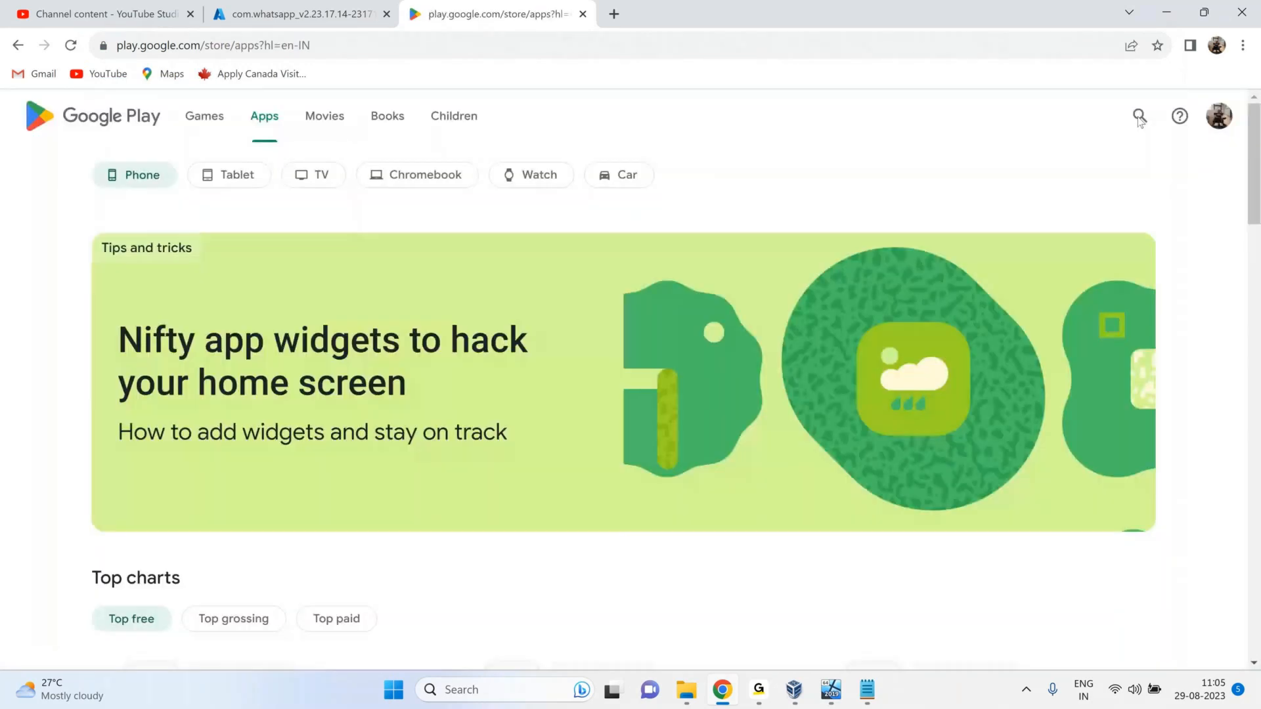
pyautogui.click(1140, 117)
pyautogui.write('c')
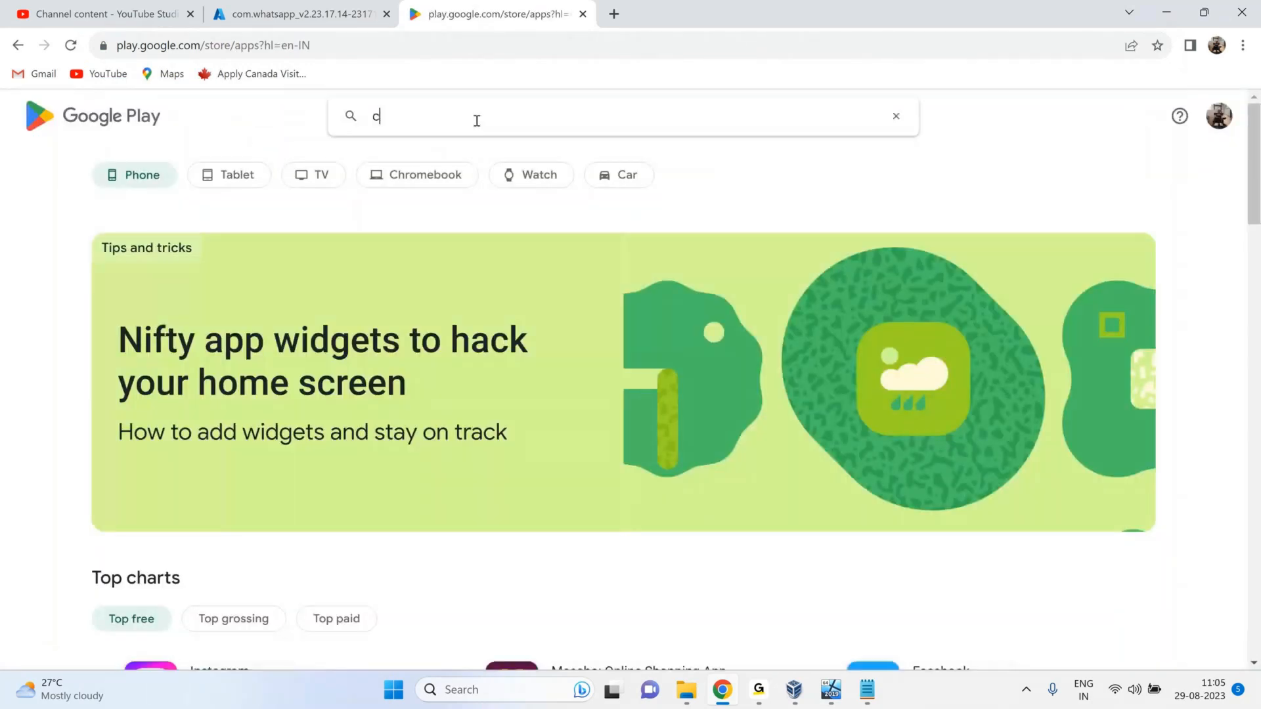
pyautogui.write('omp')
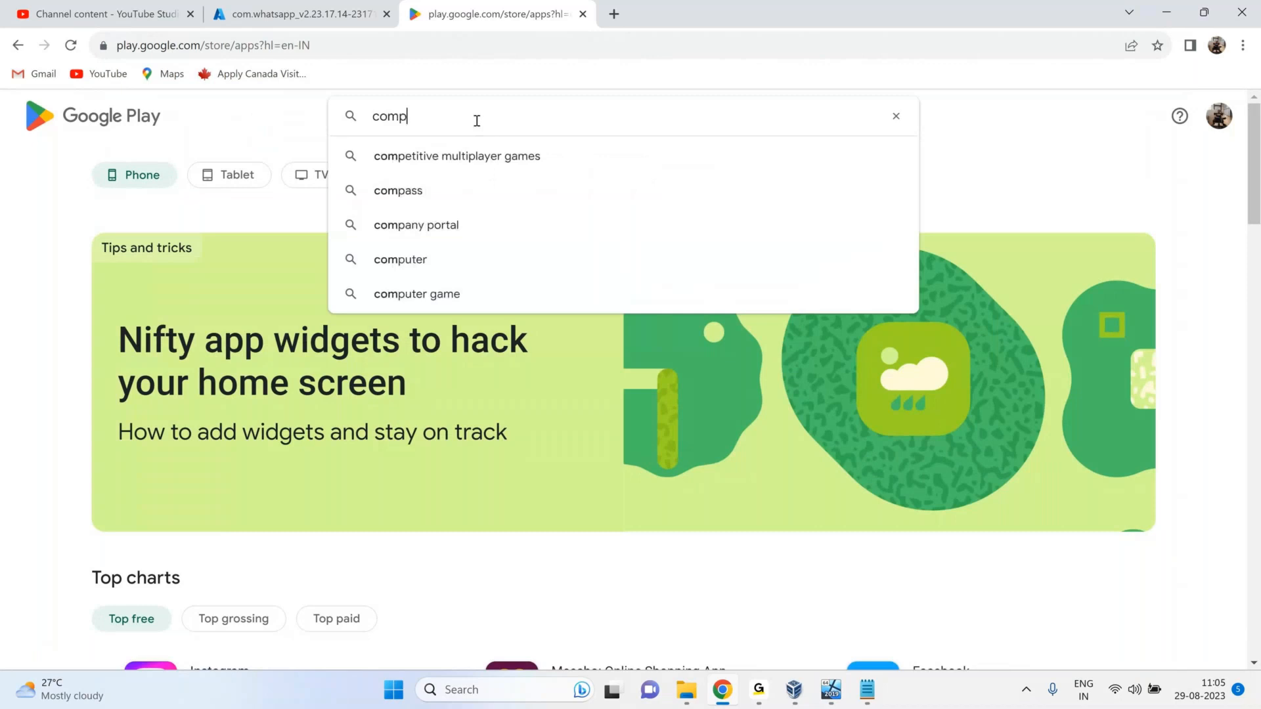
pyautogui.write('any porta')
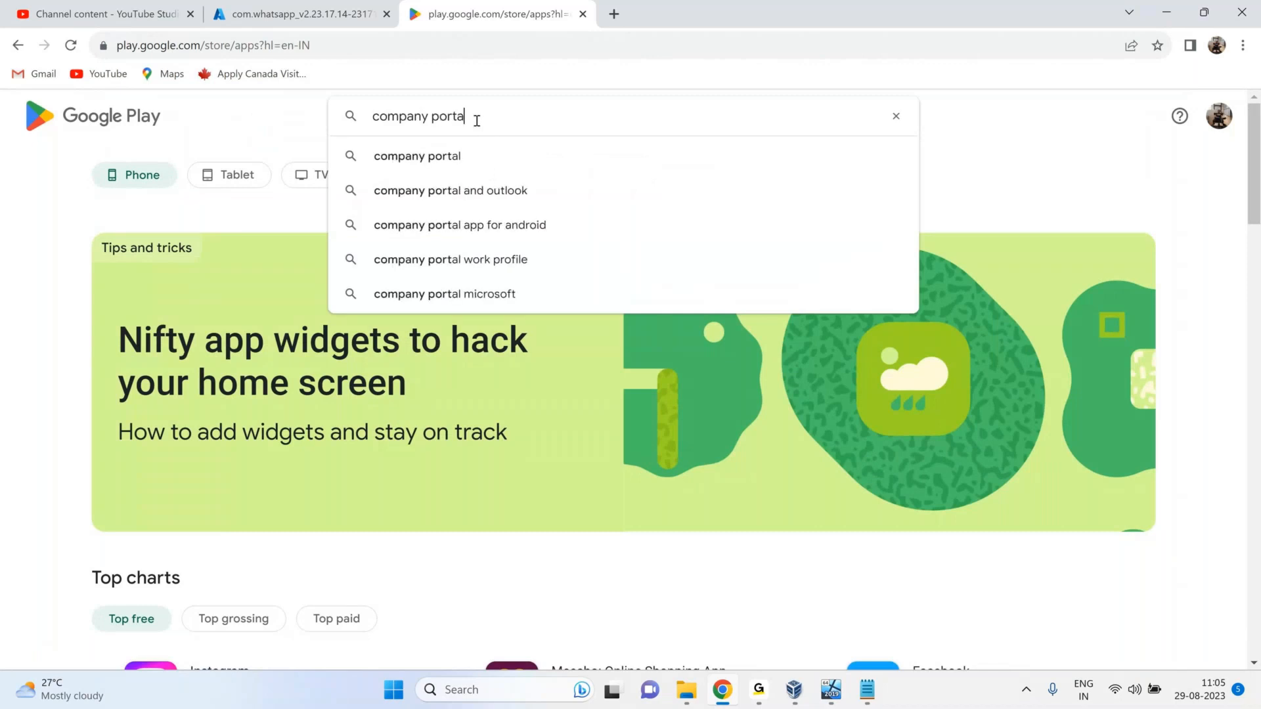
pyautogui.write('l')
pyautogui.press('Return')
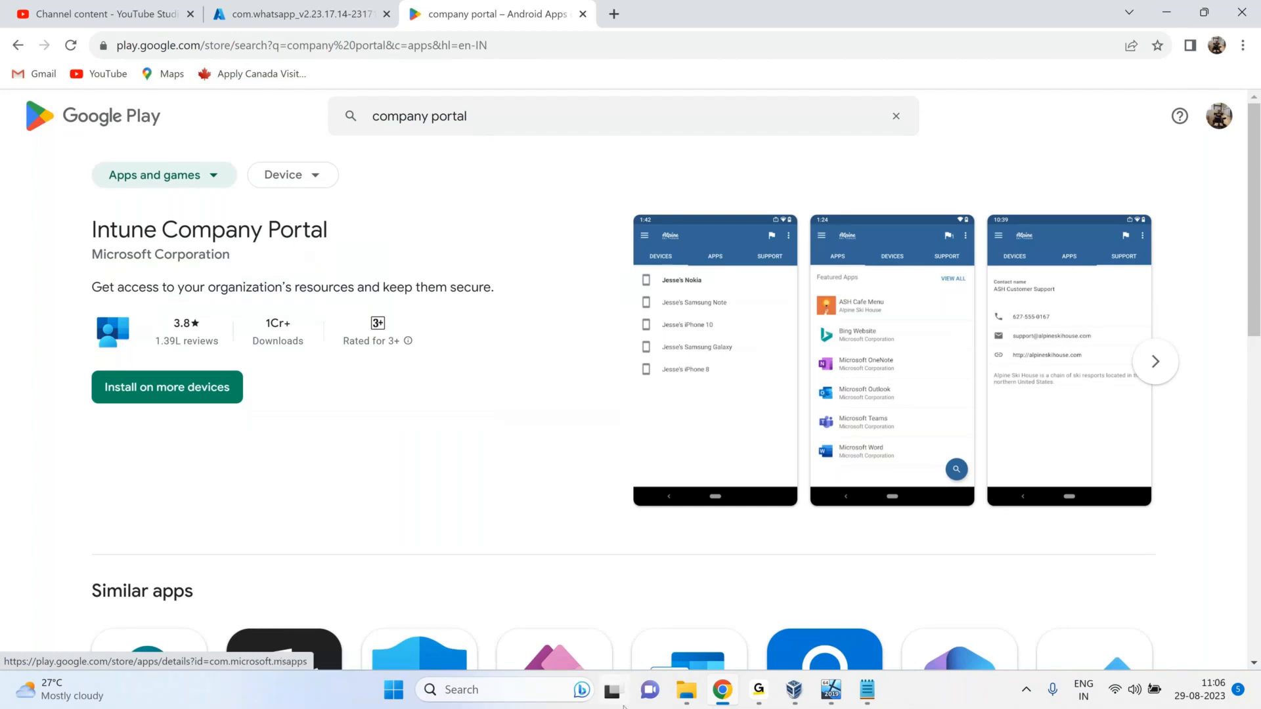
# Return to the Intune admin center tab and show the Users page.
pyautogui.moveTo(722, 688)
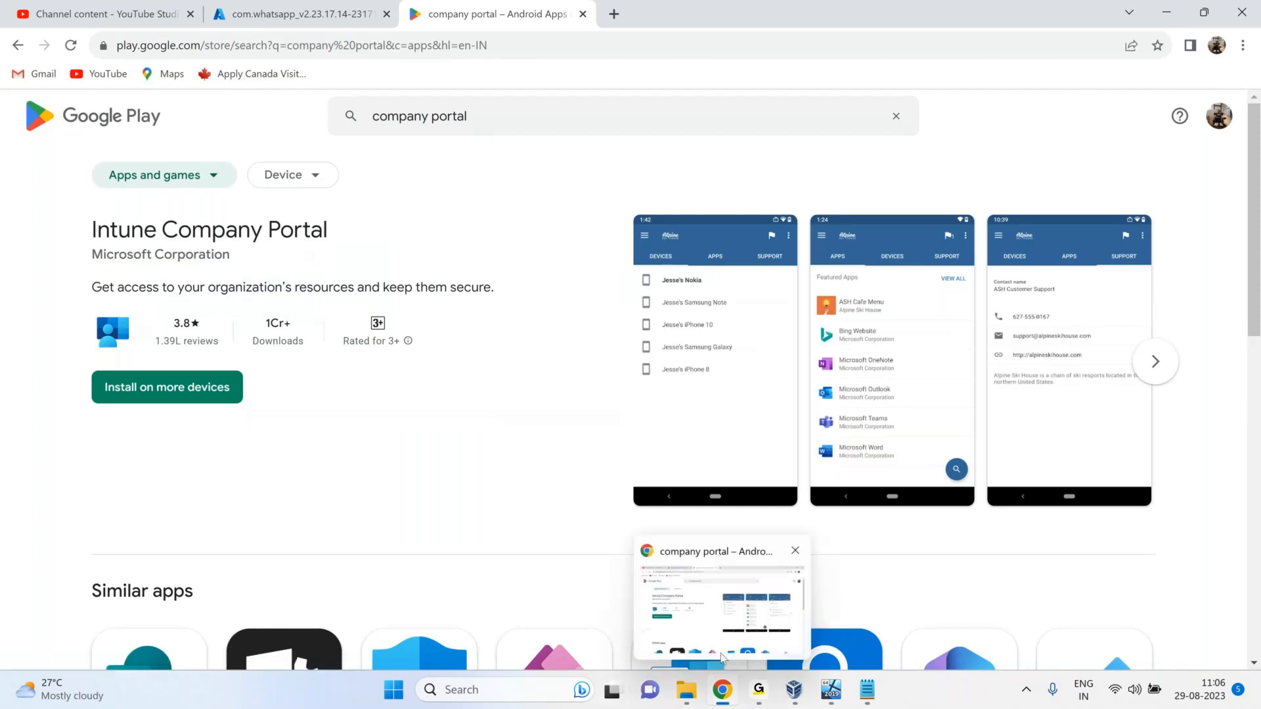
pyautogui.click(311, 18)
pyautogui.click(65, 345)
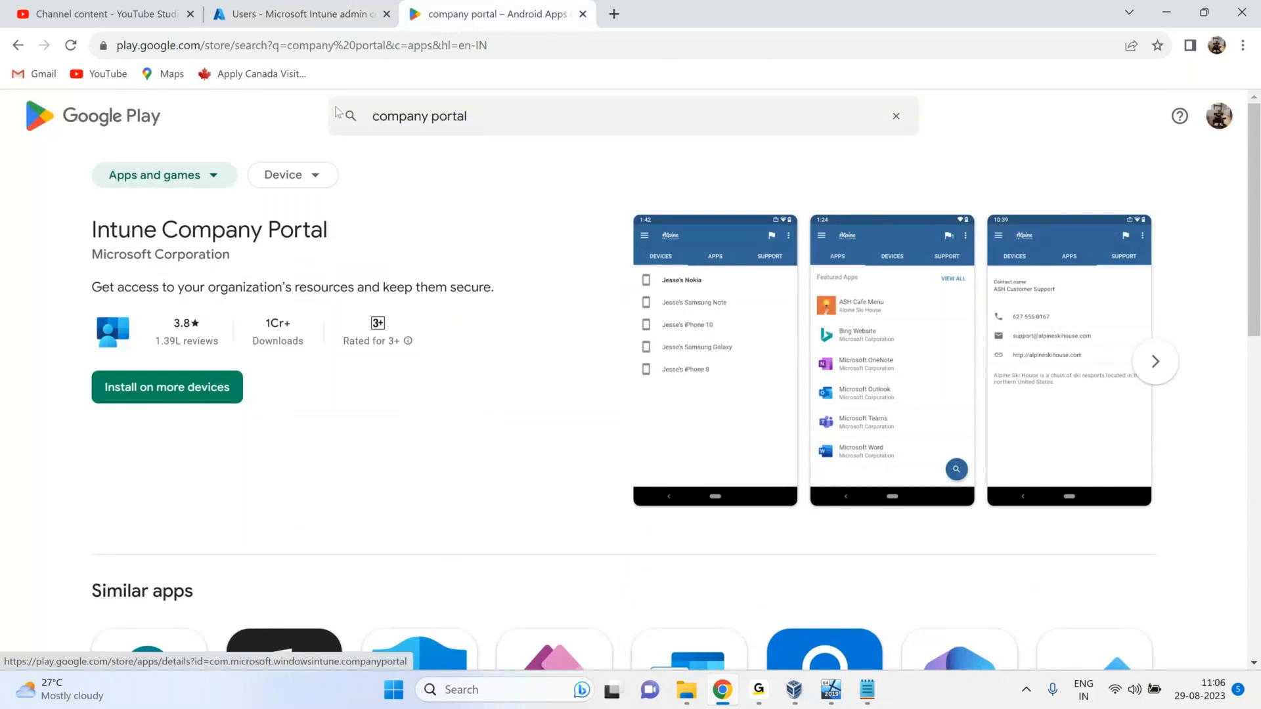
# List all 7 devices with a widened Device name column, sorted by OS descending.
pyautogui.click(281, 14)
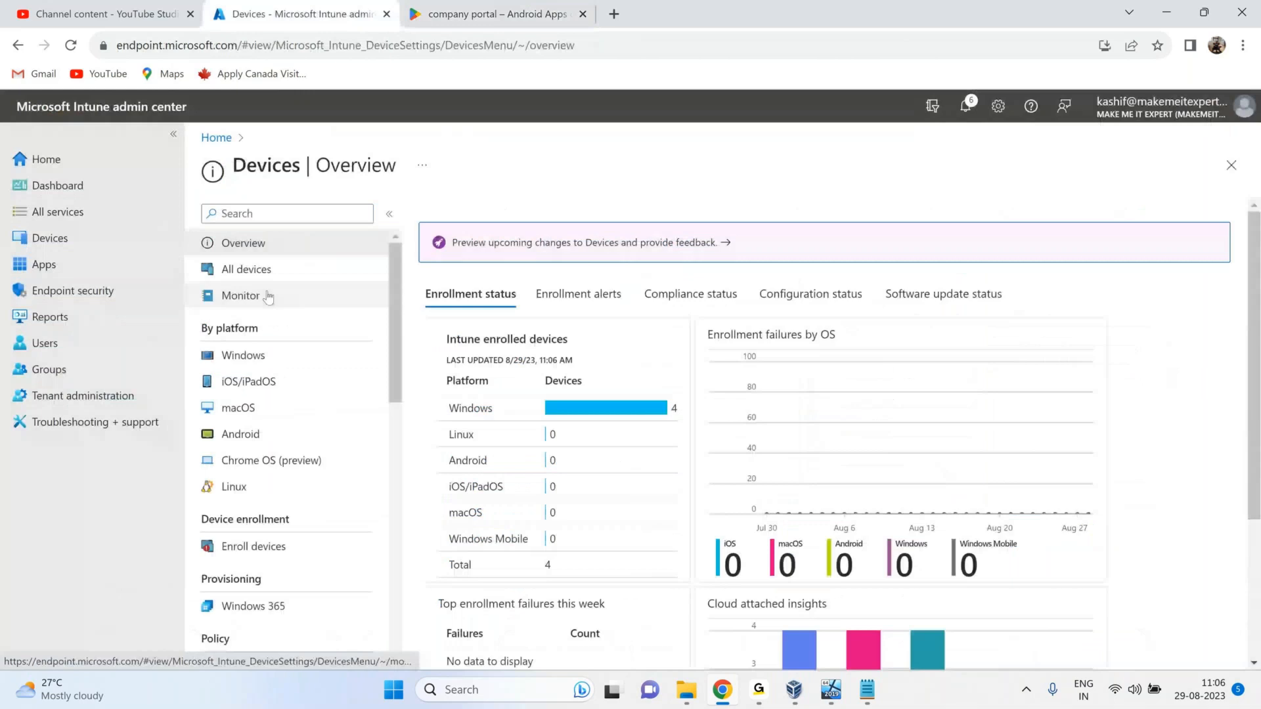
pyautogui.click(247, 270)
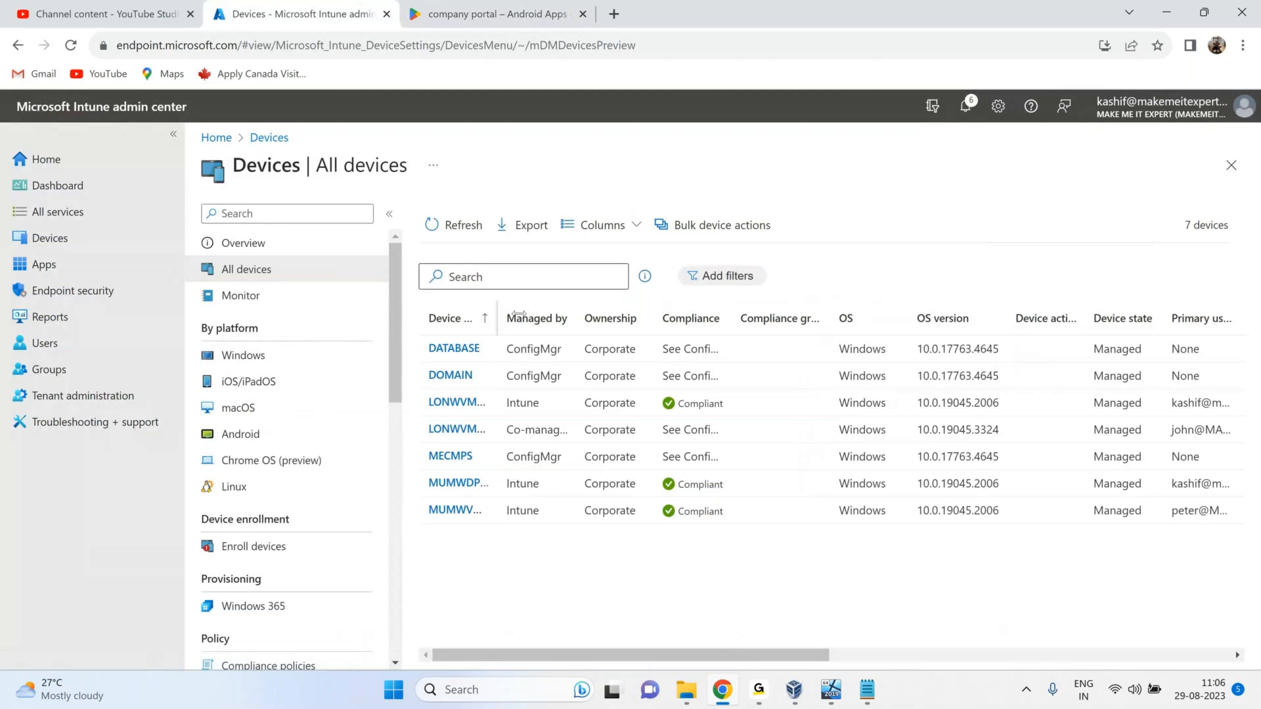
pyautogui.moveTo(519, 314); pyautogui.dragTo(648, 315)
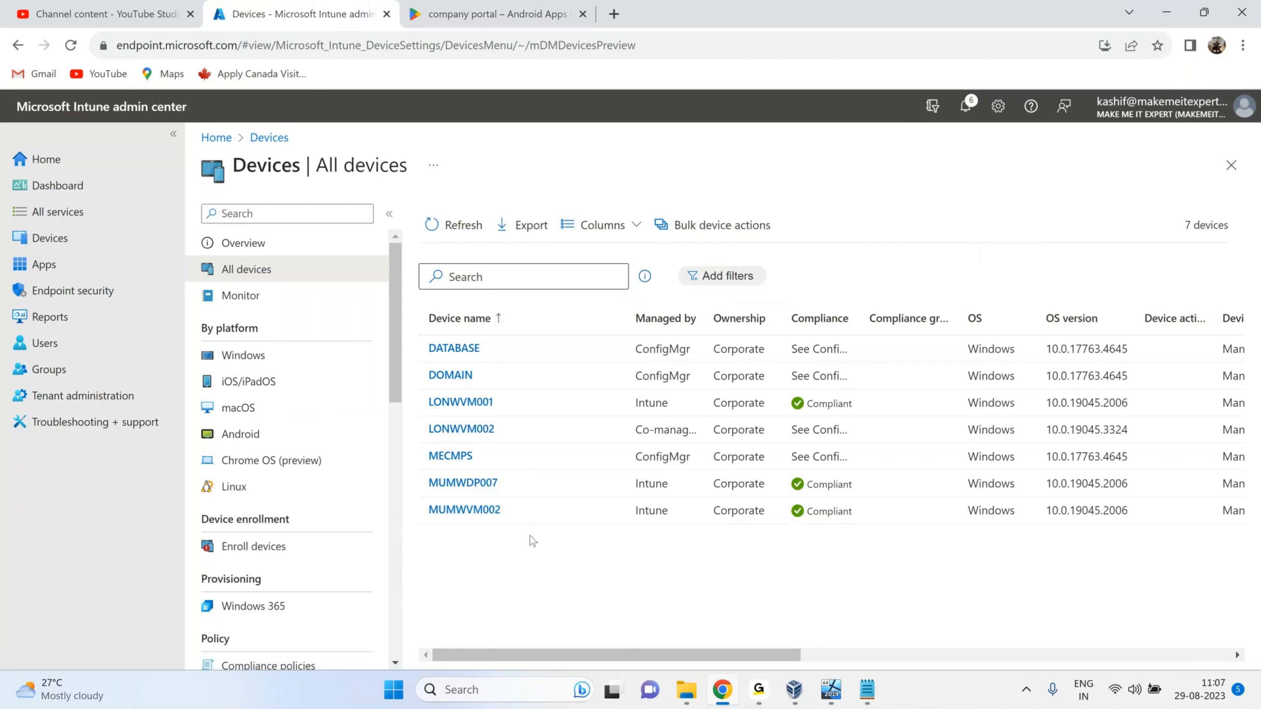
pyautogui.click(964, 321)
pyautogui.click(978, 330)
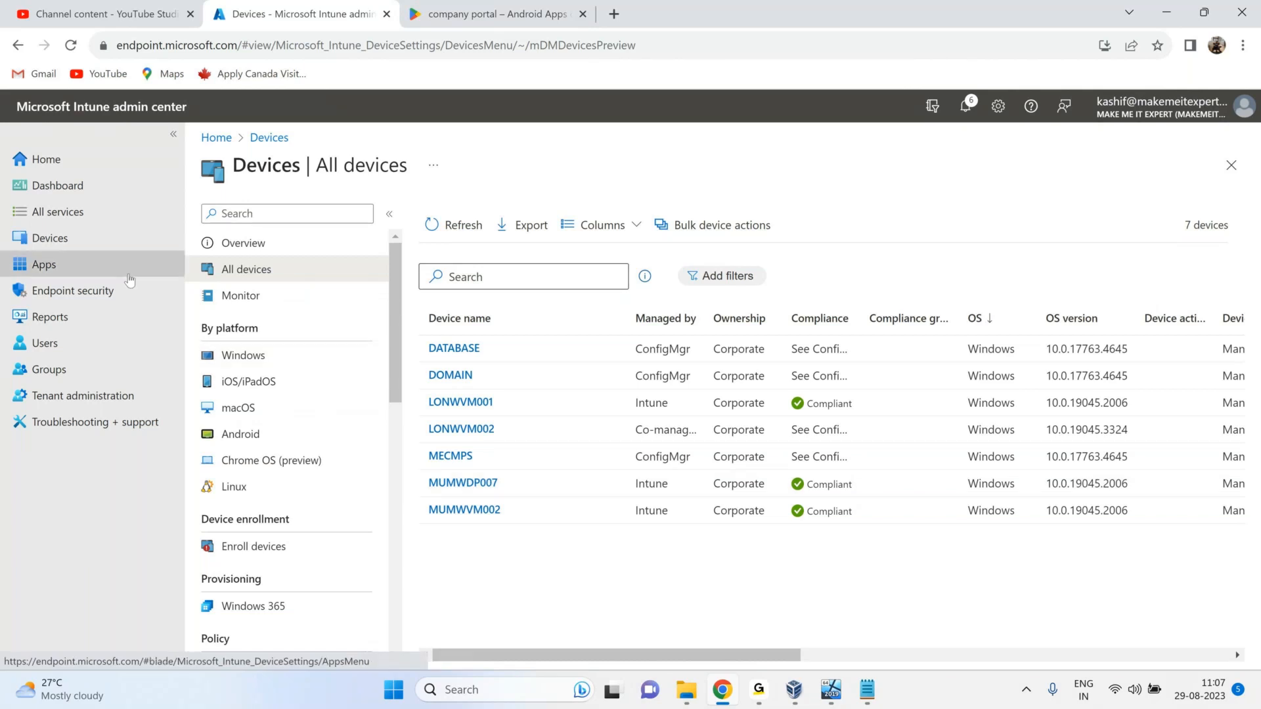
# Review the Windows compliance policies and configuration profiles, then return to the Devices overview.
pyautogui.click(62, 242)
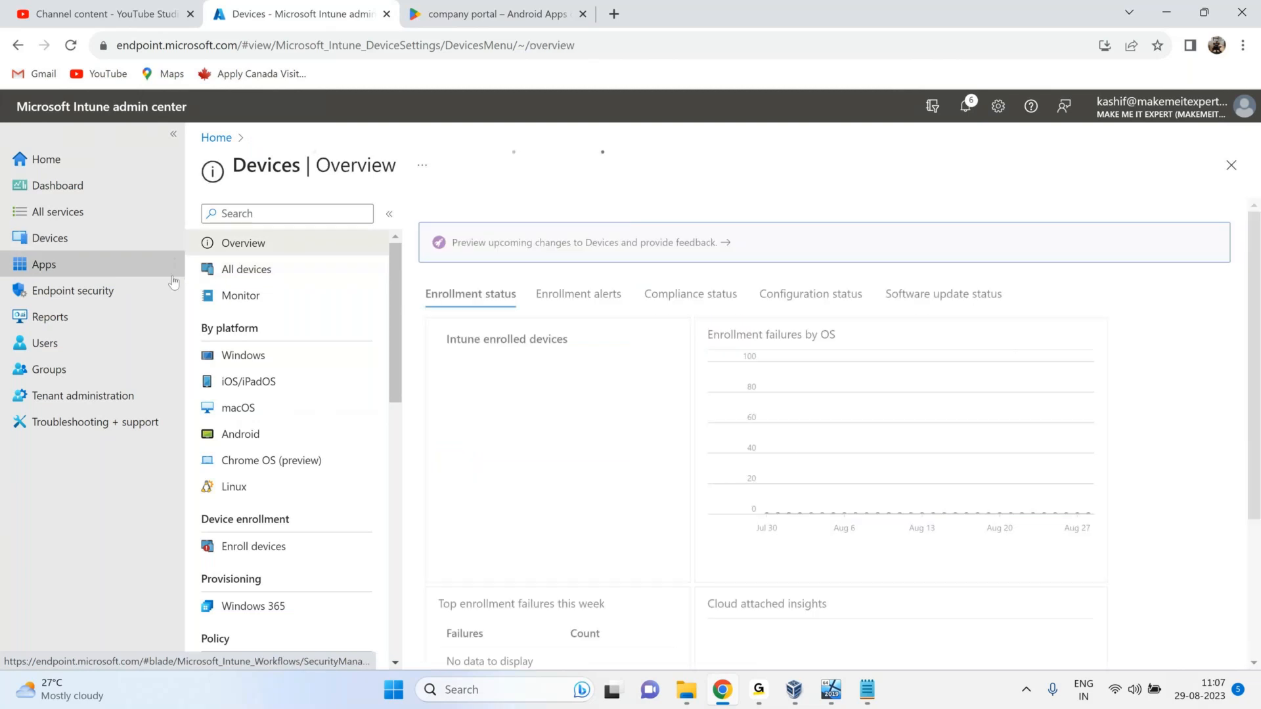
pyautogui.click(243, 356)
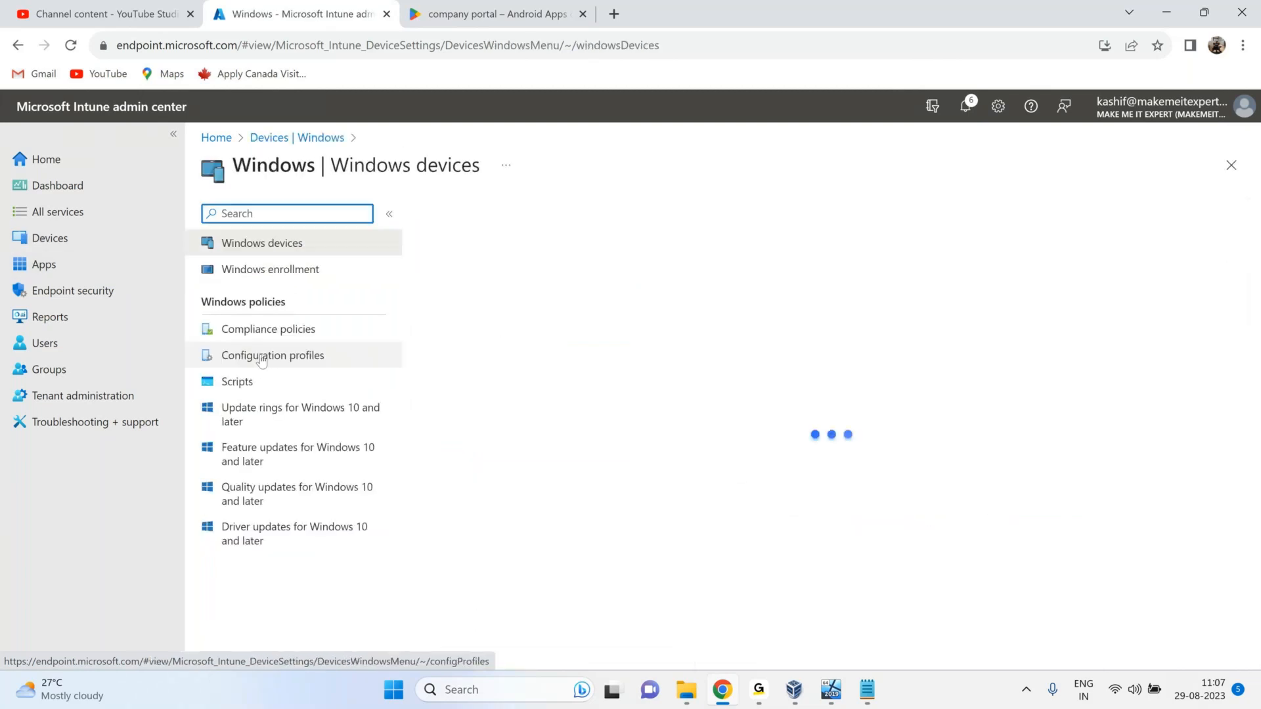
pyautogui.click(324, 334)
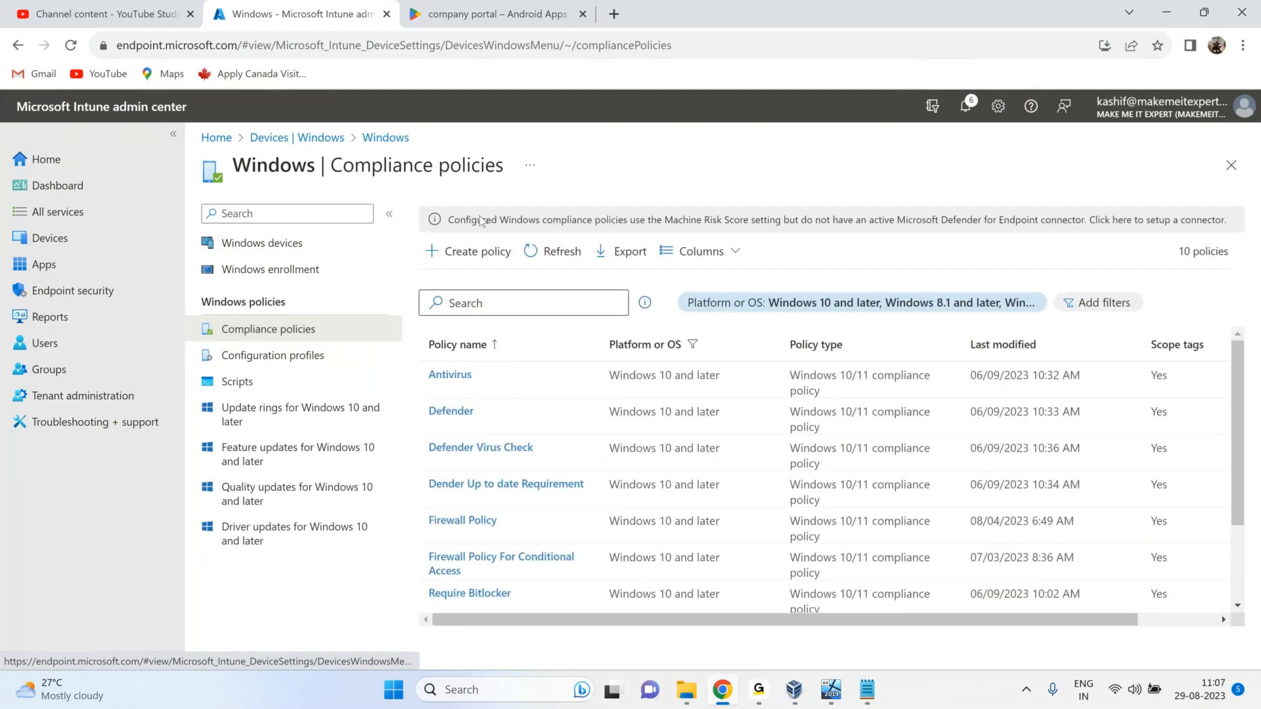
pyautogui.click(241, 370)
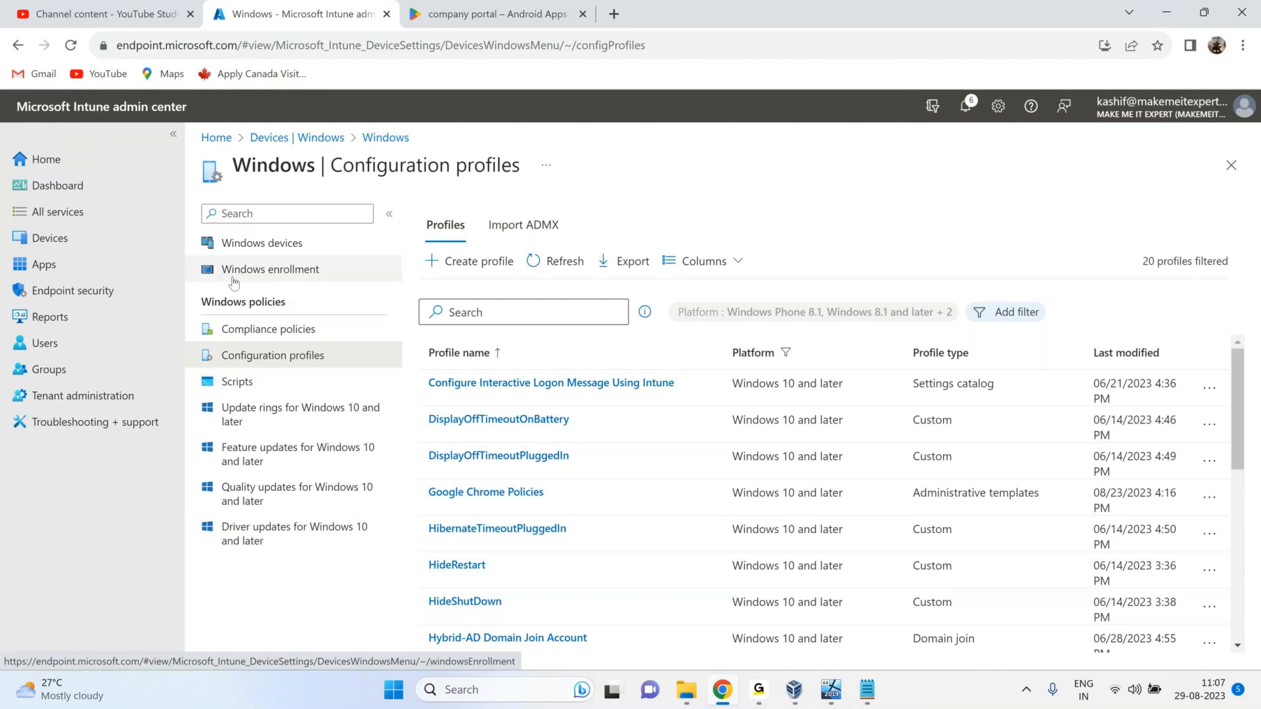
pyautogui.click(43, 246)
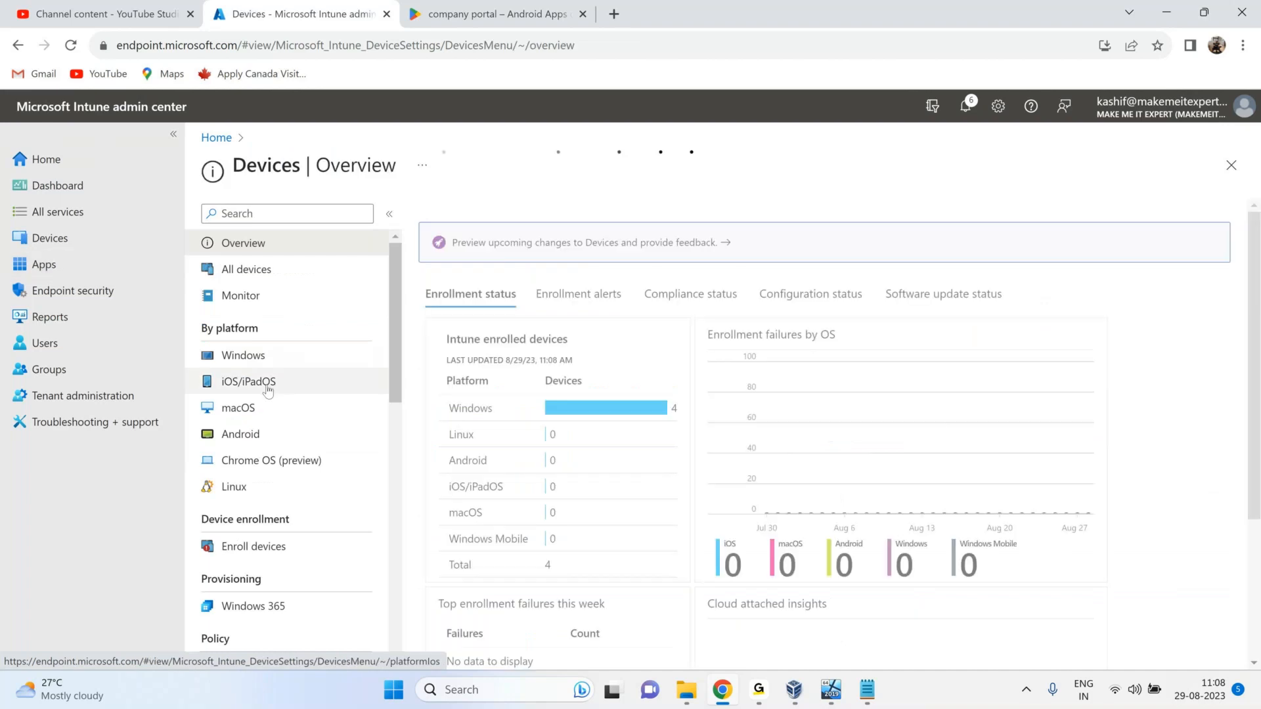
pyautogui.click(259, 437)
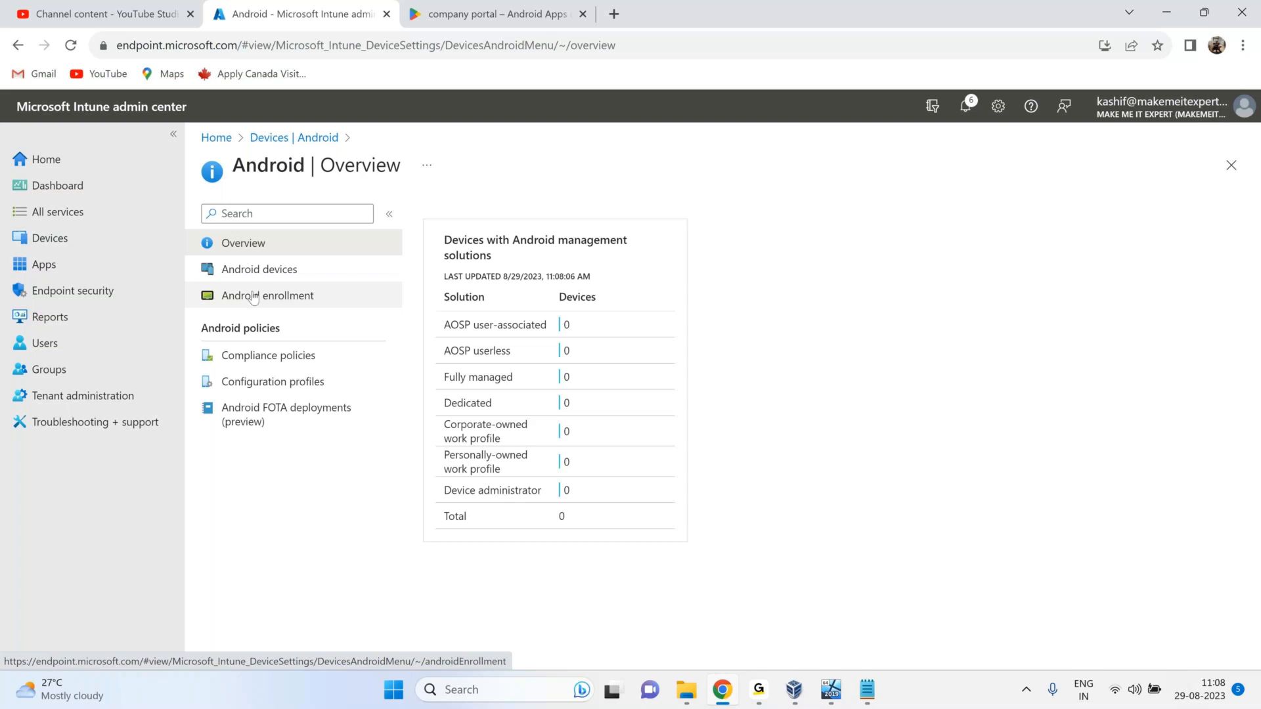
# Check Android compliance policies and the empty configuration profiles list, then start a new profile.
pyautogui.click(268, 356)
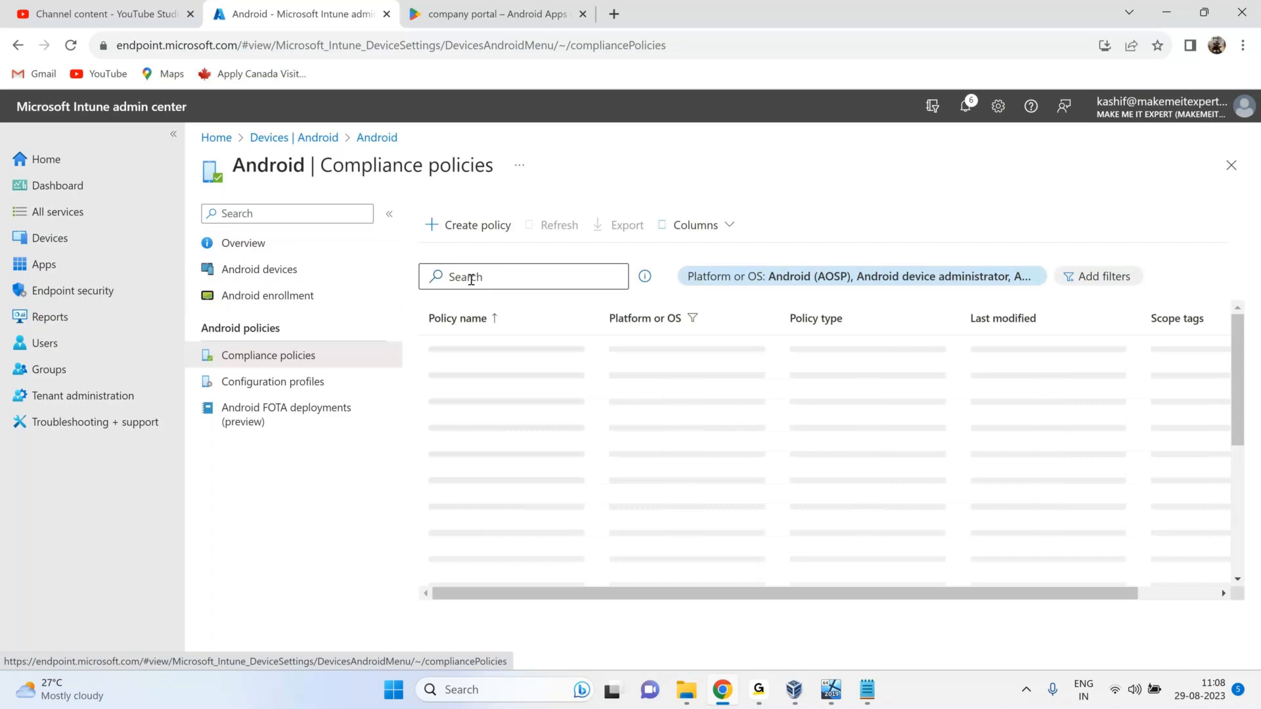
pyautogui.click(240, 381)
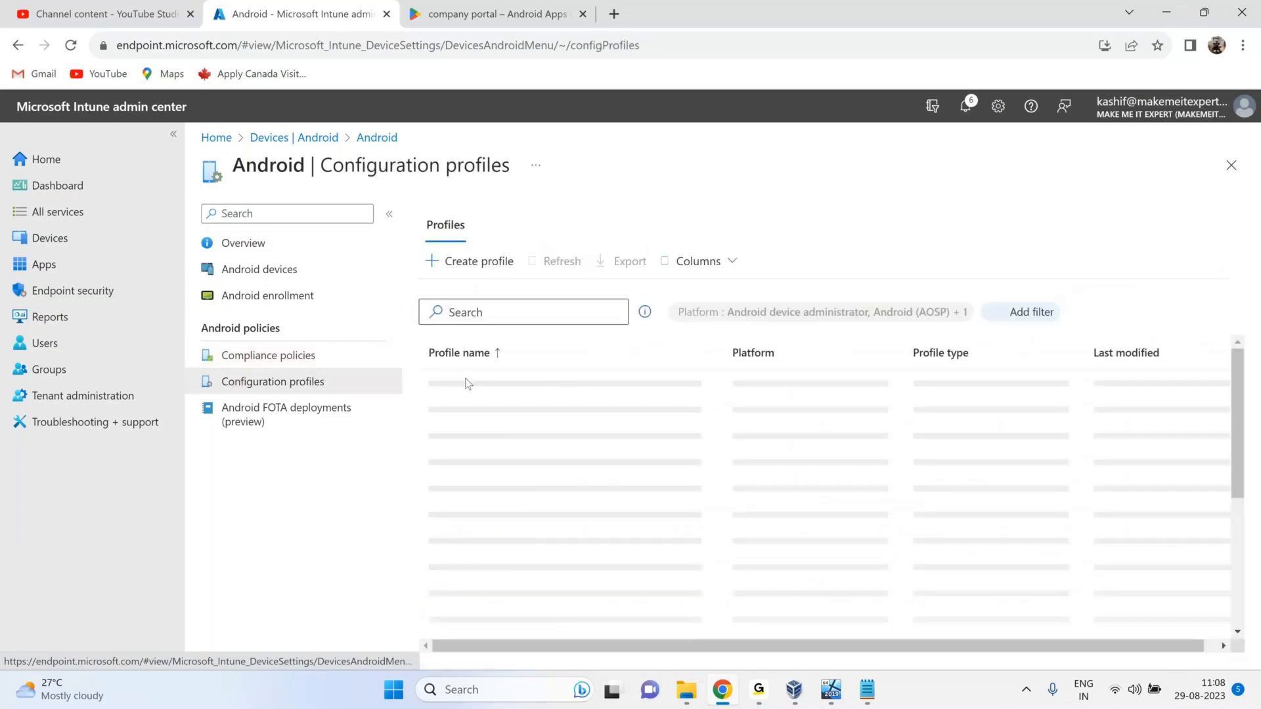
pyautogui.click(470, 269)
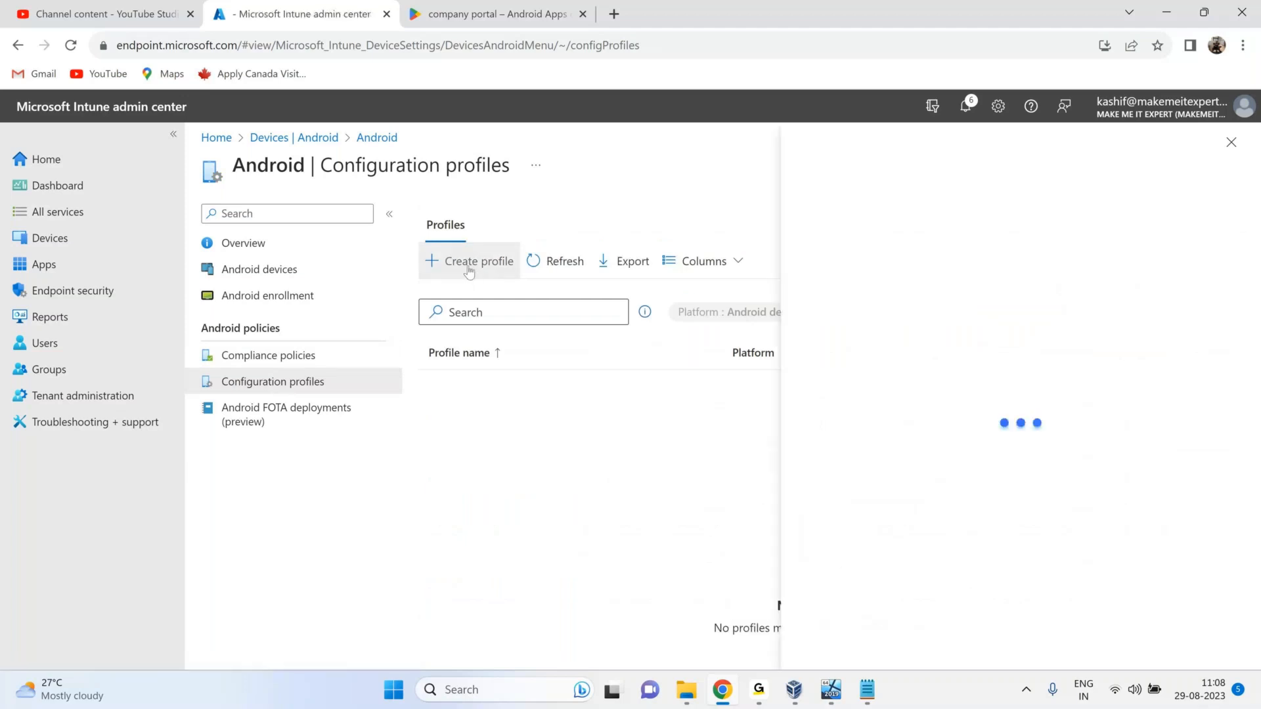
# Create an Android Enterprise fully managed Device restrictions profile named 'Android Device Configuration Profile'.
pyautogui.click(909, 220)
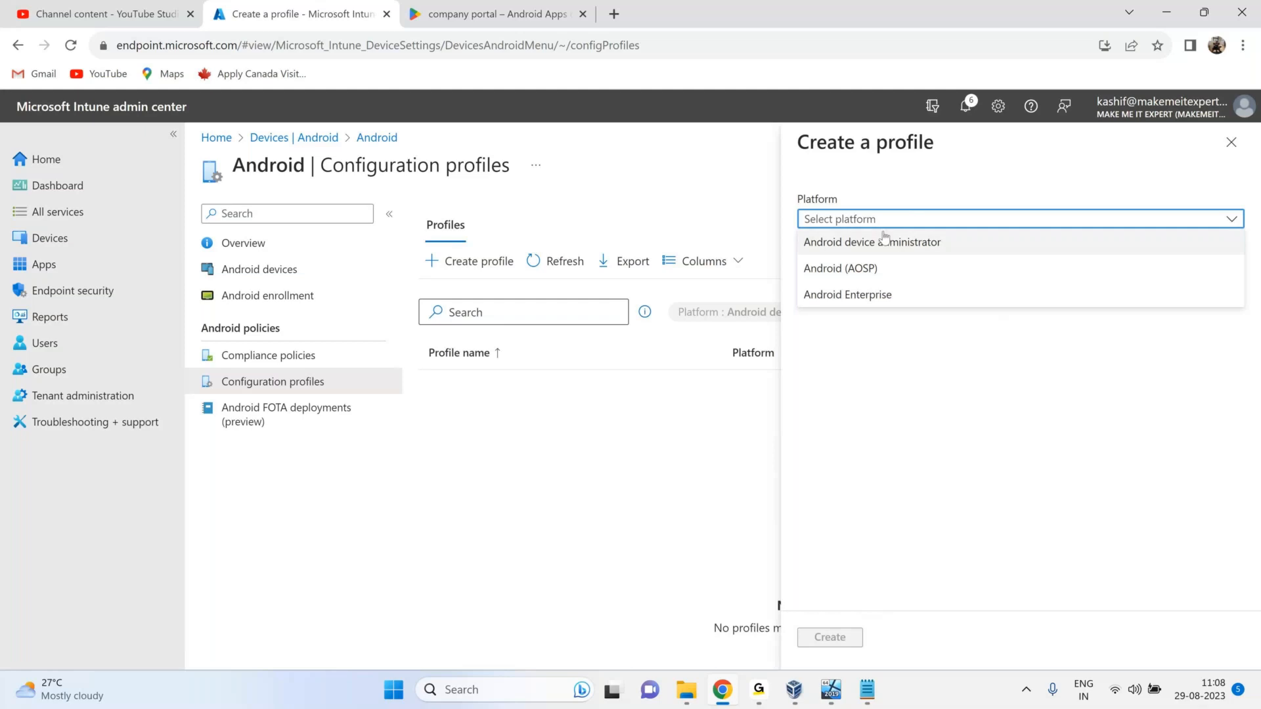
pyautogui.click(841, 295)
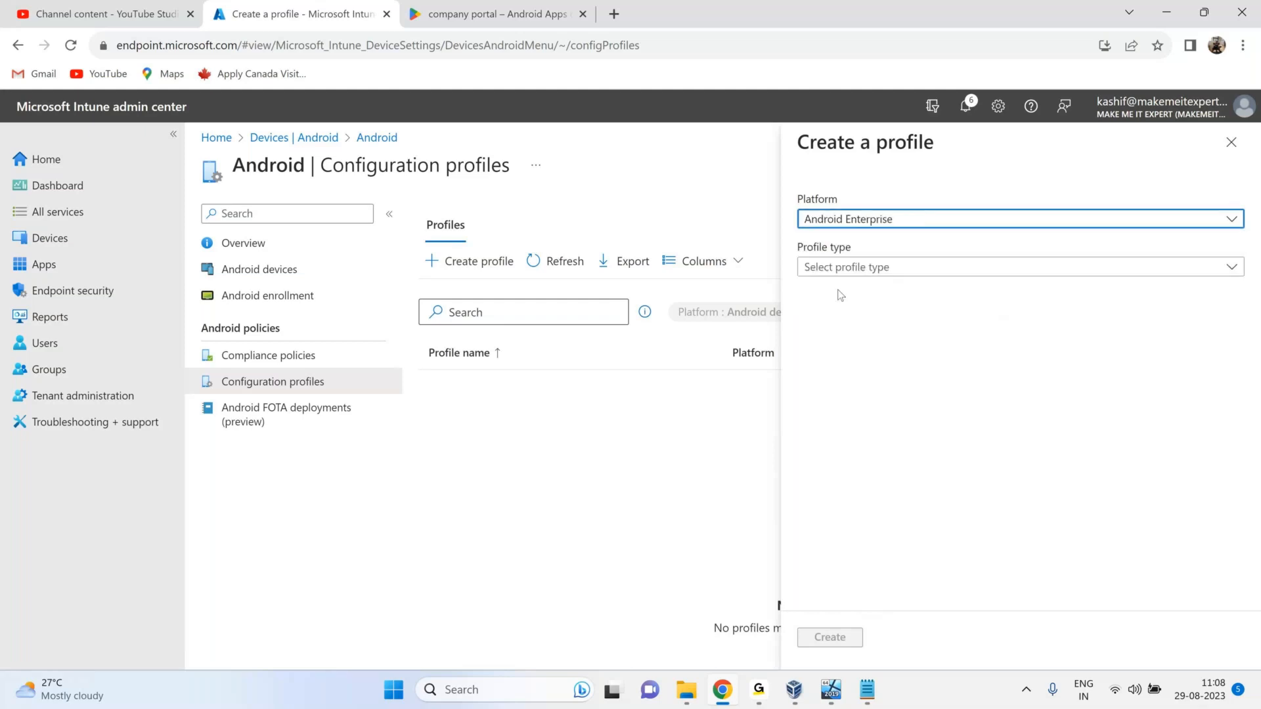
pyautogui.click(841, 267)
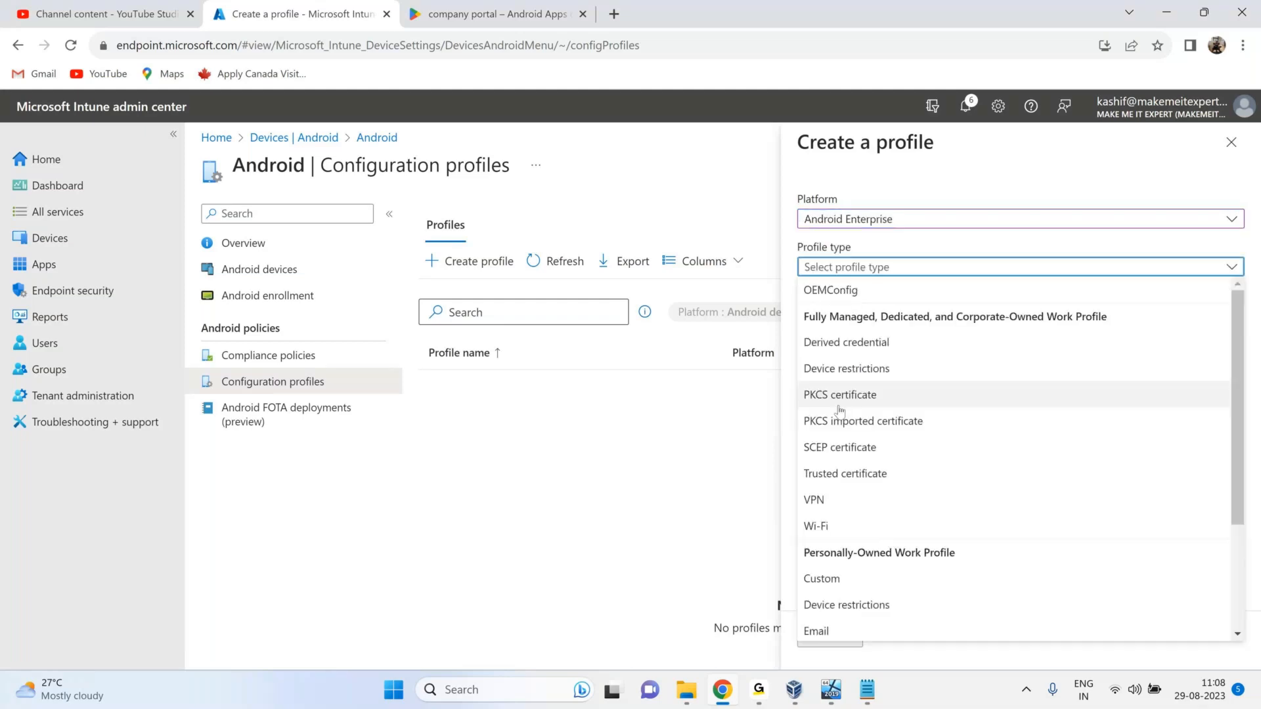
pyautogui.click(844, 368)
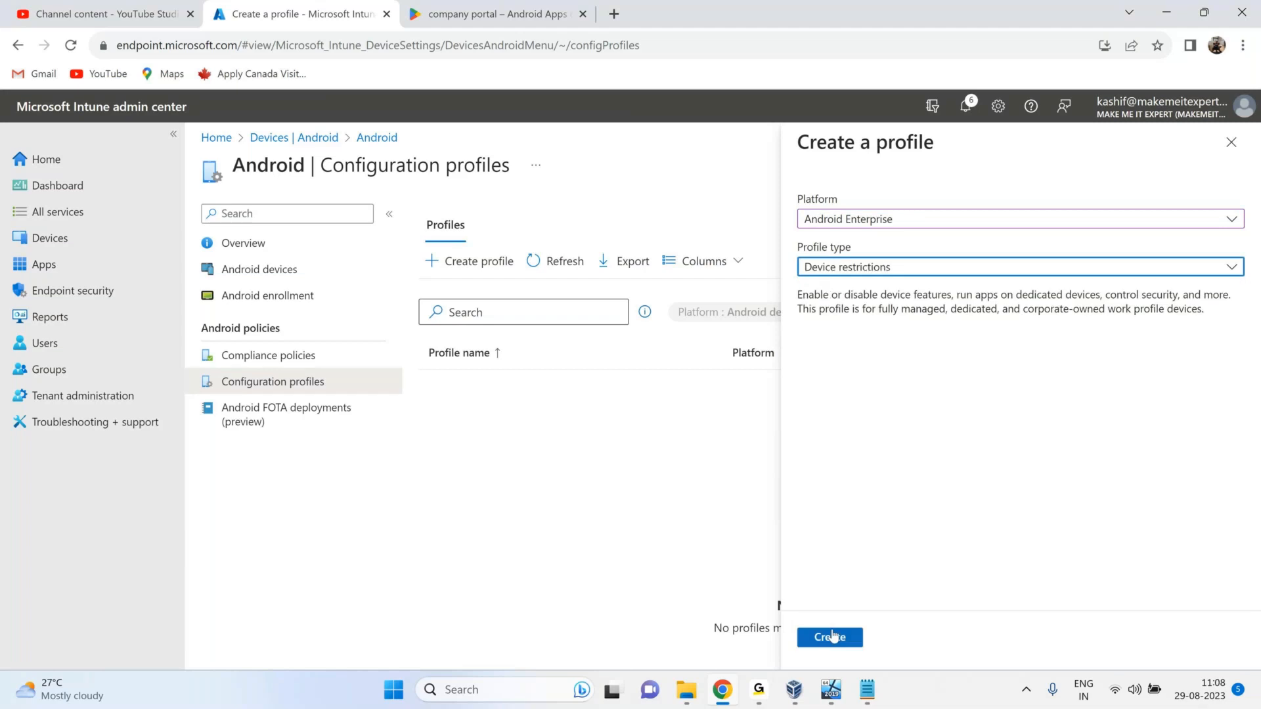
pyautogui.click(833, 636)
pyautogui.click(453, 266)
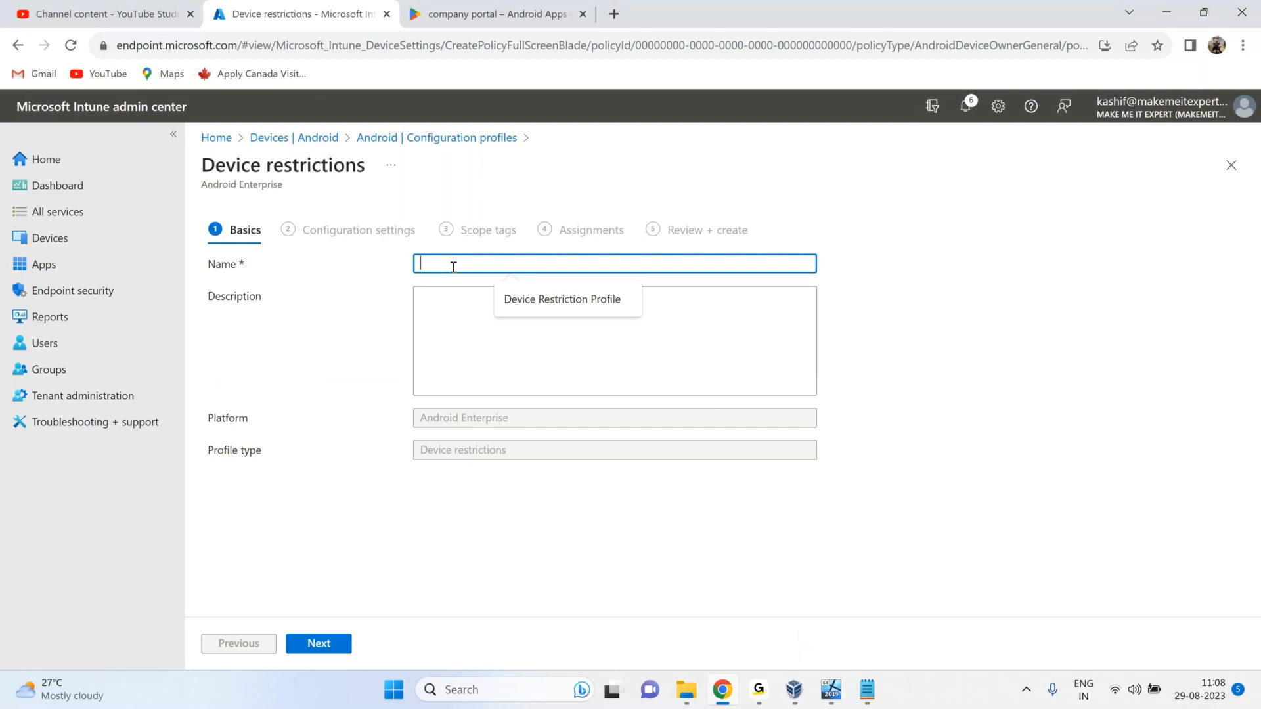
pyautogui.write('Android Device Con')
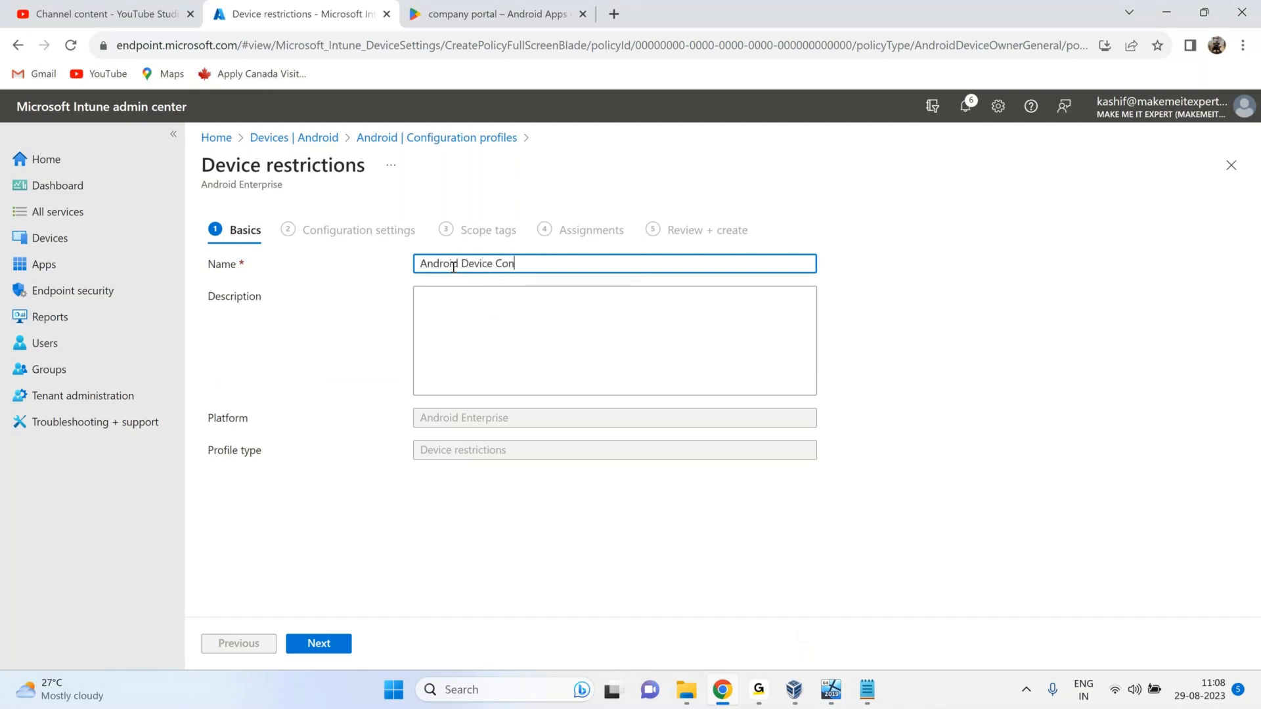
pyautogui.write('figuration Profile')
# Block work-profile camera and screen capture, and set the default permission policy to Prompt.
pyautogui.click(320, 649)
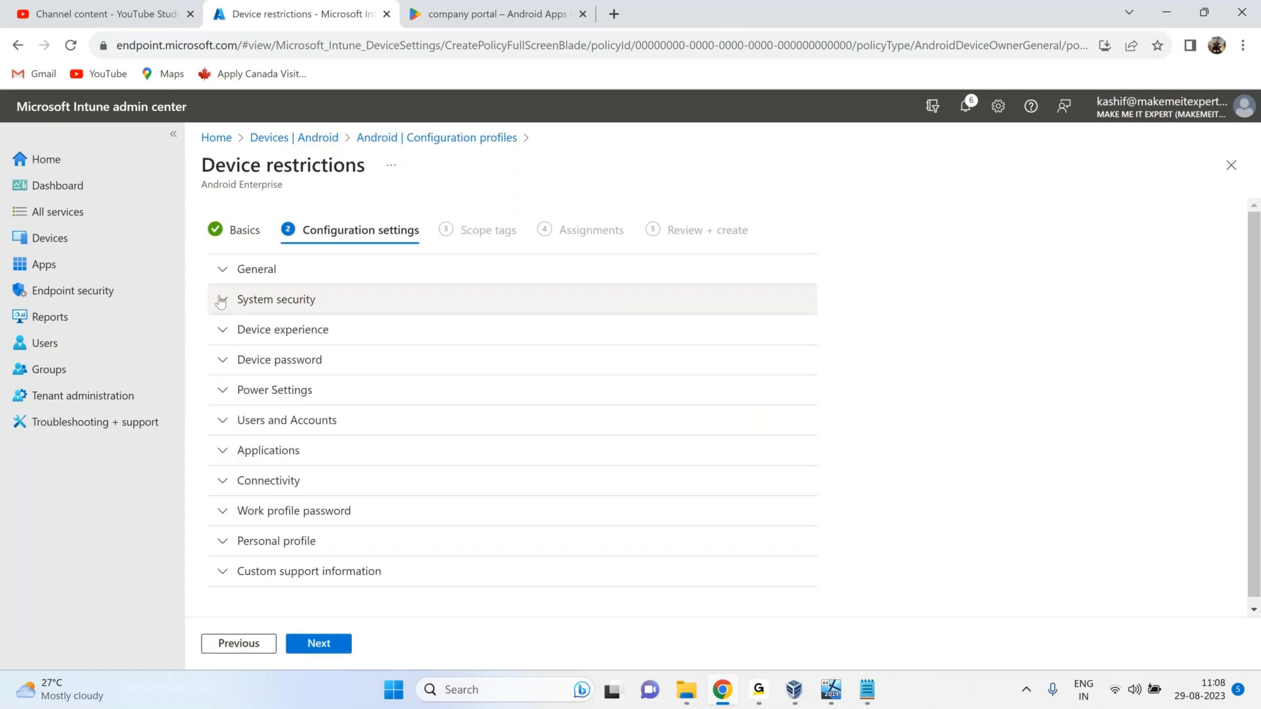
pyautogui.scroll(-1, 291, 395)
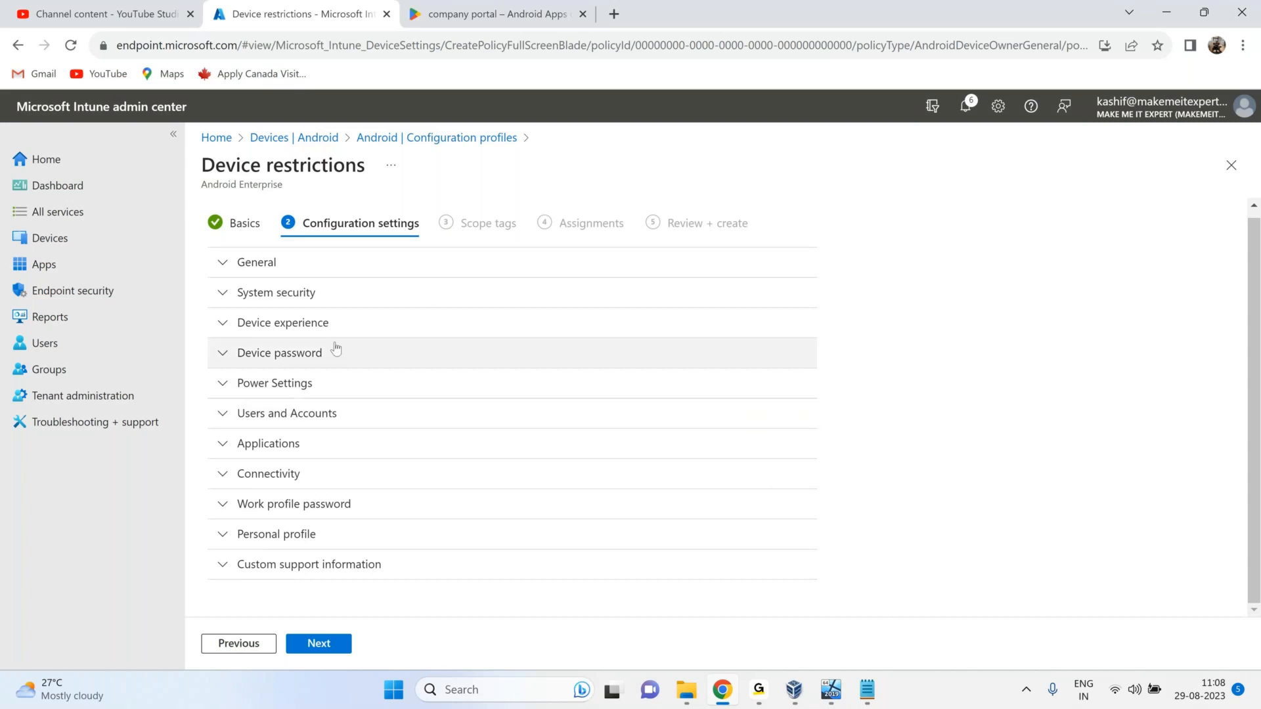
pyautogui.click(222, 263)
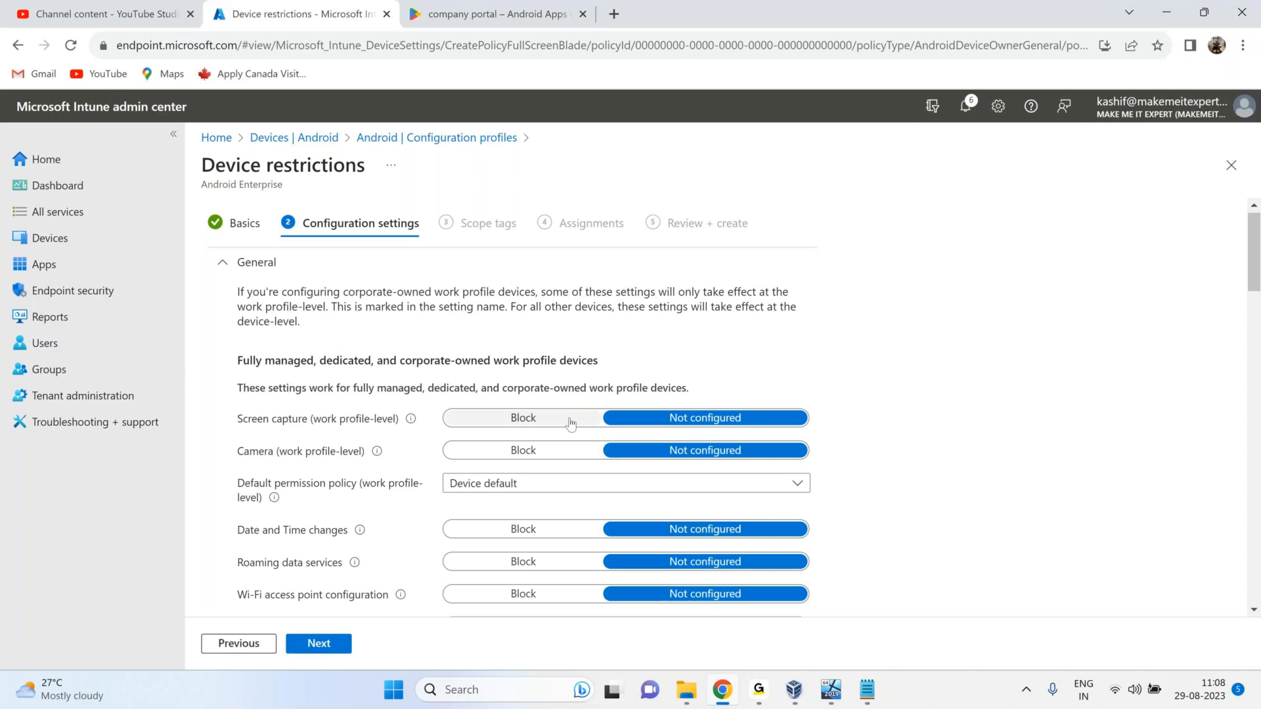
pyautogui.click(579, 451)
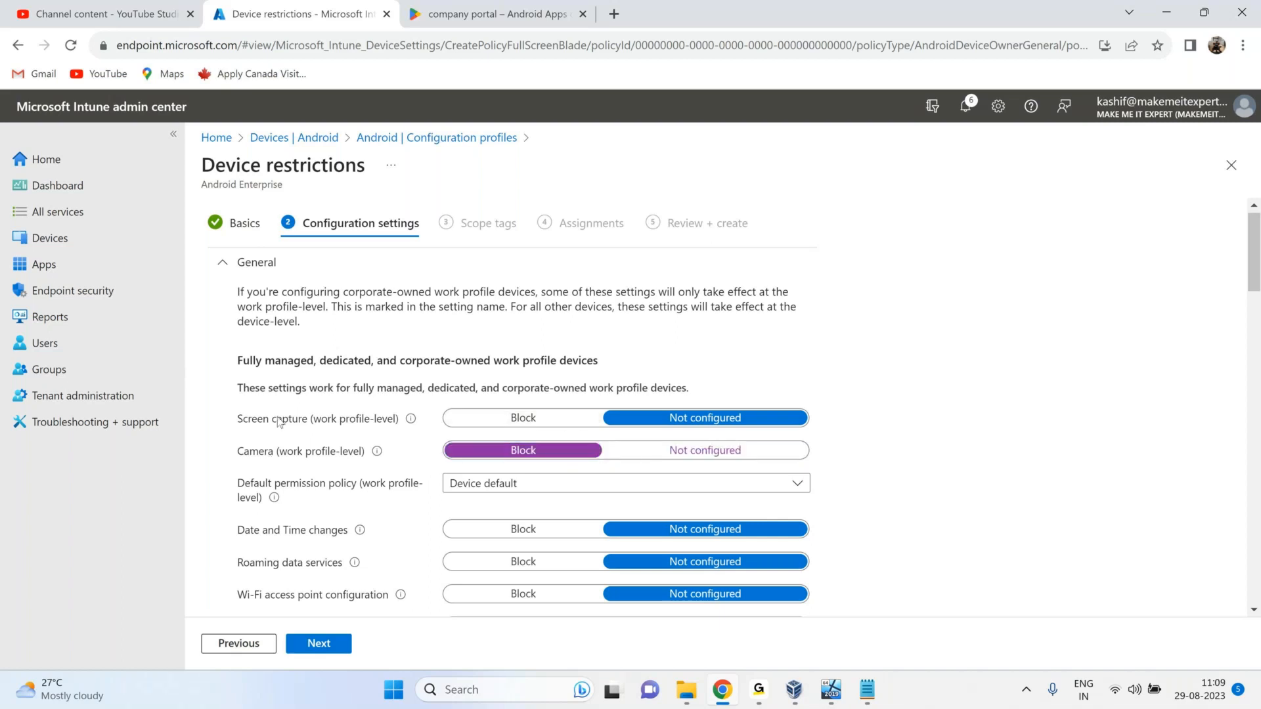
pyautogui.click(473, 418)
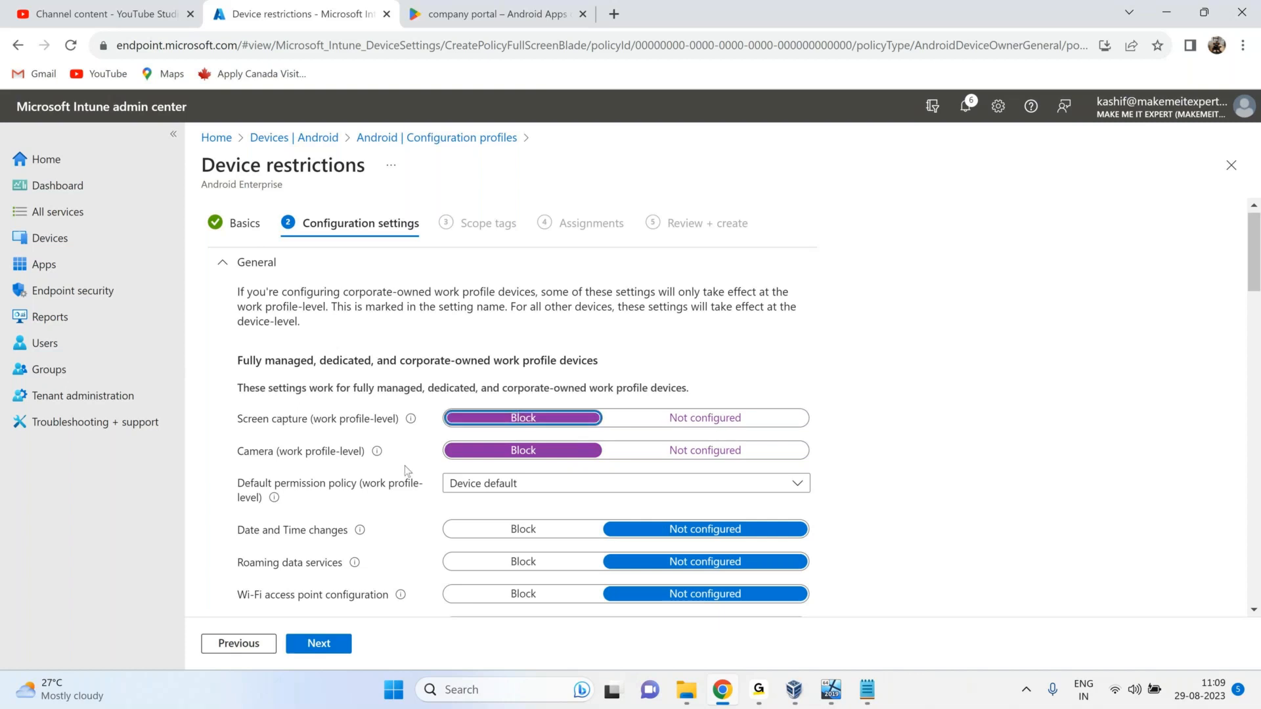
pyautogui.click(460, 484)
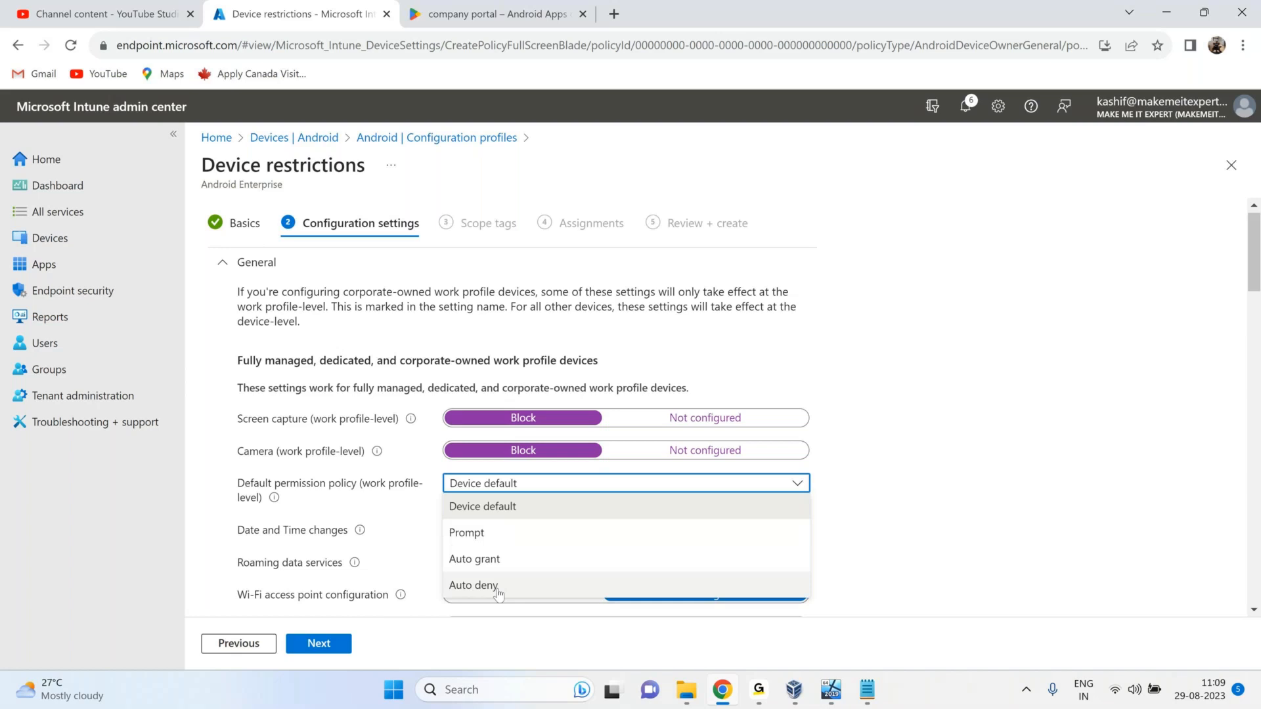
pyautogui.click(314, 487)
pyautogui.click(522, 484)
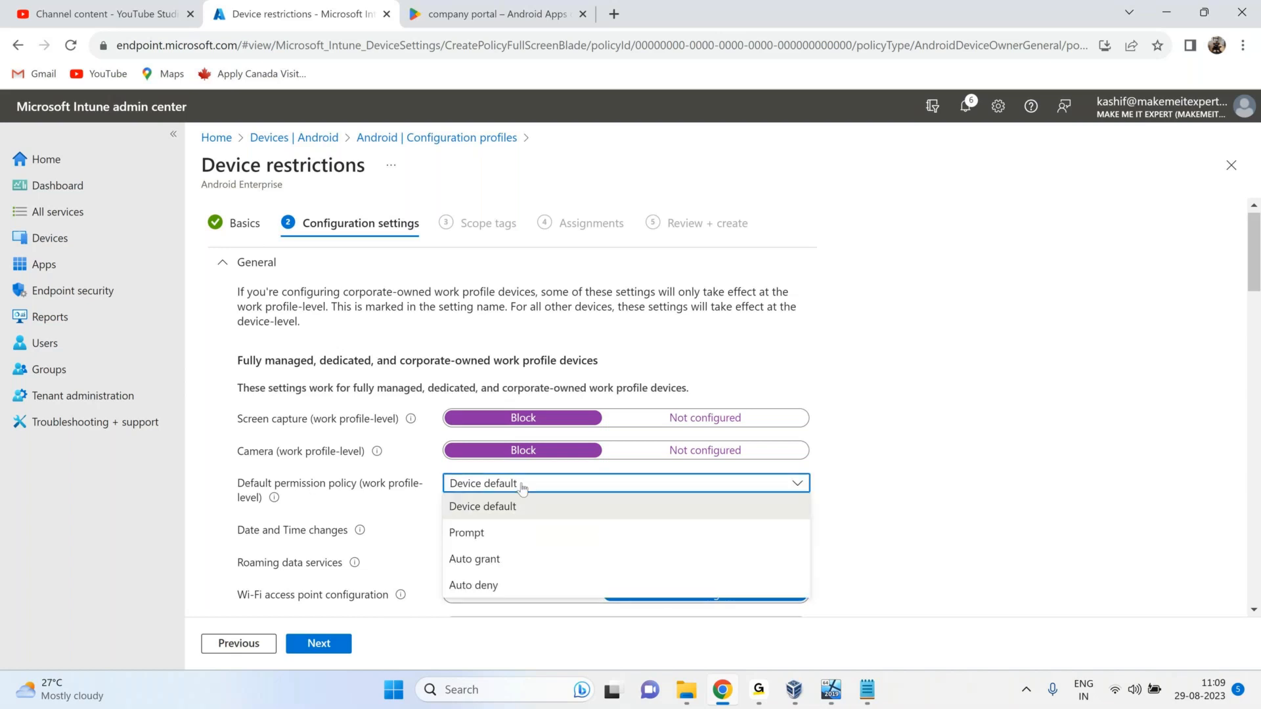
pyautogui.click(467, 532)
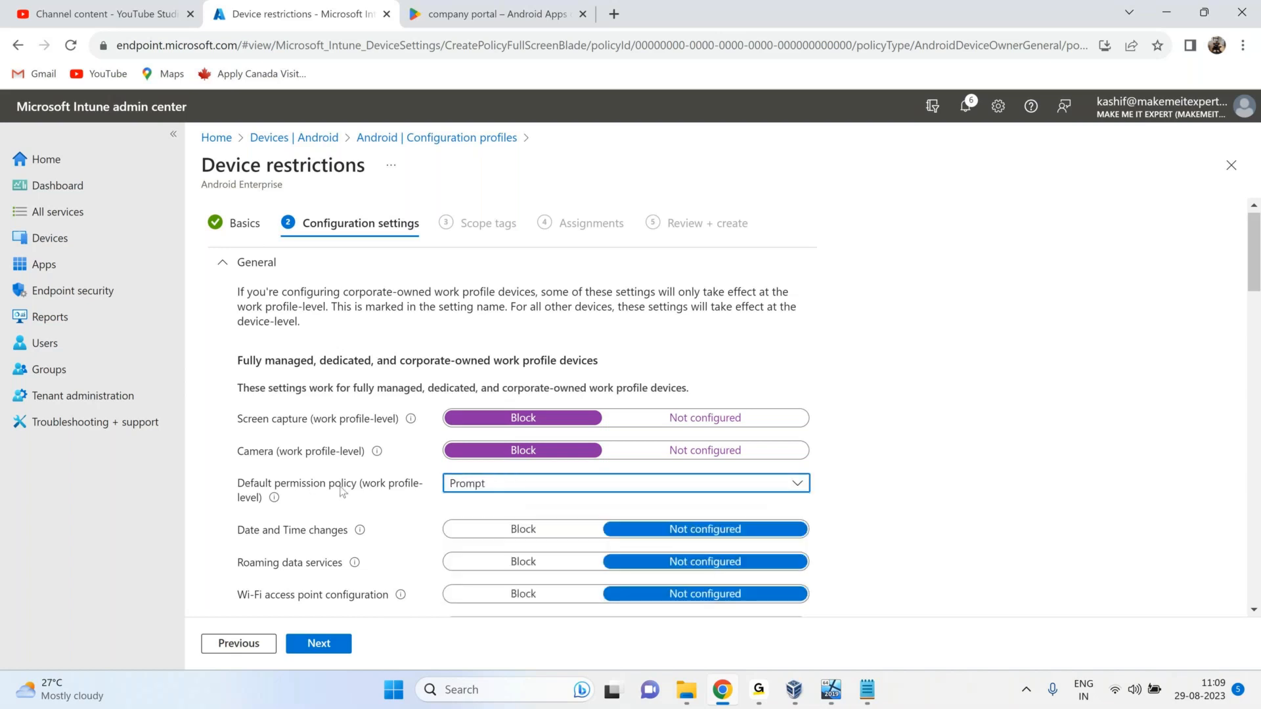
# Block date and time changes, Wi-Fi access point configuration, Bluetooth configuration and USB file transfer.
pyautogui.scroll(-2, 340, 491)
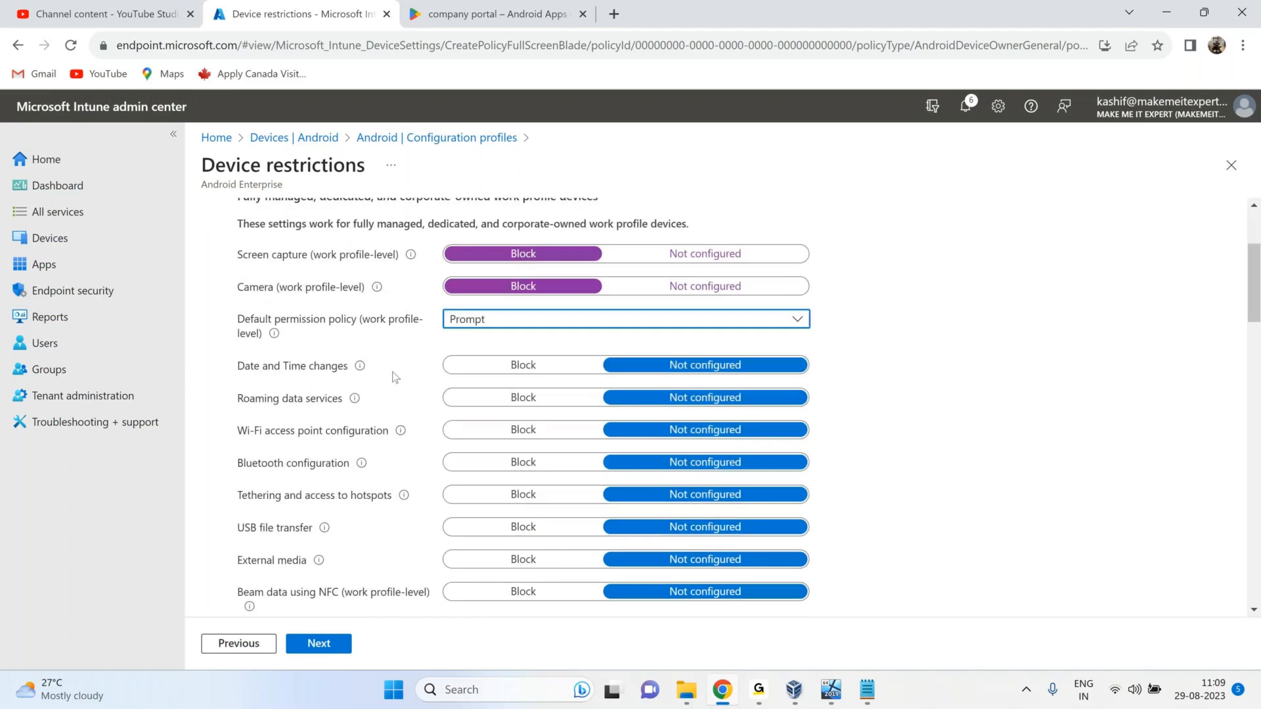
pyautogui.click(531, 369)
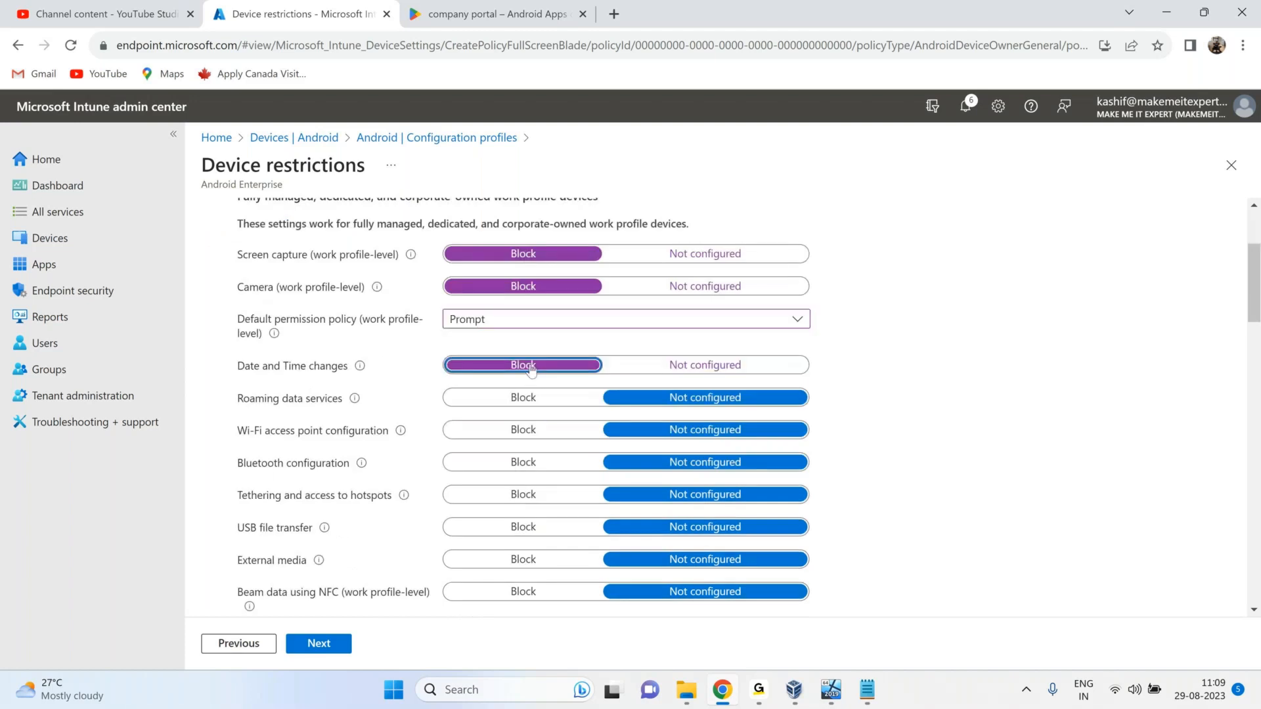
pyautogui.moveTo(275, 432); pyautogui.dragTo(349, 431)
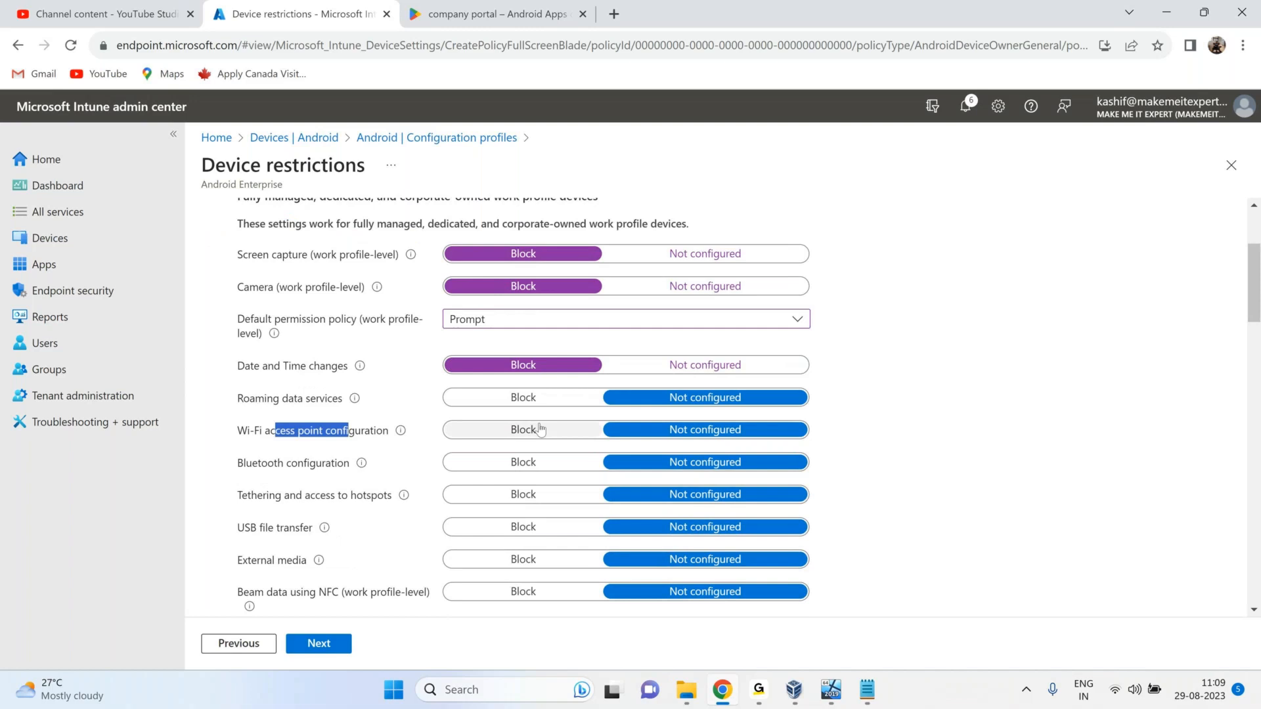
pyautogui.click(540, 429)
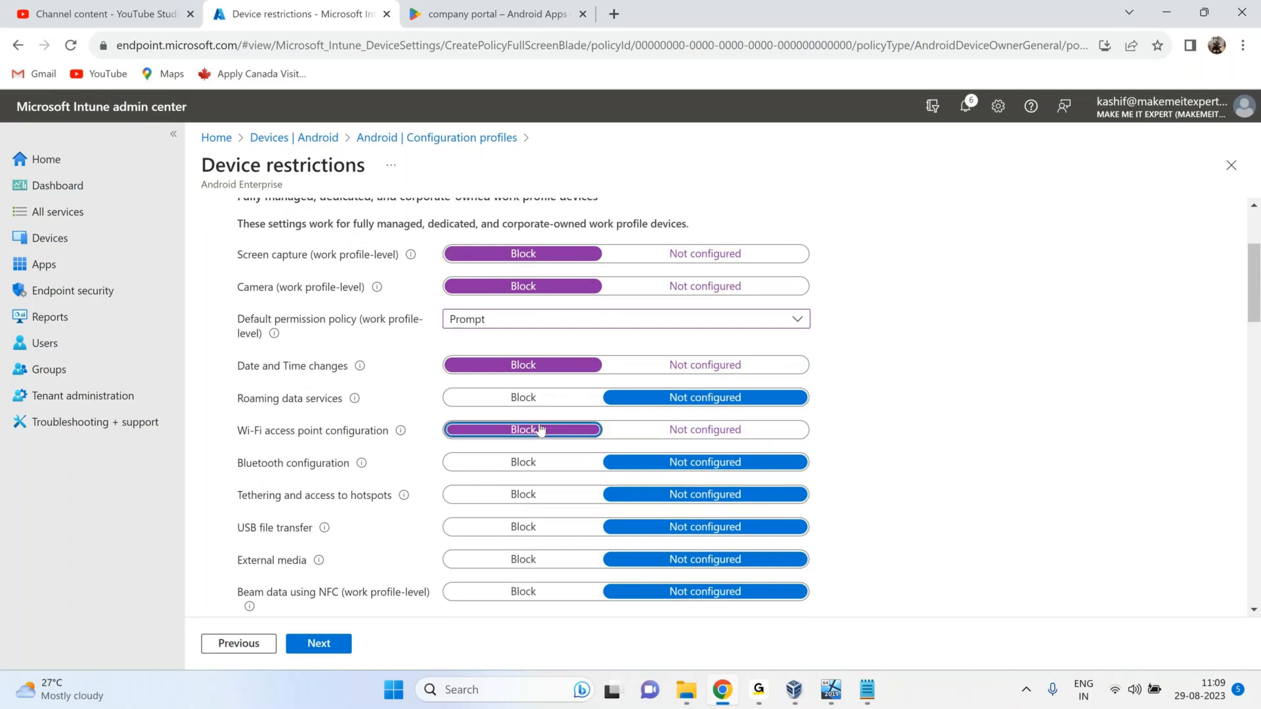
pyautogui.click(526, 464)
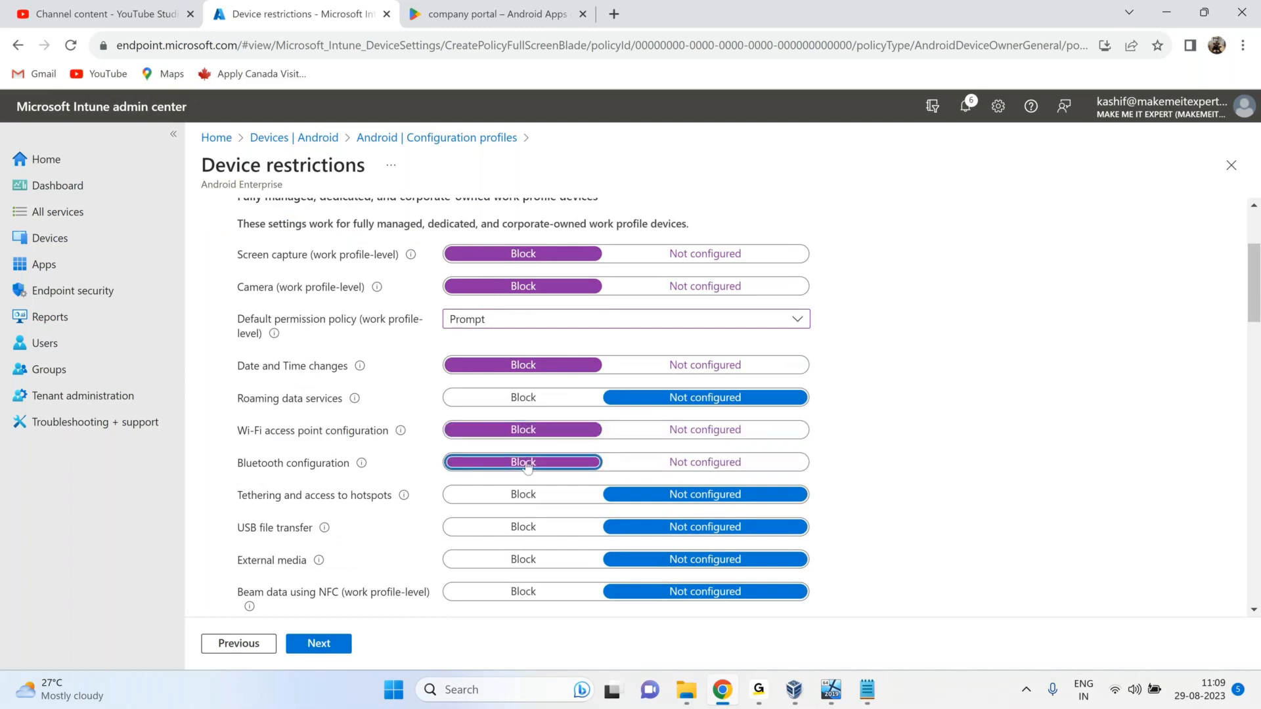
pyautogui.click(521, 530)
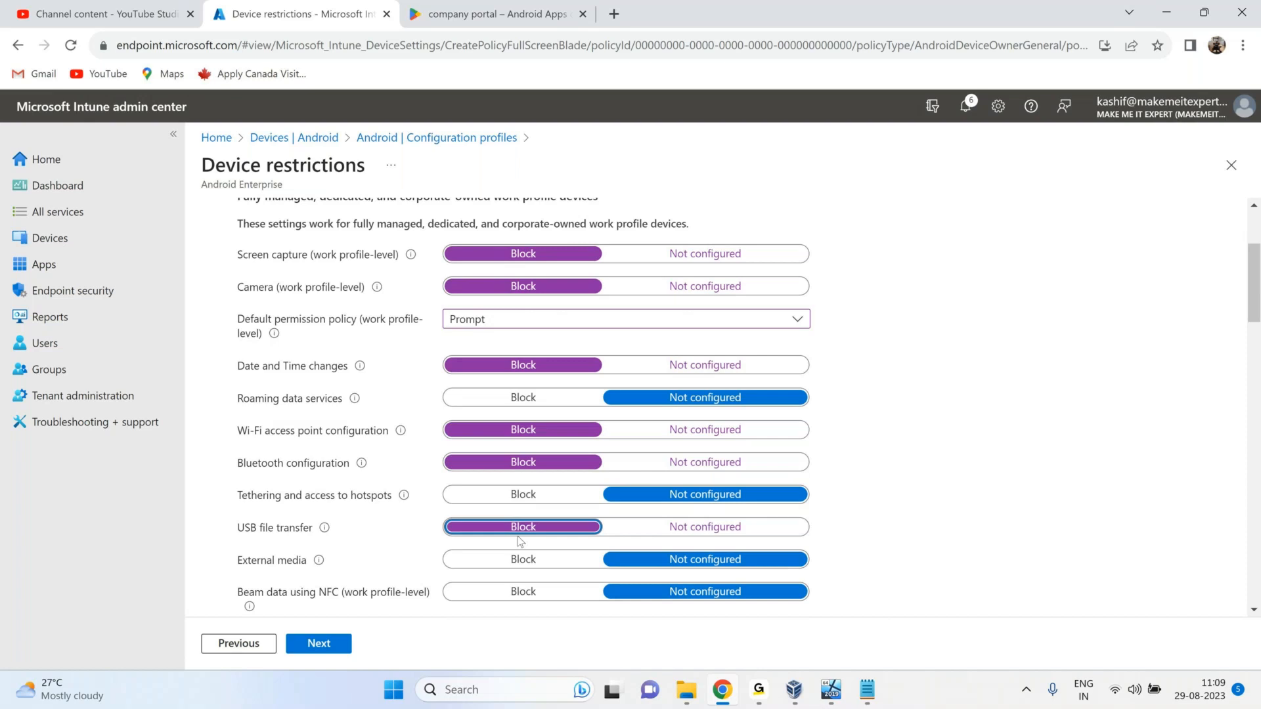
# Search further down the settings and block Wi-Fi setting changes.
pyautogui.scroll(-1, 520, 542)
pyautogui.scroll(-2, 513, 454)
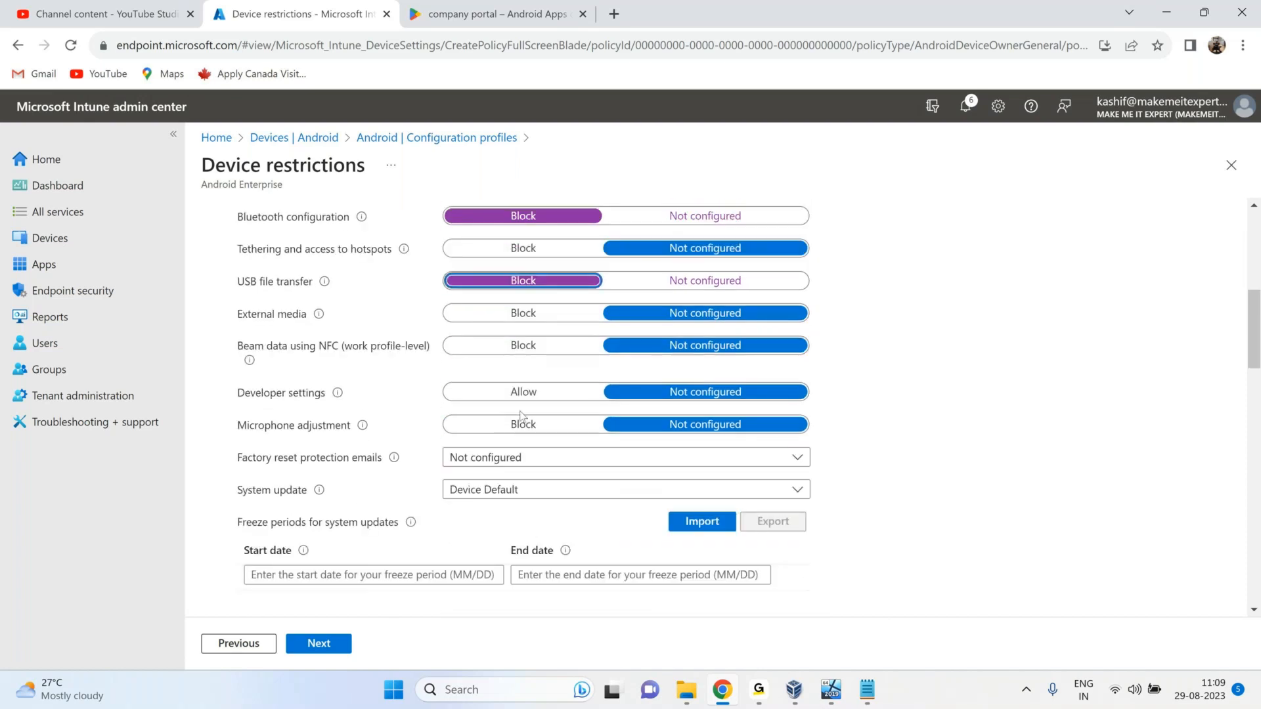
pyautogui.scroll(1, 521, 416)
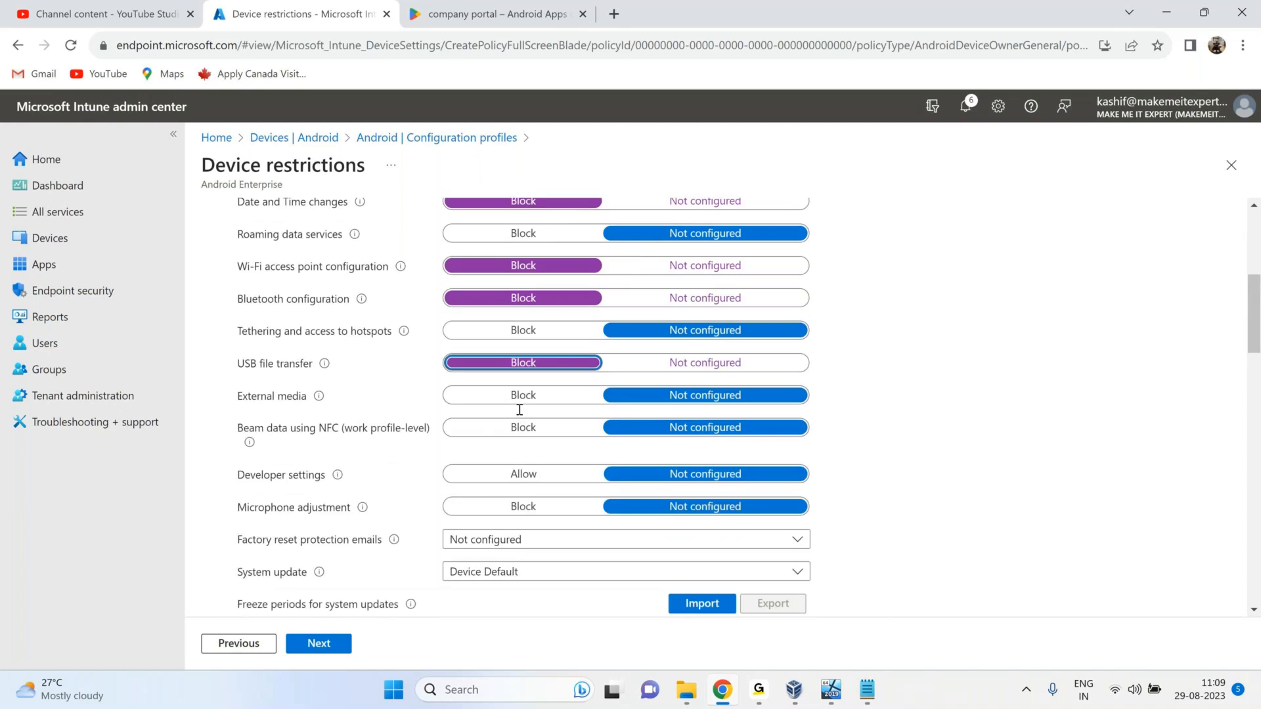
pyautogui.scroll(-5, 520, 410)
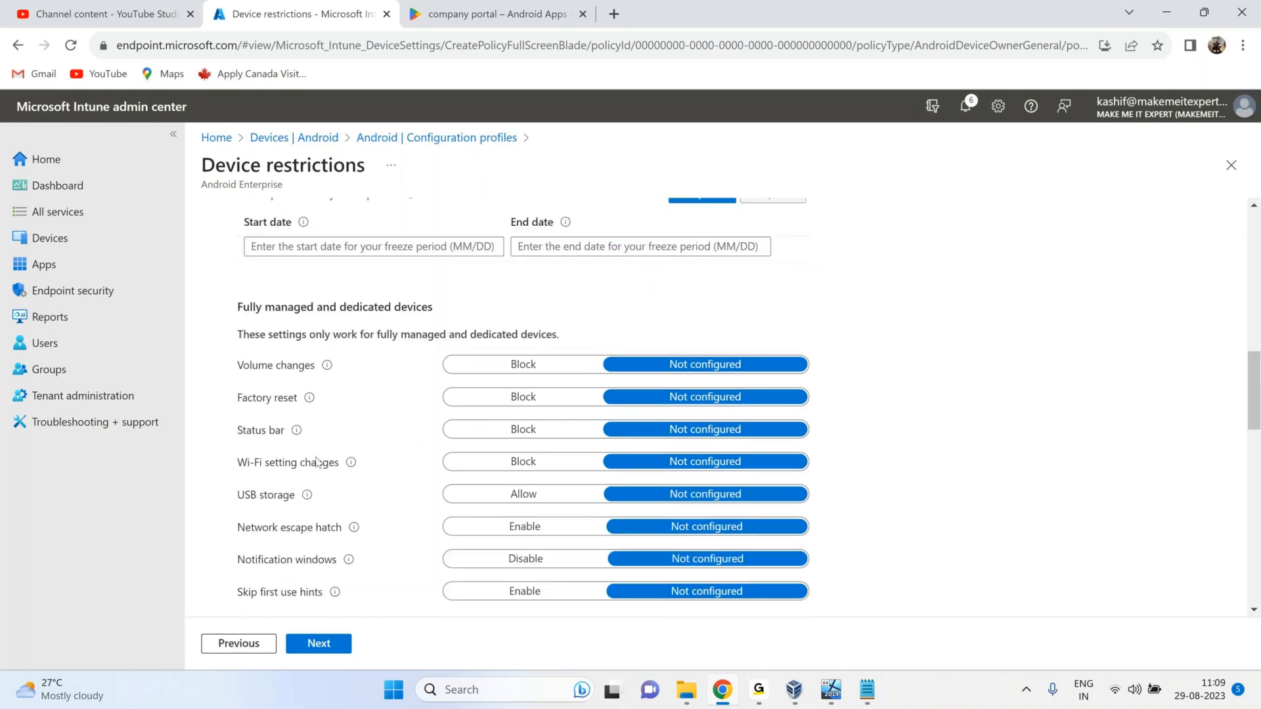
pyautogui.scroll(-2, 317, 461)
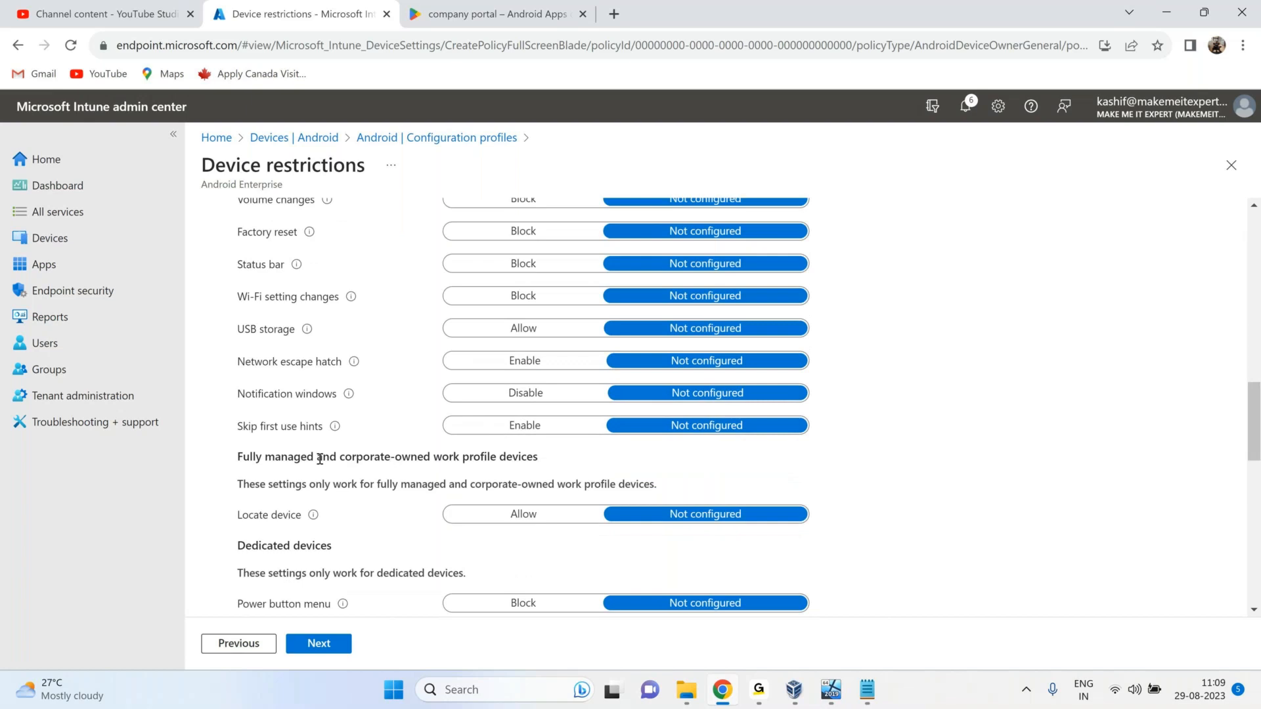
pyautogui.scroll(-10, 887, 450)
pyautogui.scroll(8, 887, 451)
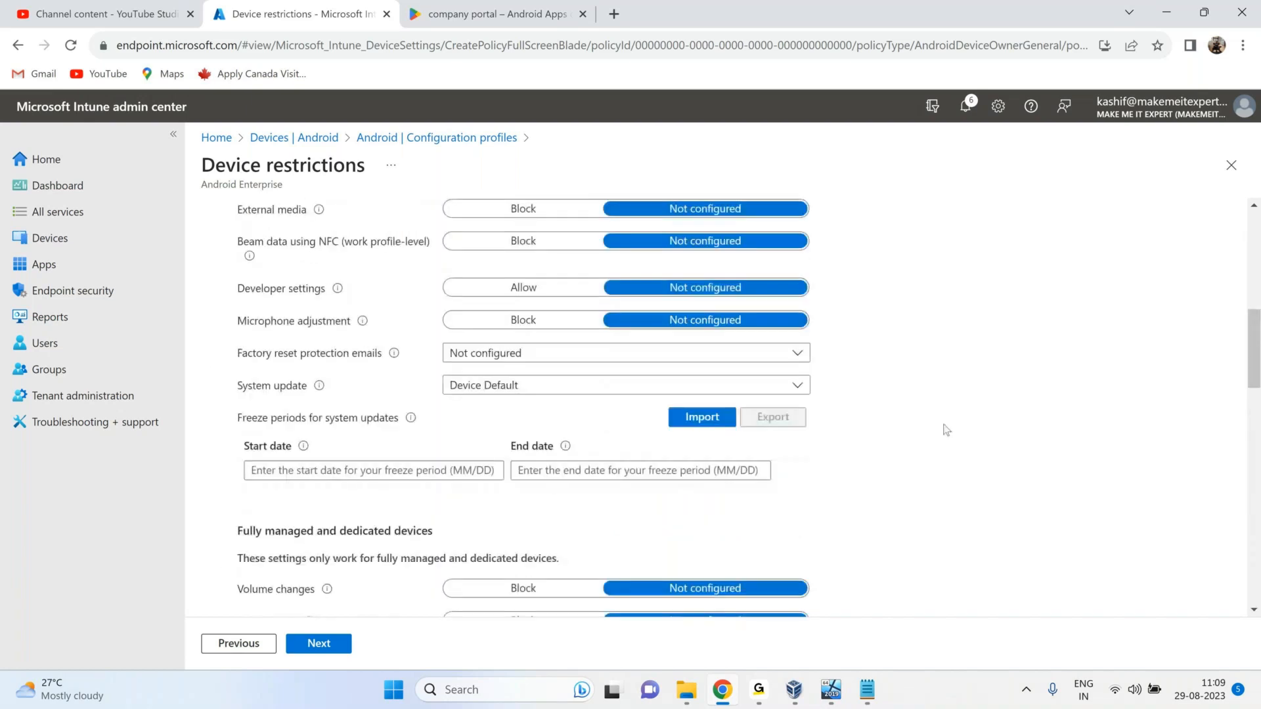
pyautogui.hotkey('ctrl', 'f')
pyautogui.write('yo')
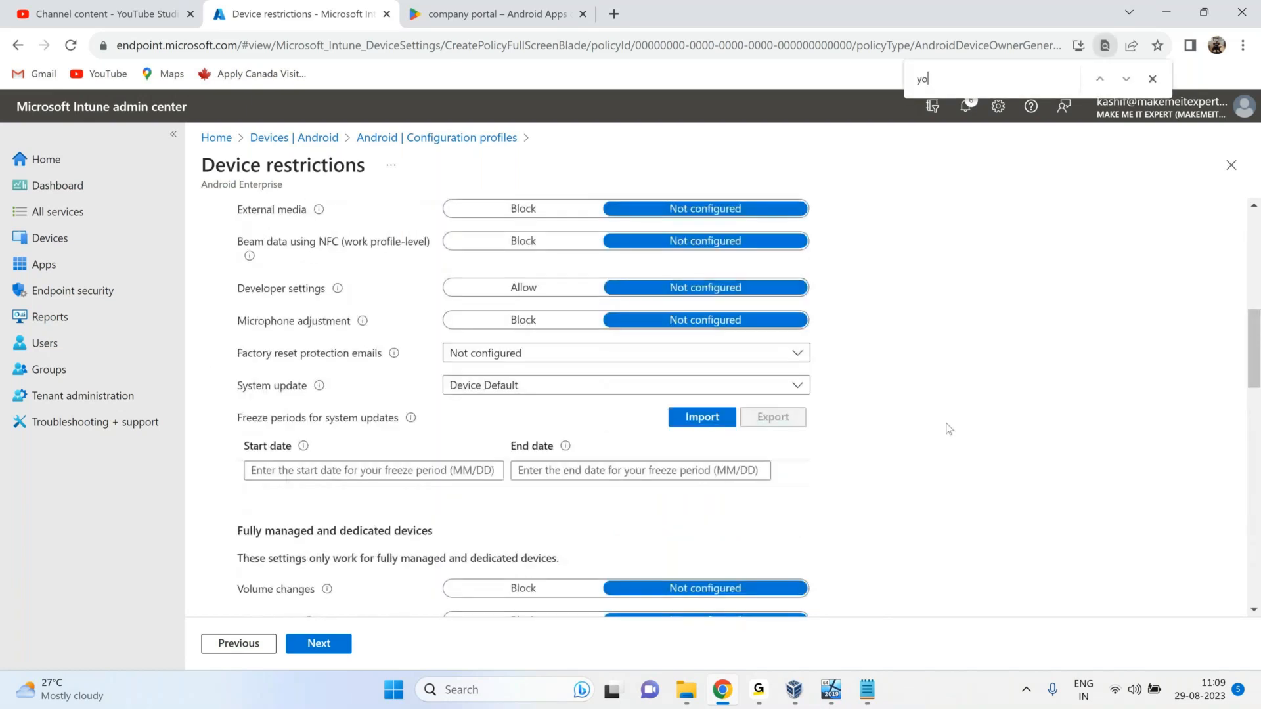
pyautogui.write('u')
pyautogui.press('BackSpace')
pyautogui.press('BackSpace')
pyautogui.press('BackSpace')
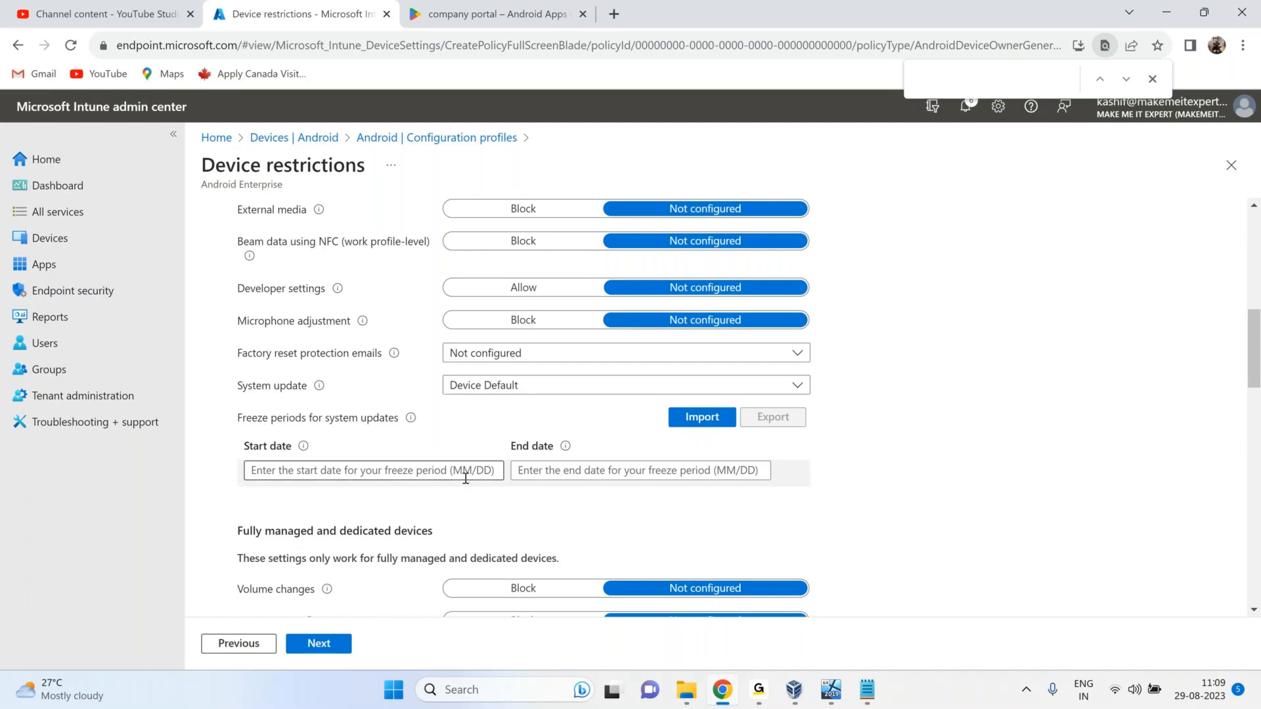
pyautogui.scroll(-5, 466, 478)
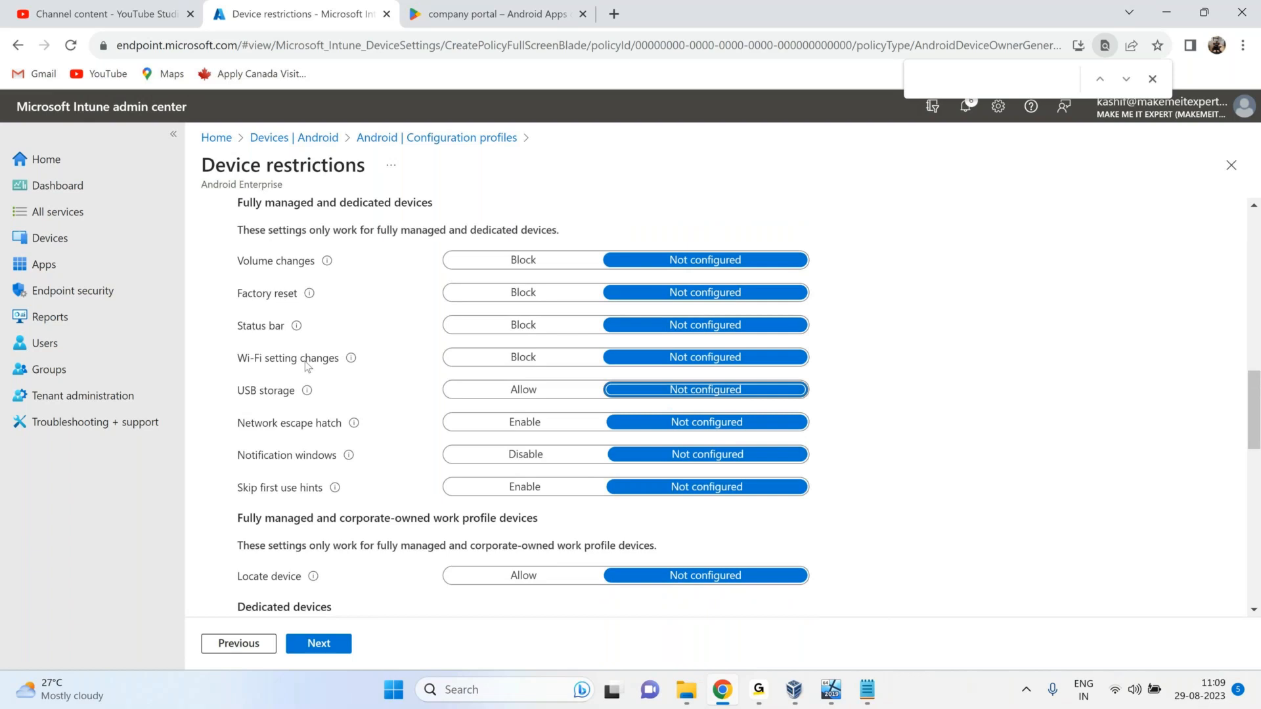
pyautogui.click(523, 357)
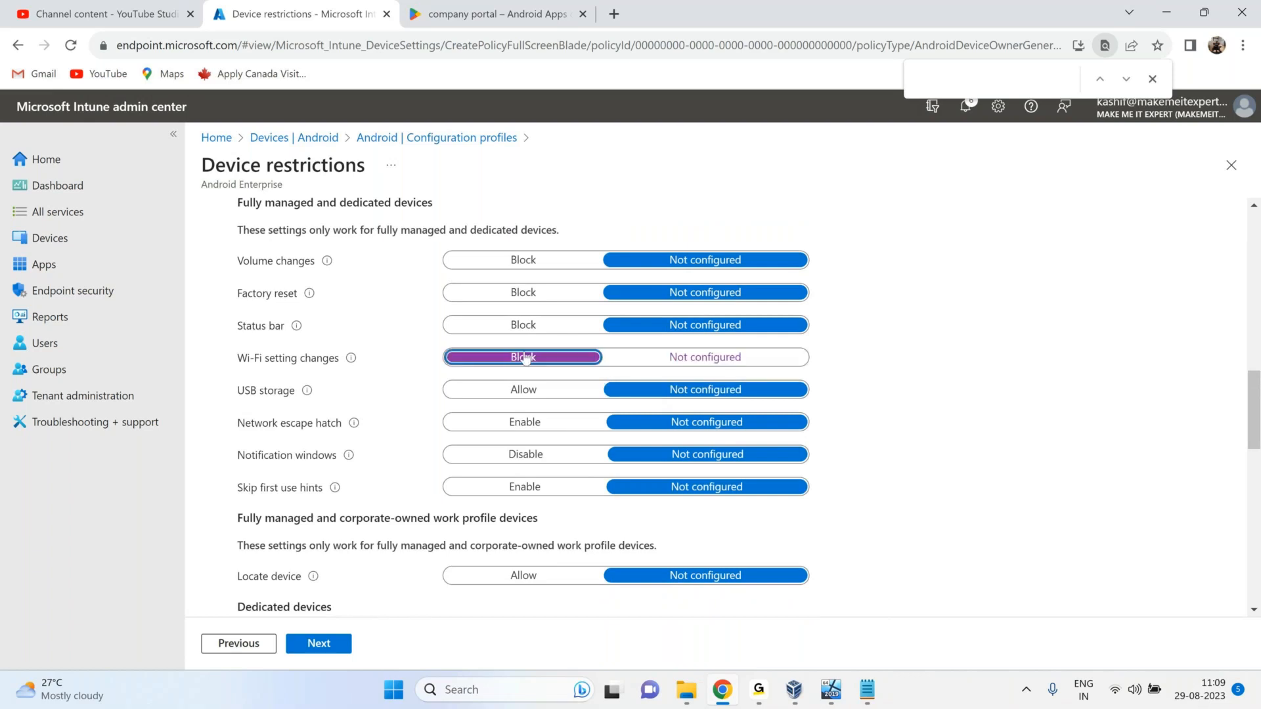
# Disable notification windows, allow locate device, and allow copy-paste between work and personal profiles.
pyautogui.scroll(-4, 501, 511)
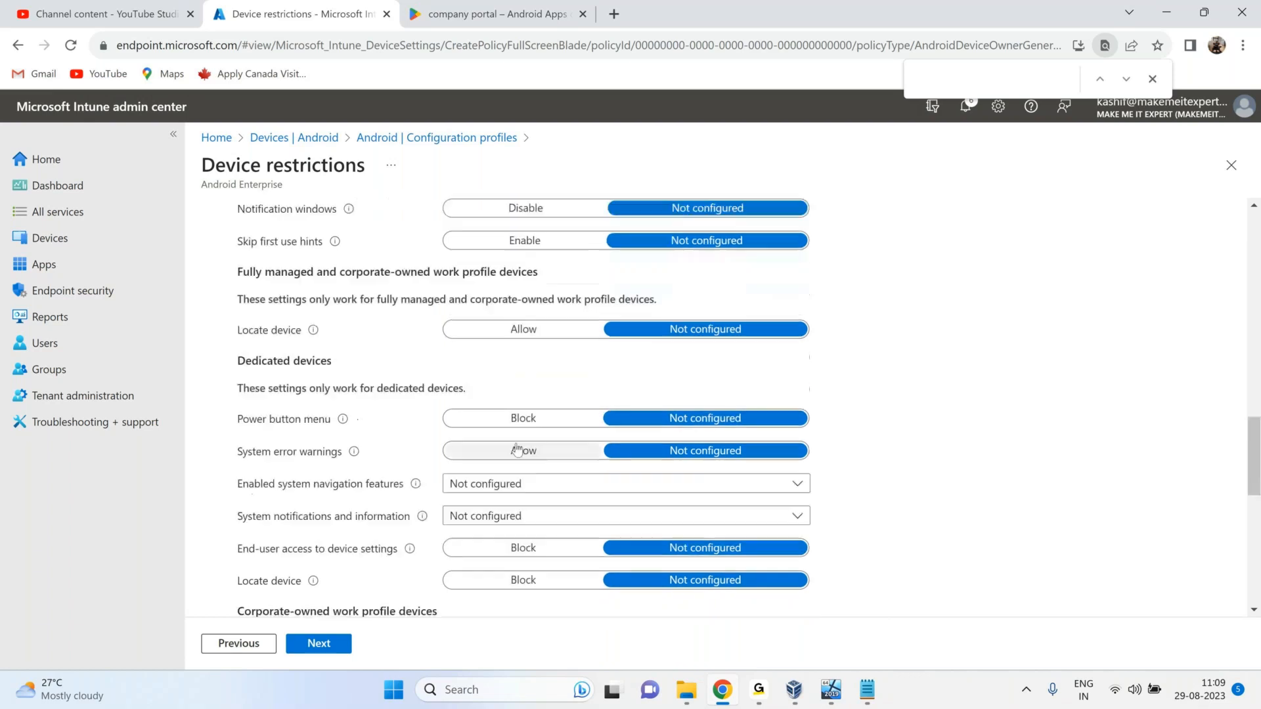
pyautogui.scroll(1, 300, 302)
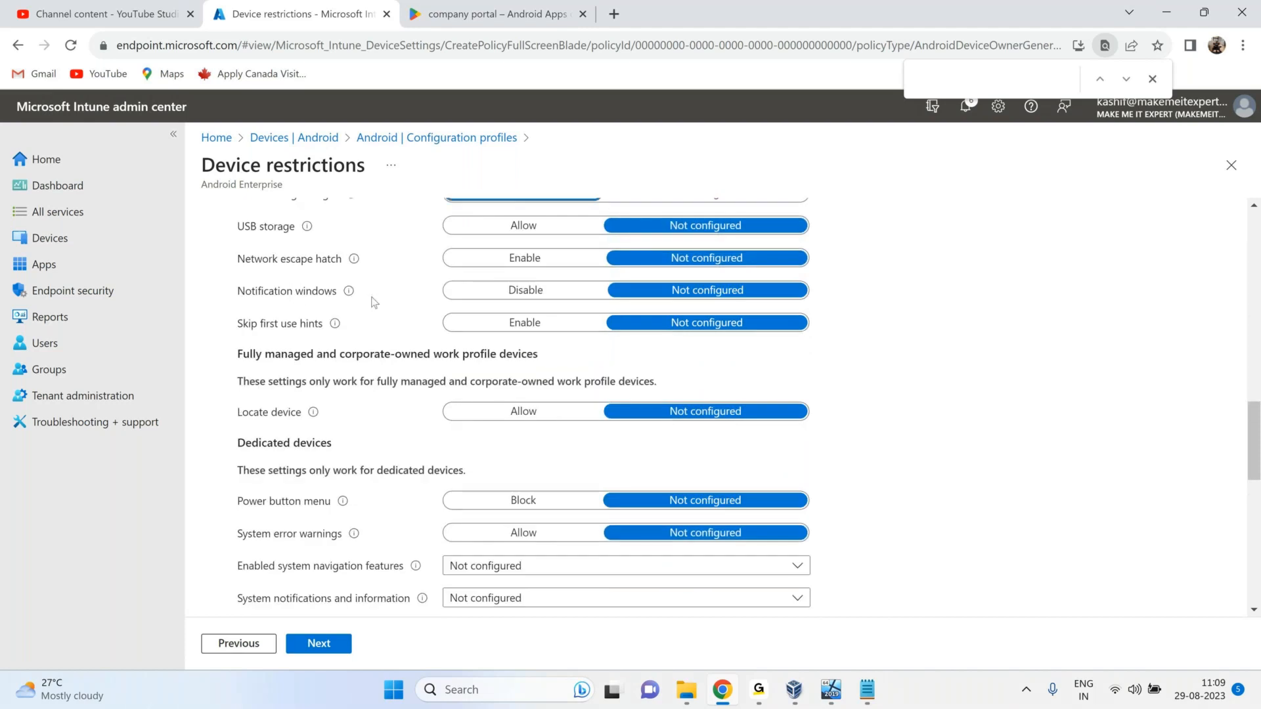
pyautogui.click(558, 296)
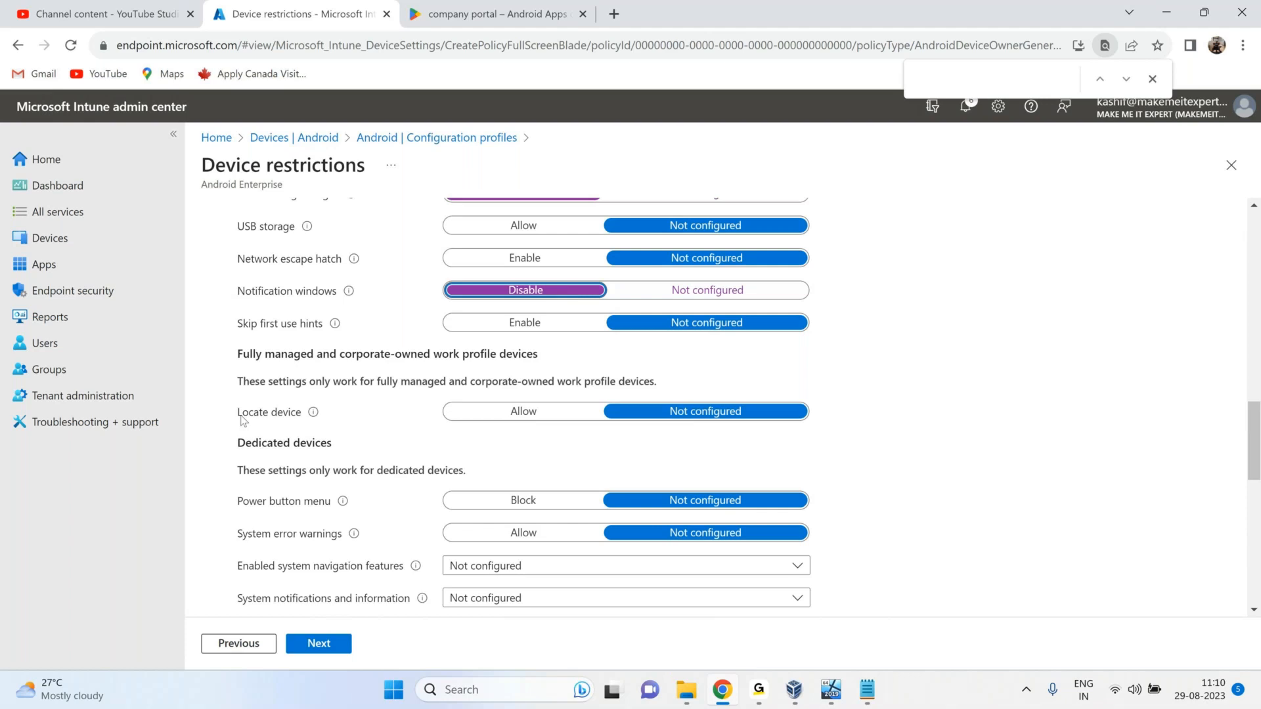
pyautogui.click(525, 412)
pyautogui.moveTo(241, 412); pyautogui.dragTo(410, 403)
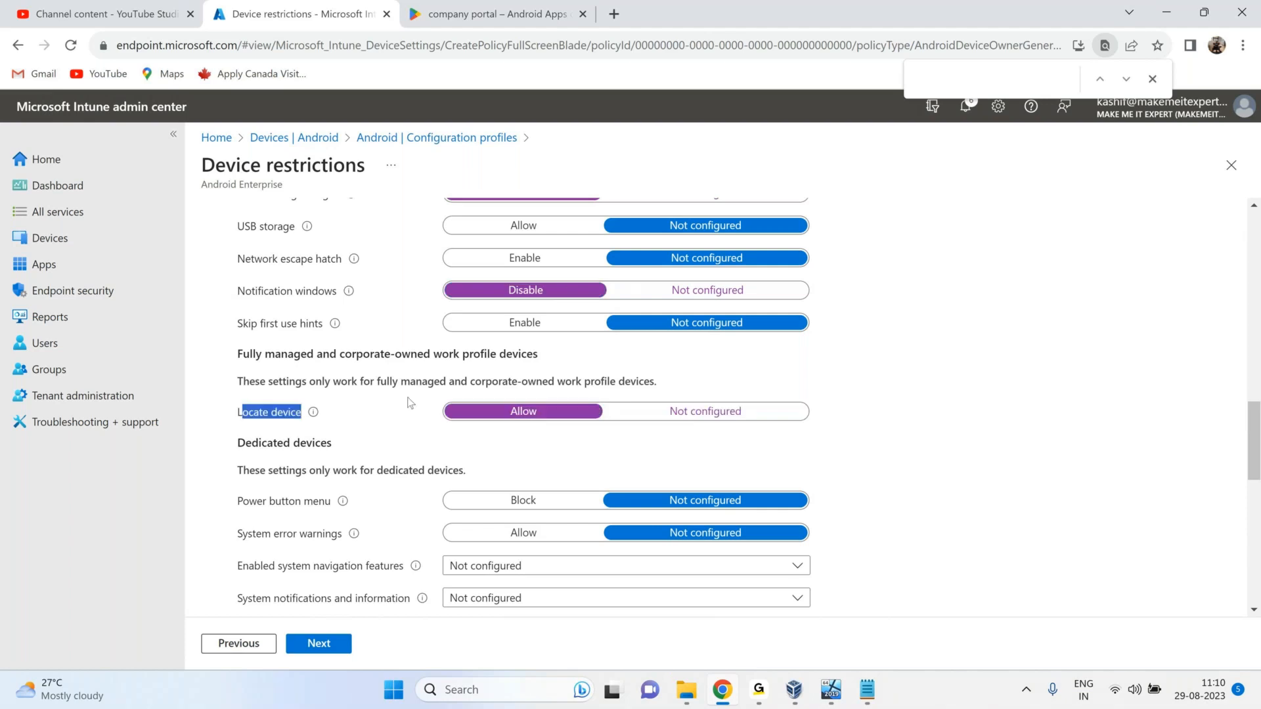
pyautogui.scroll(-1, 410, 403)
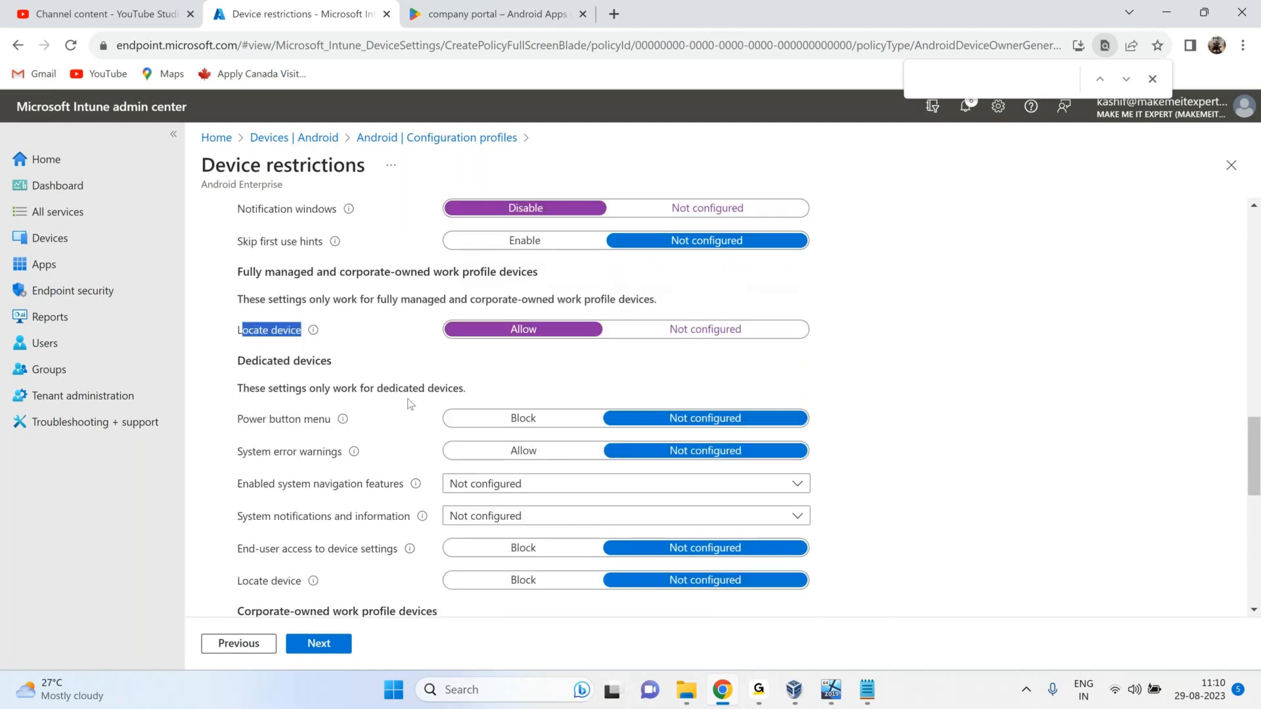
pyautogui.scroll(-2, 410, 403)
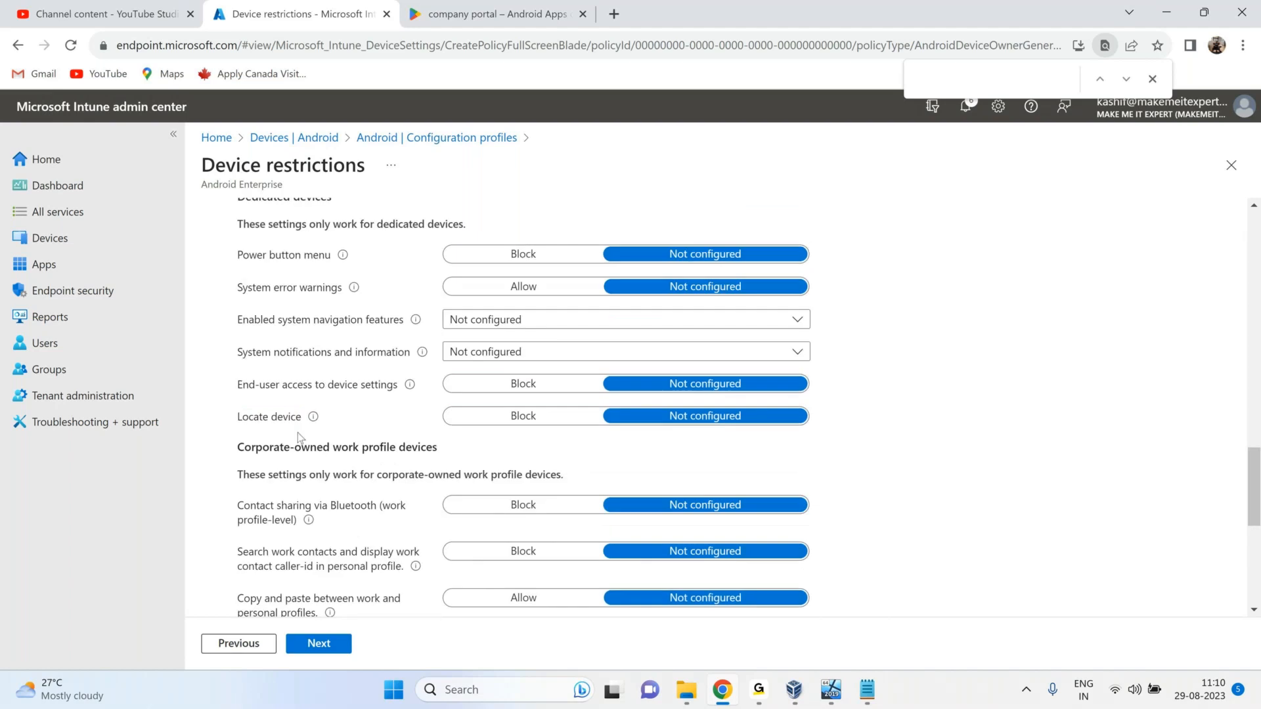
pyautogui.scroll(-3, 503, 355)
pyautogui.click(502, 355)
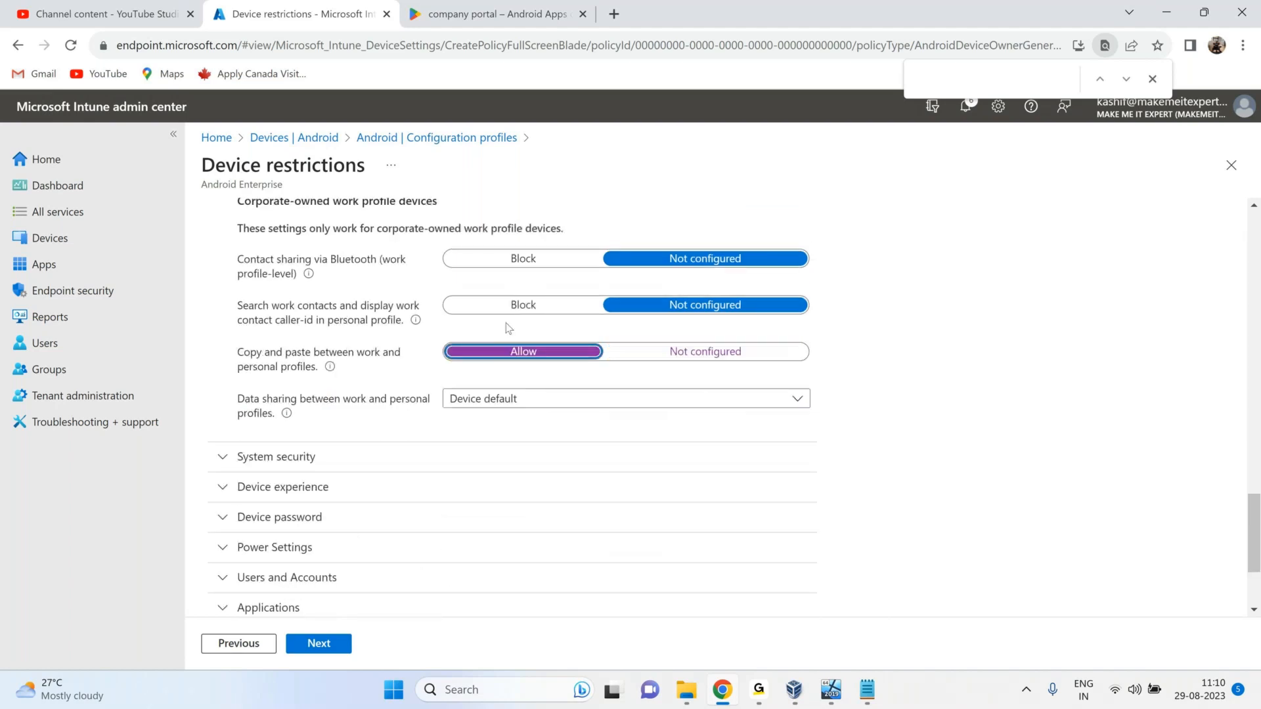
pyautogui.scroll(-1, 473, 381)
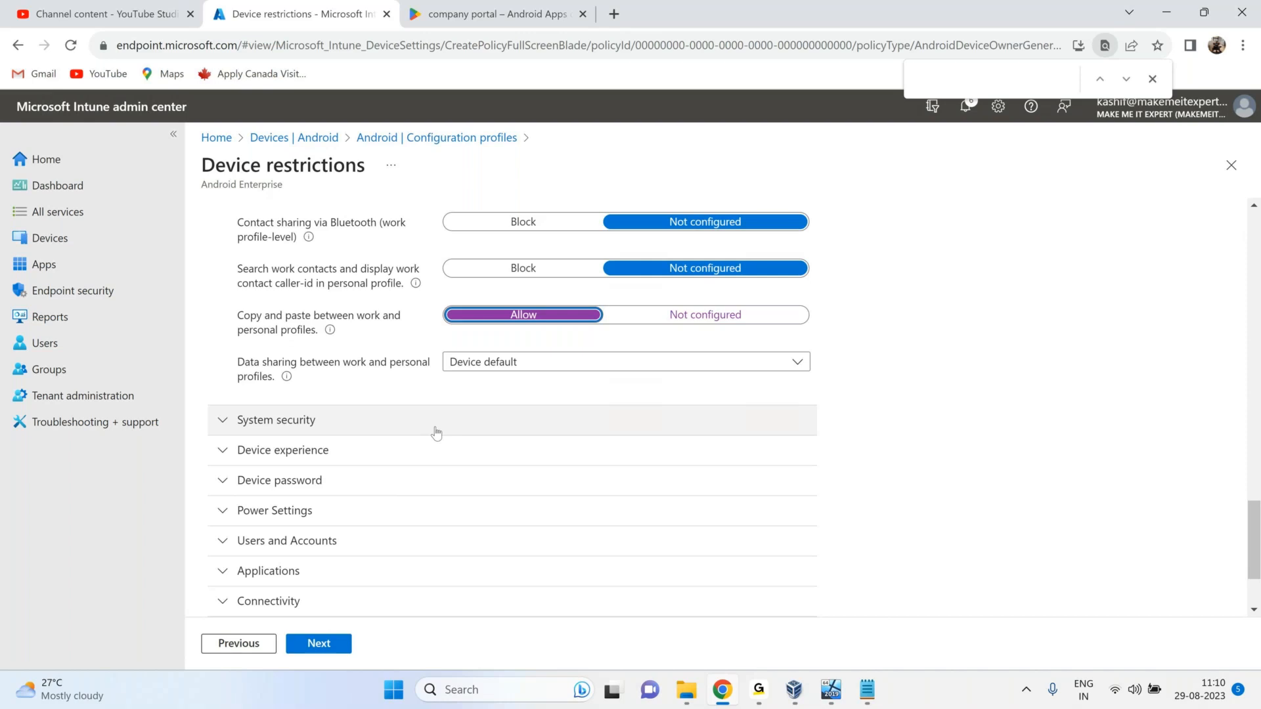
pyautogui.scroll(-2, 436, 434)
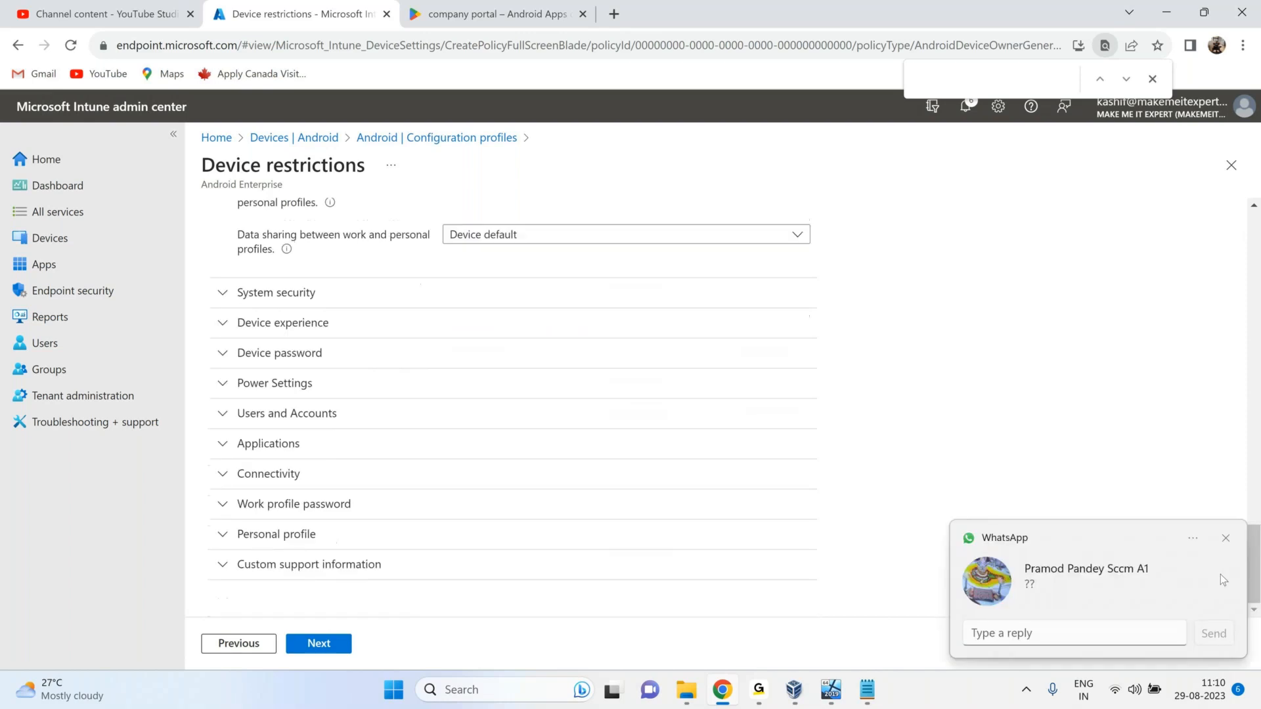
# Expand the Connectivity settings, scroll through them, and collapse them again.
pyautogui.click(258, 473)
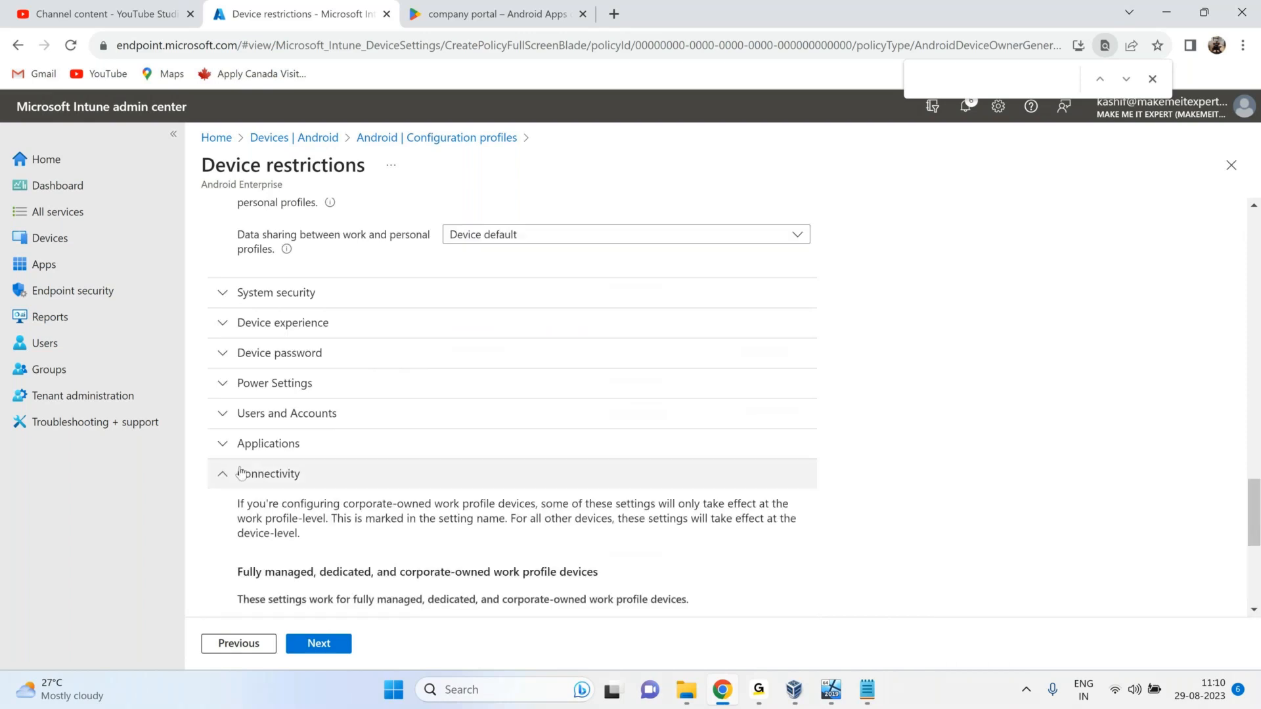
pyautogui.scroll(-4, 294, 462)
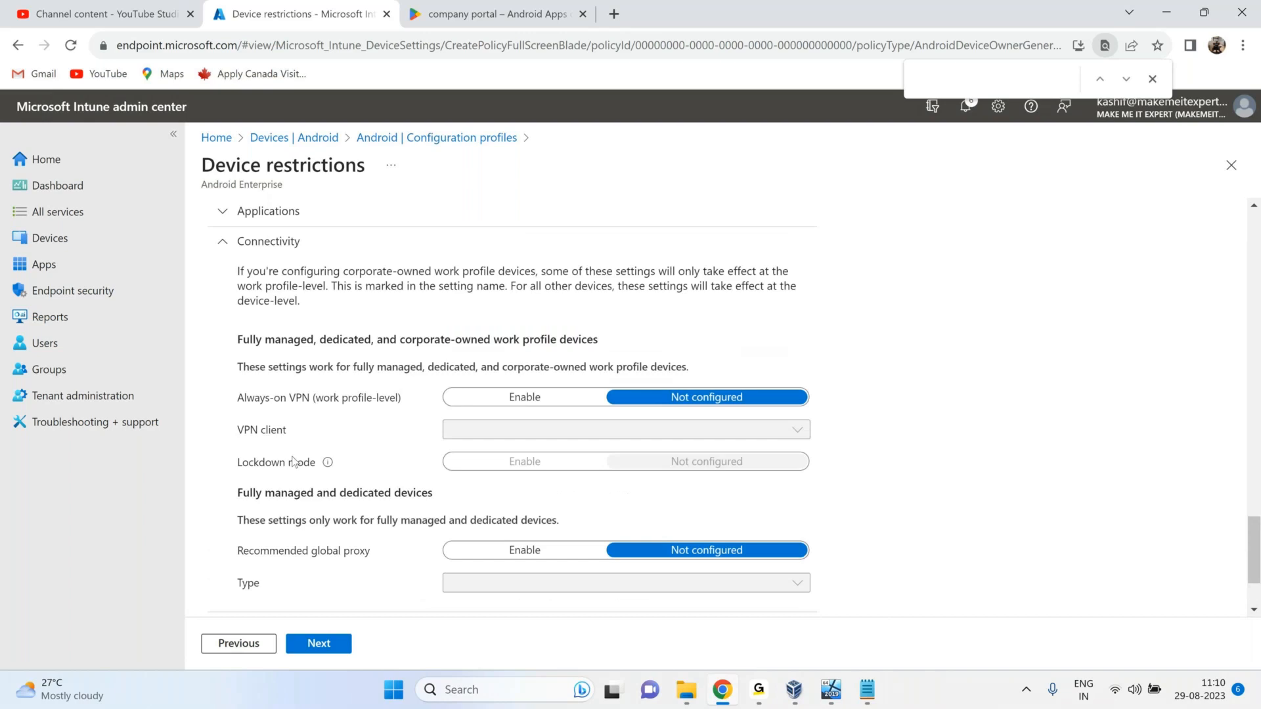
pyautogui.scroll(-2, 294, 462)
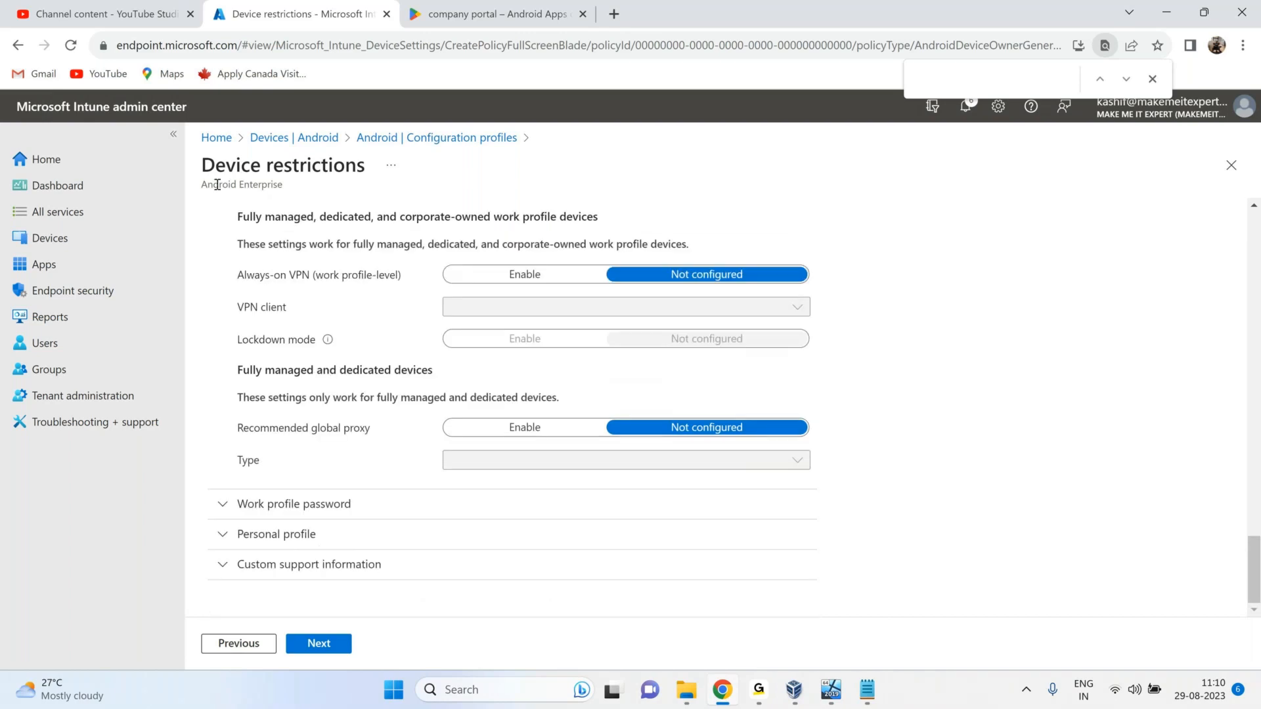
pyautogui.scroll(1, 238, 301)
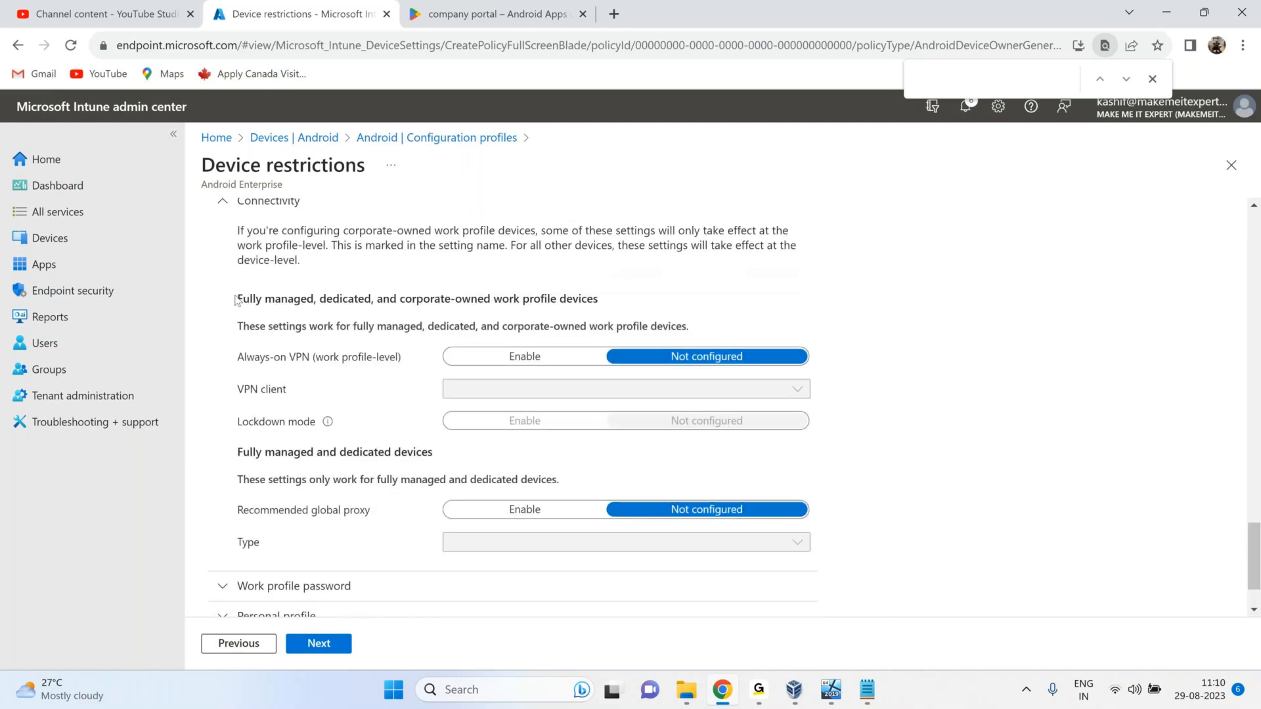
pyautogui.click(225, 203)
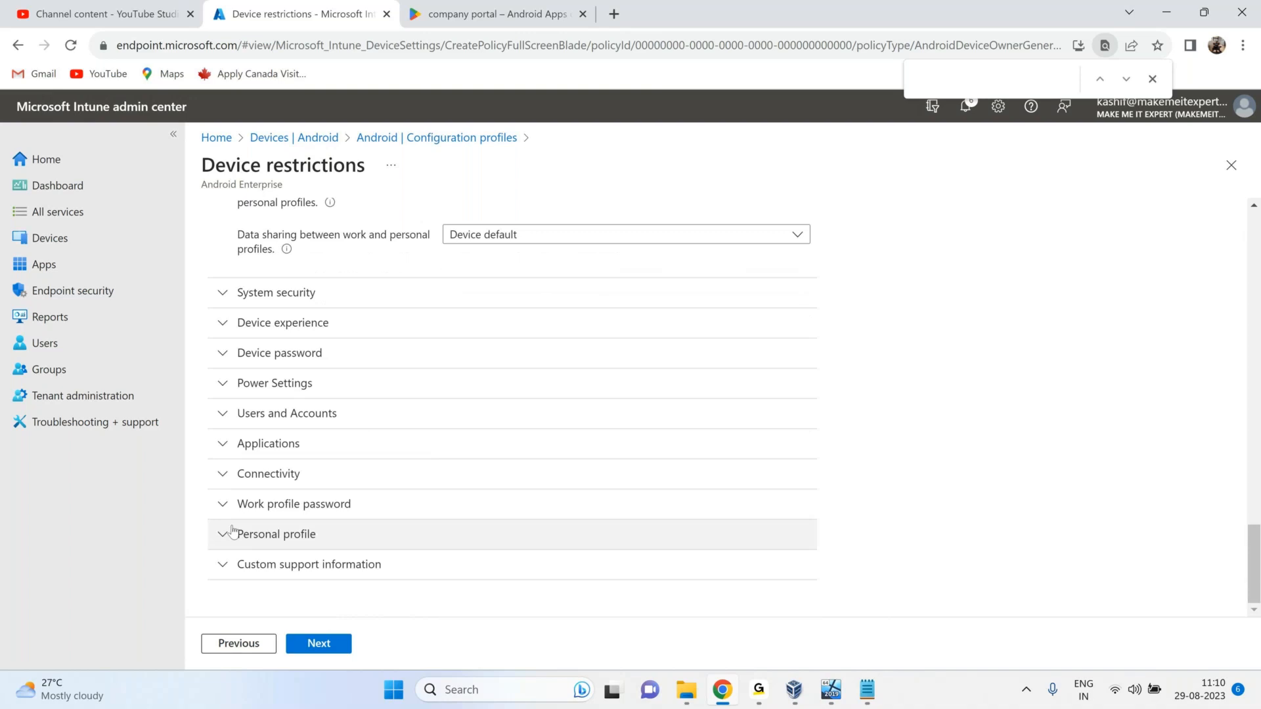
# Review Applications settings, highlighting unknown sources, all Google Play apps access and clear local data.
pyautogui.click(217, 445)
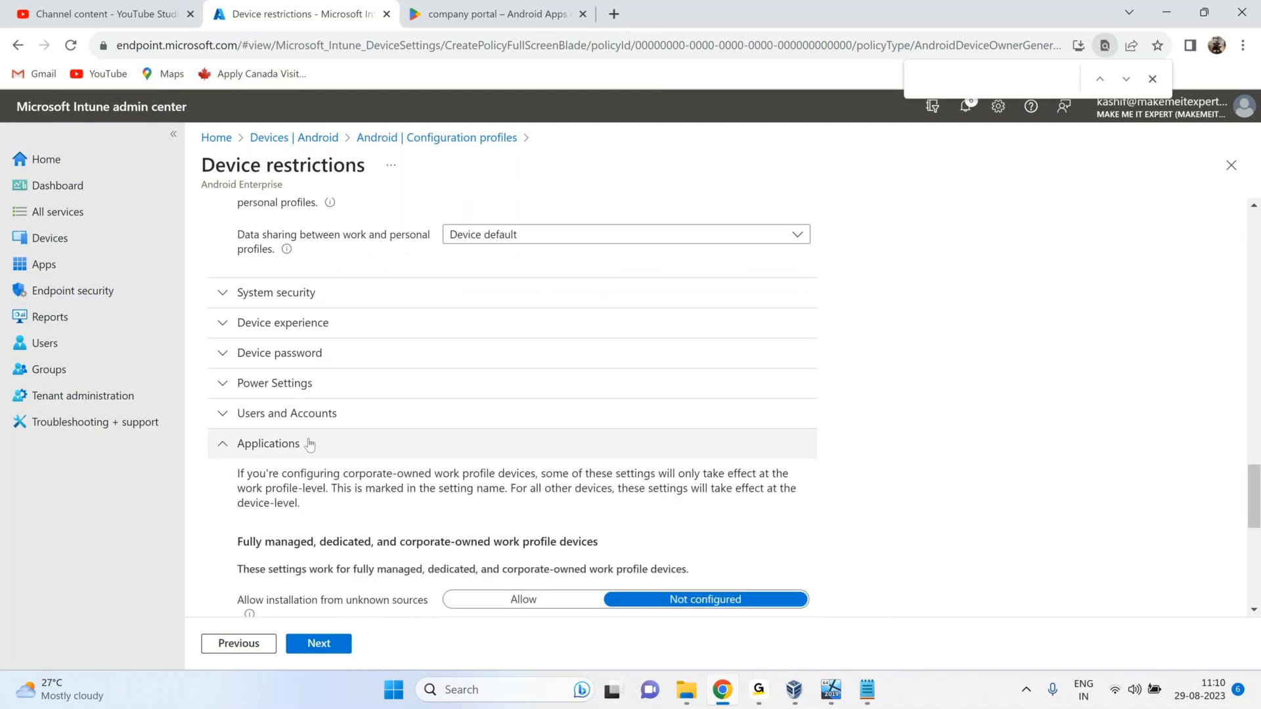
pyautogui.scroll(-3, 500, 436)
pyautogui.moveTo(244, 436); pyautogui.dragTo(393, 439)
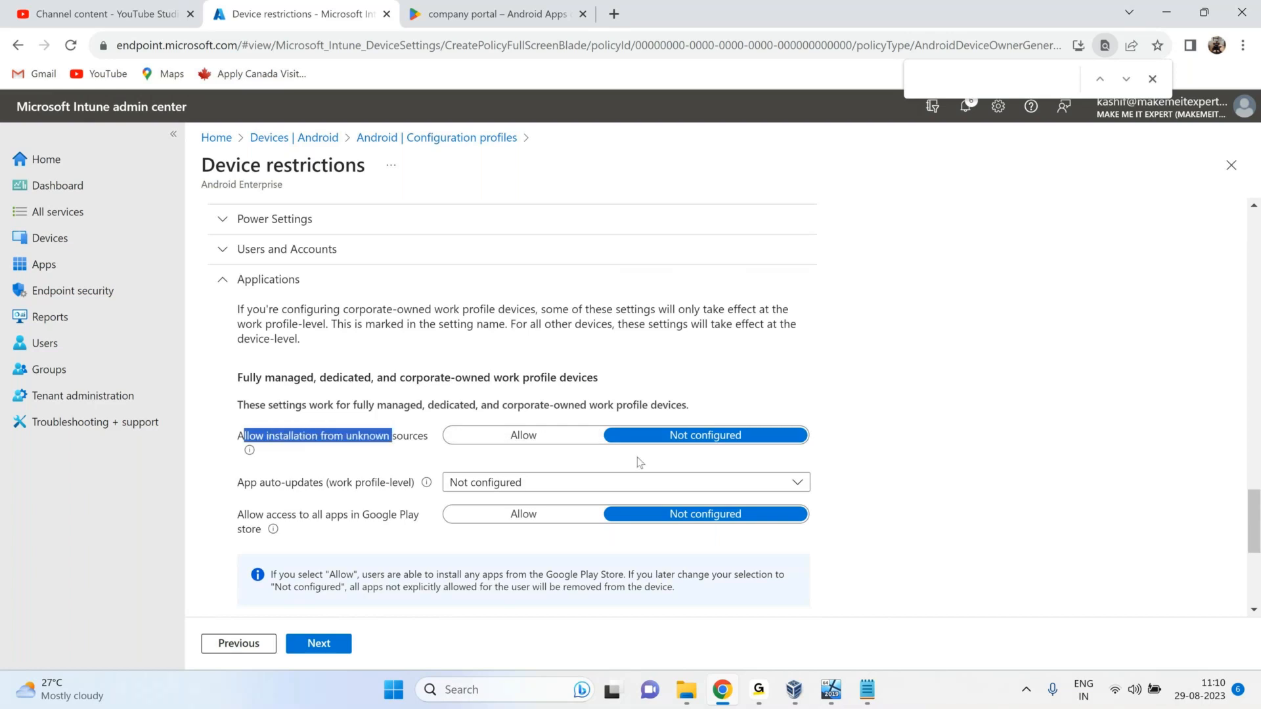
pyautogui.moveTo(266, 515); pyautogui.dragTo(348, 517)
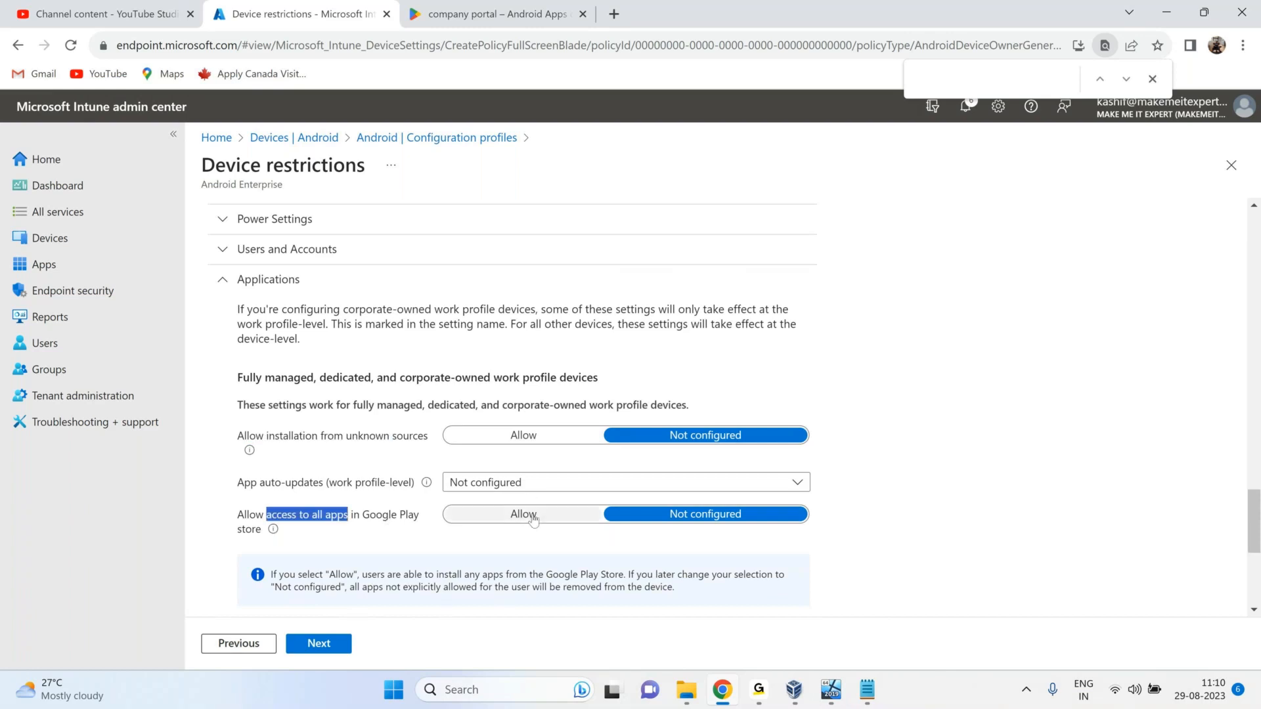
pyautogui.scroll(-3, 626, 474)
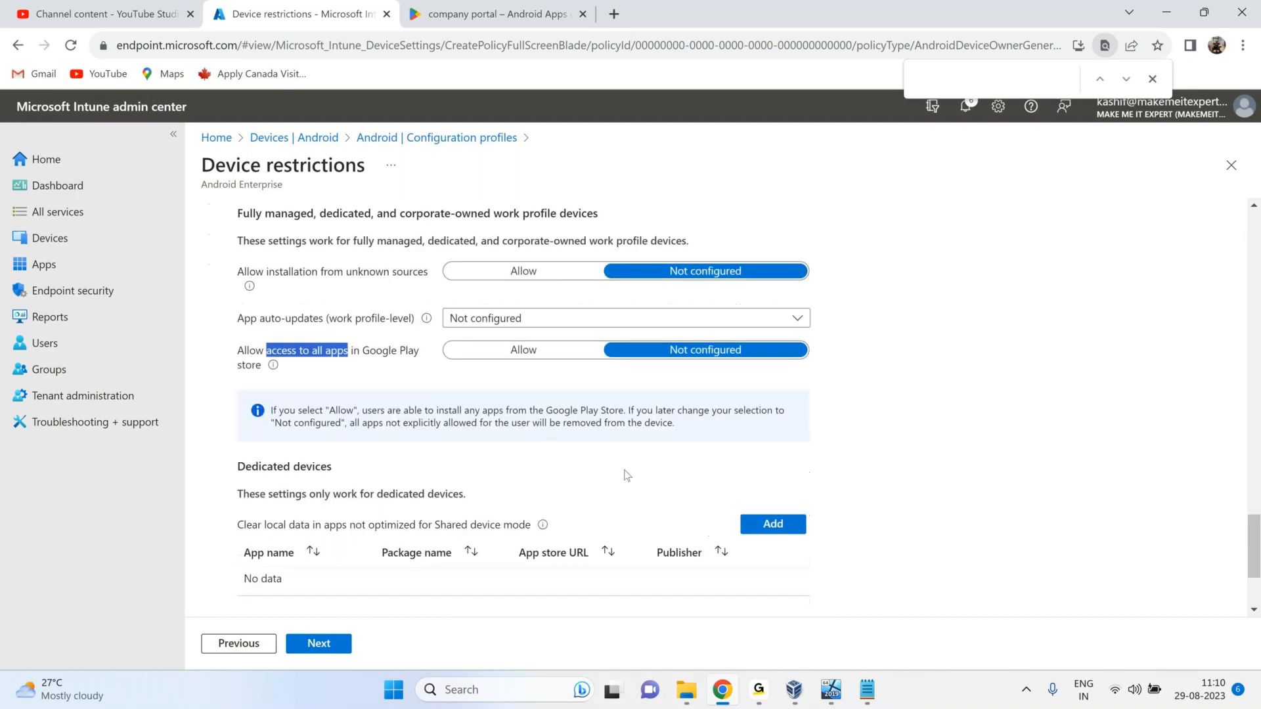
pyautogui.scroll(-3, 626, 474)
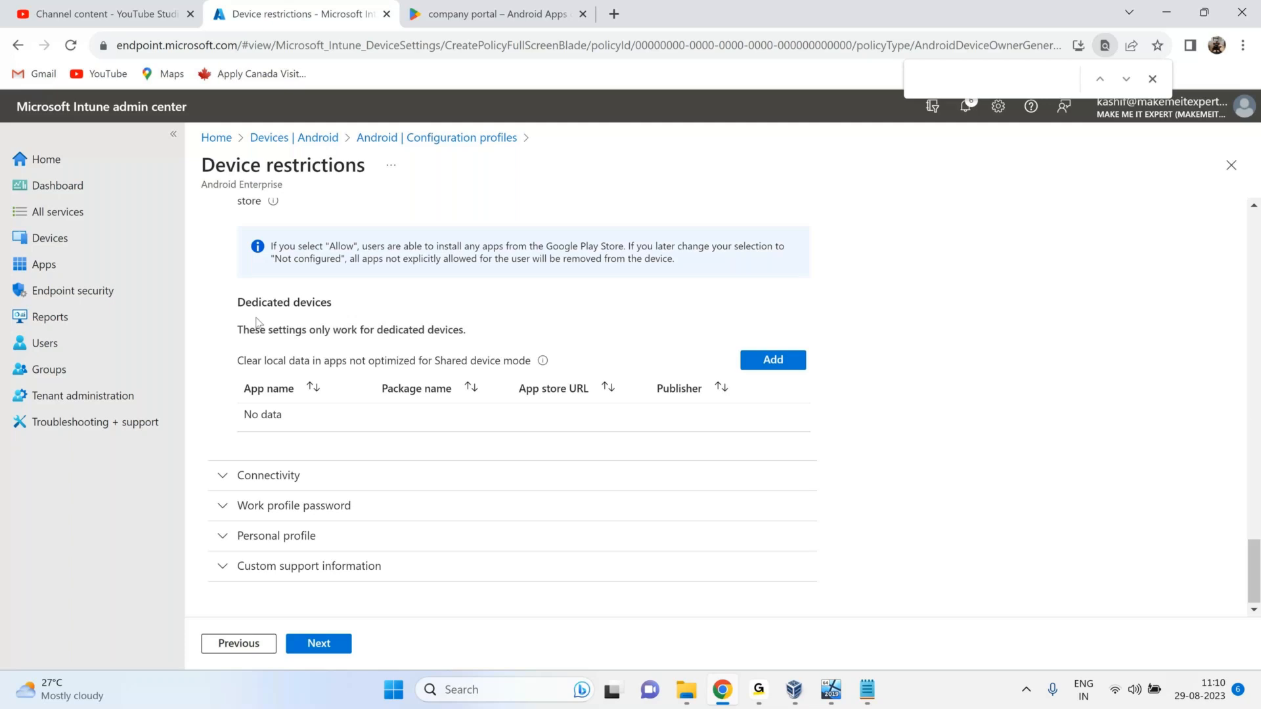
pyautogui.moveTo(252, 360); pyautogui.dragTo(310, 368)
pyautogui.click(446, 363)
pyautogui.scroll(-1, 512, 374)
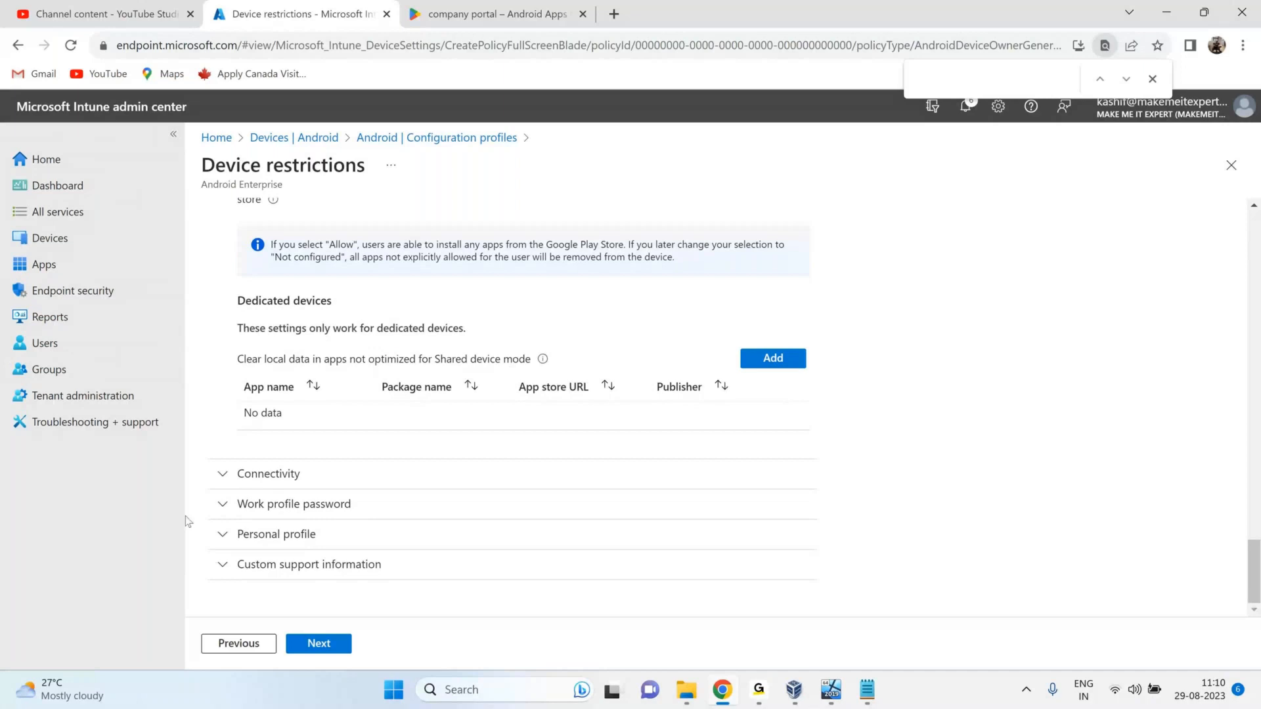
# Expand Work profile password settings, leaving password type and unlock frequency at Device default.
pyautogui.click(228, 507)
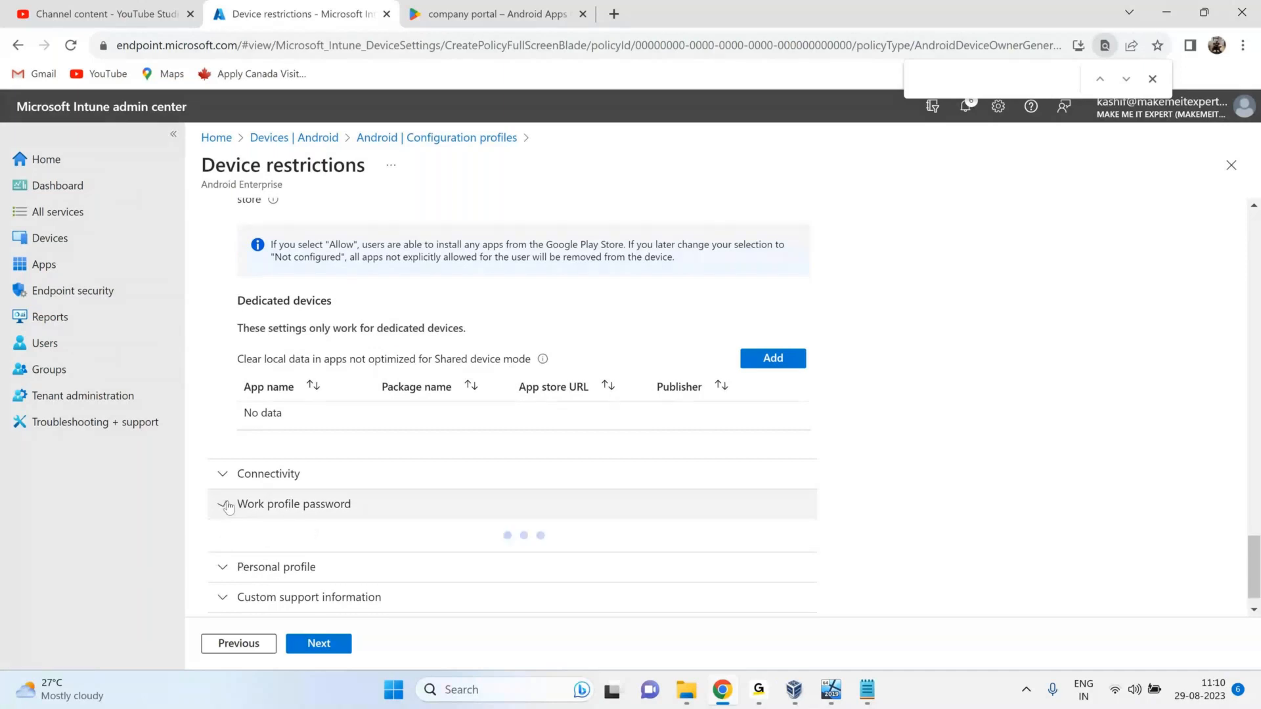
pyautogui.scroll(-4, 560, 325)
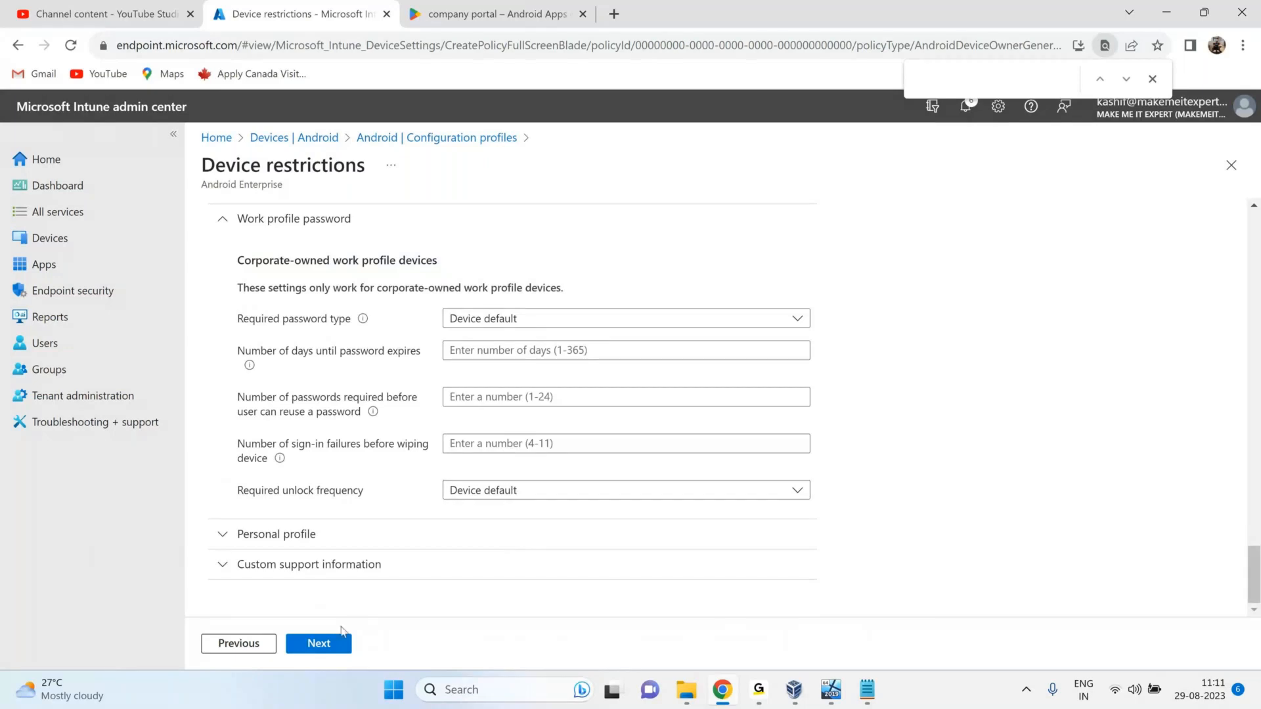
pyautogui.click(319, 647)
# Reach the Assignments step with no groups, then navigate away to Devices.
pyautogui.click(320, 647)
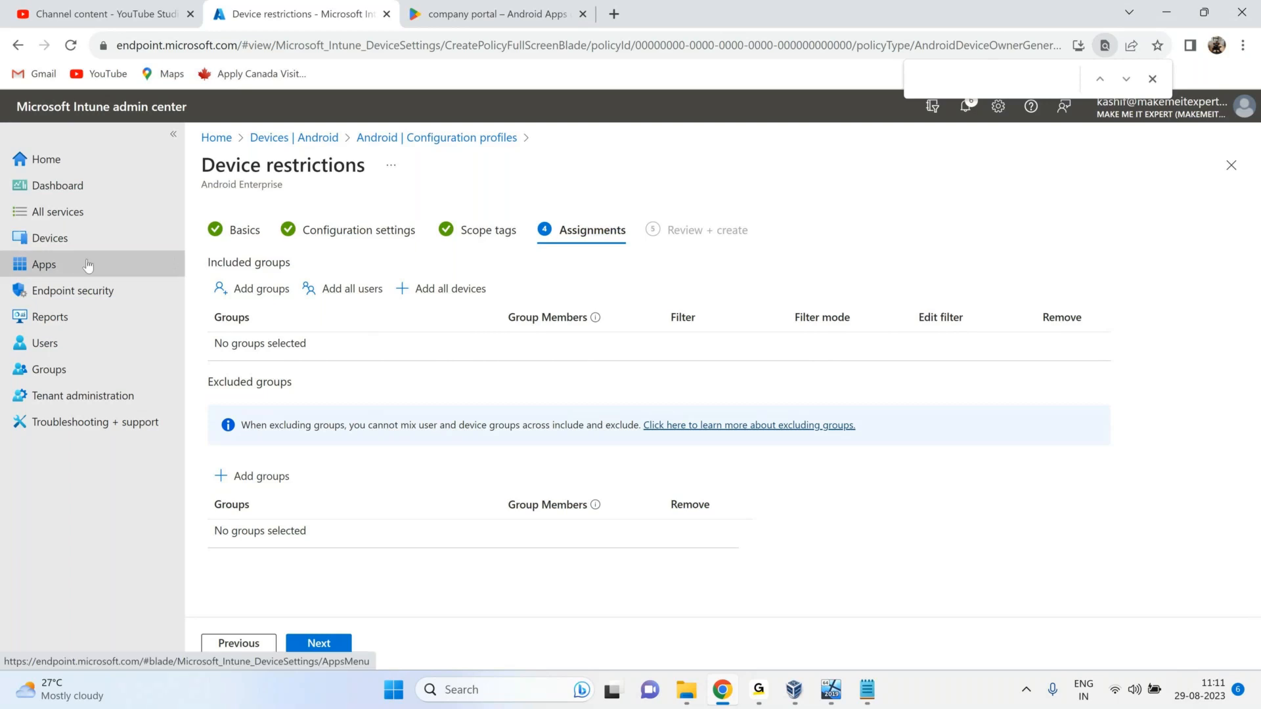
pyautogui.click(72, 238)
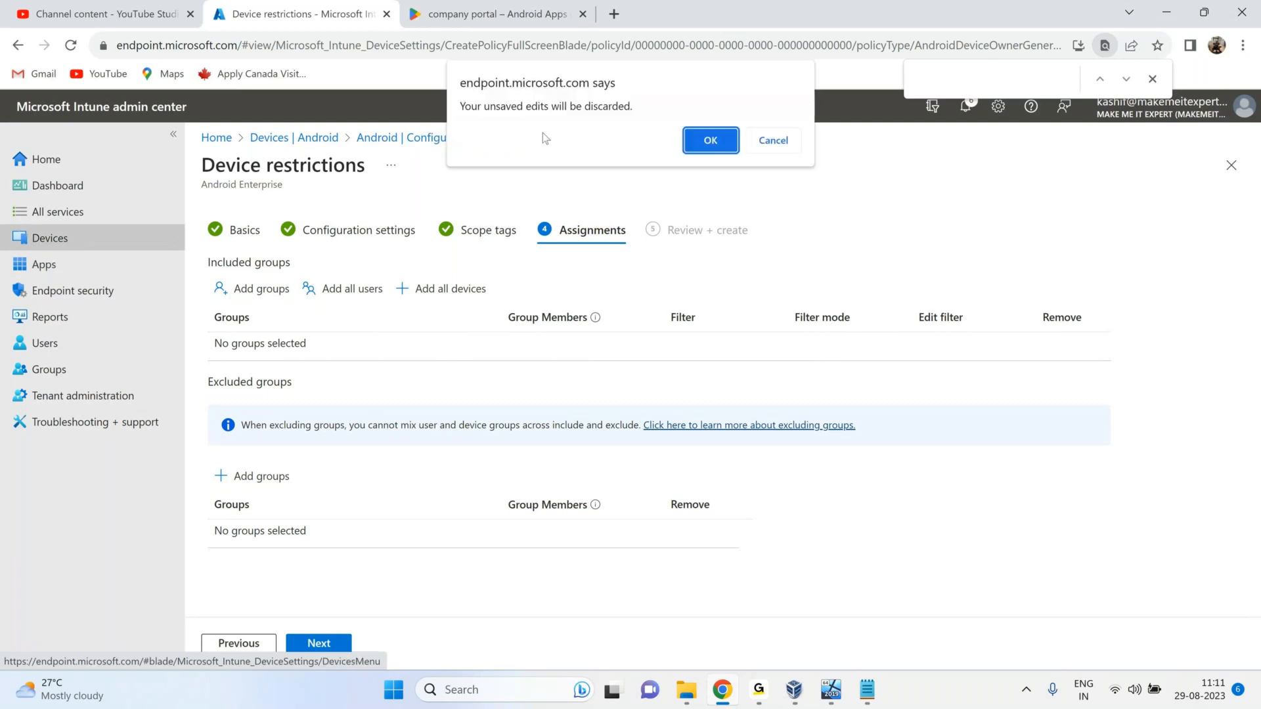
# Discard the unsaved profile, browse iOS/iPadOS compliance policies and configuration profiles, then open Endpoint security.
pyautogui.click(711, 141)
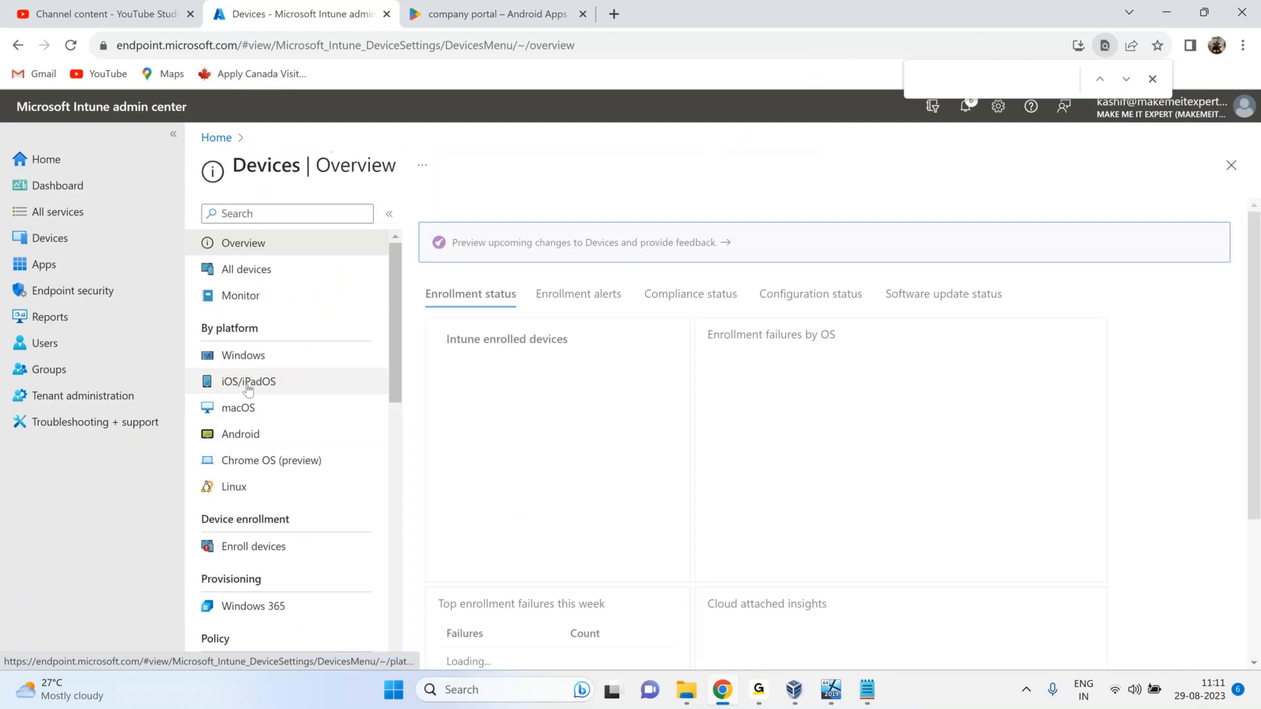
pyautogui.click(248, 388)
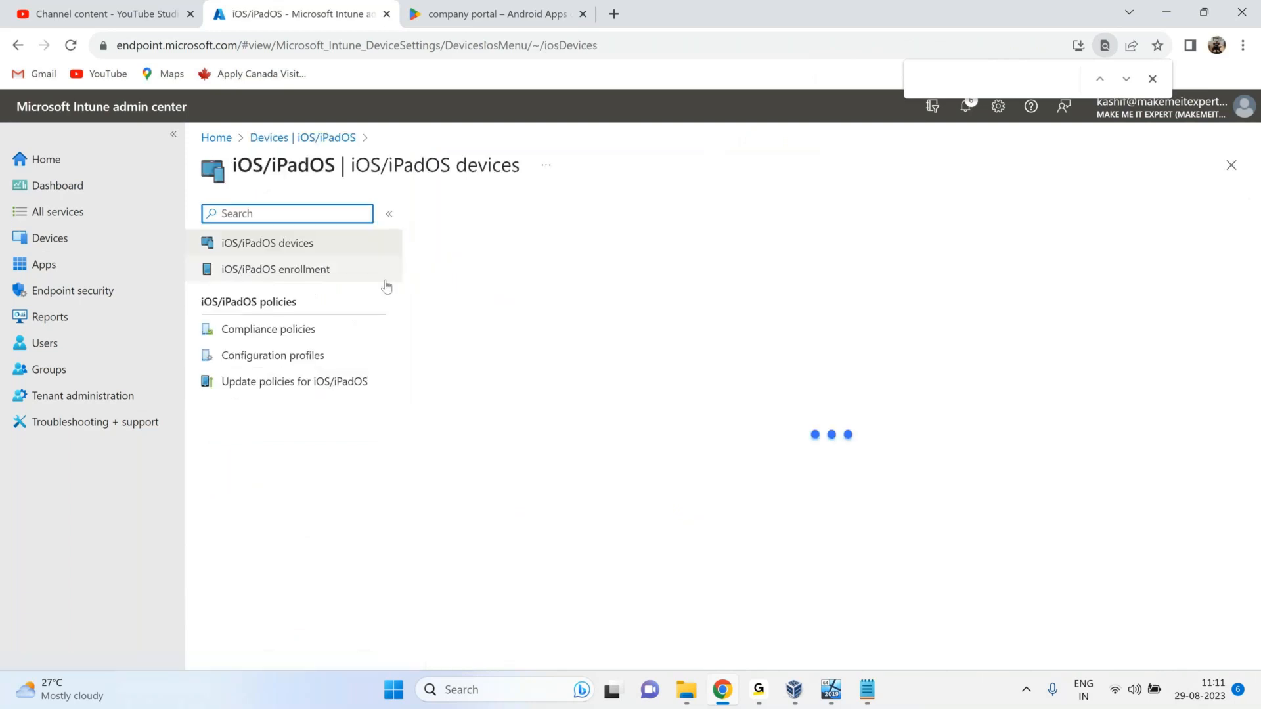
pyautogui.click(287, 335)
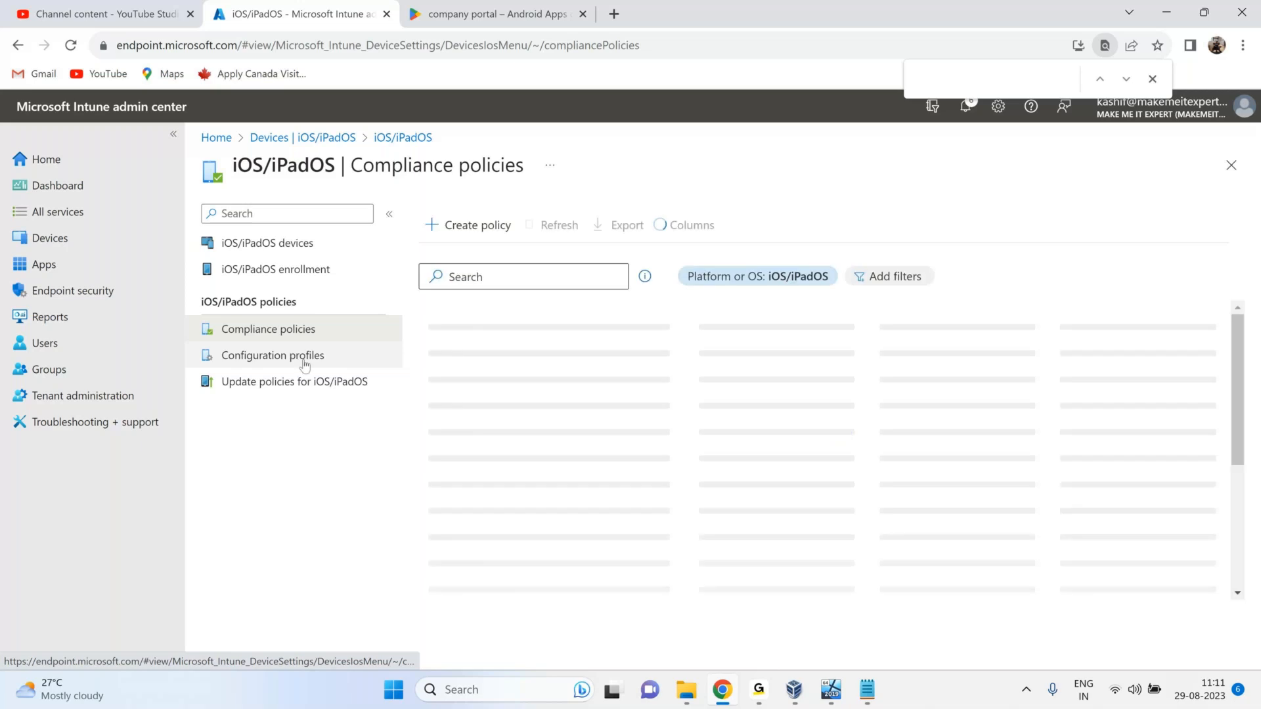
pyautogui.click(305, 360)
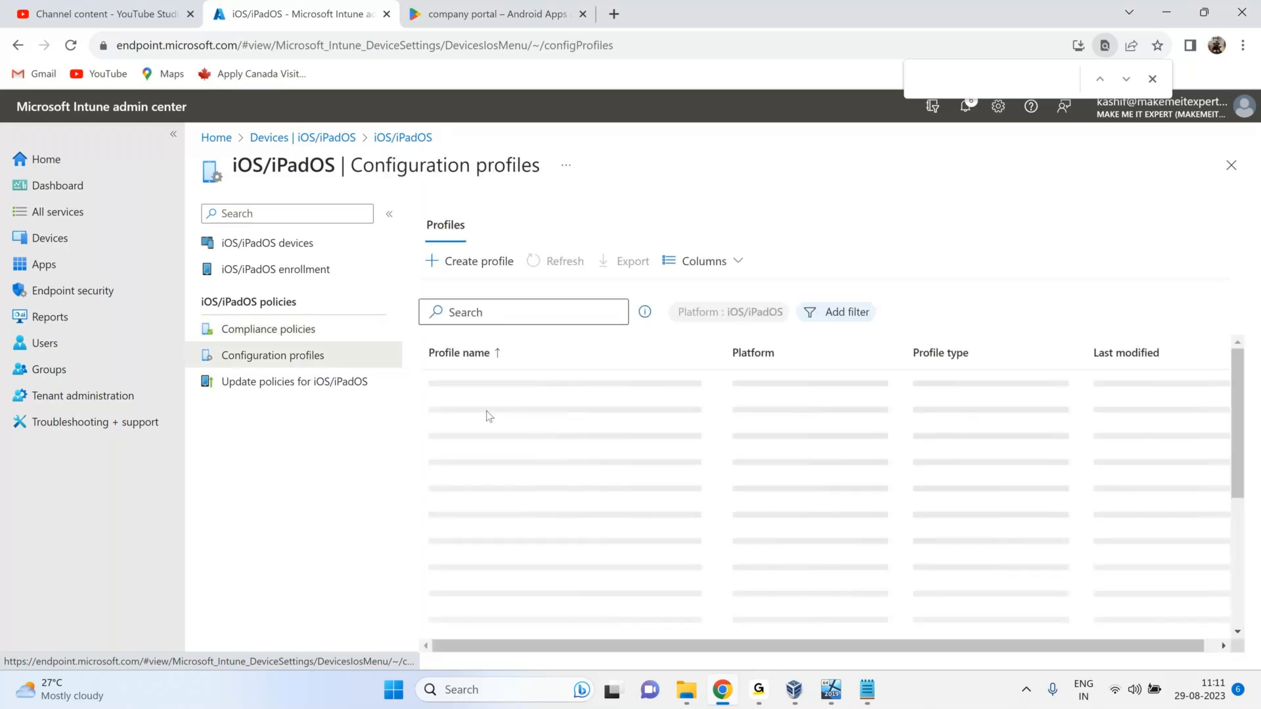
pyautogui.click(301, 333)
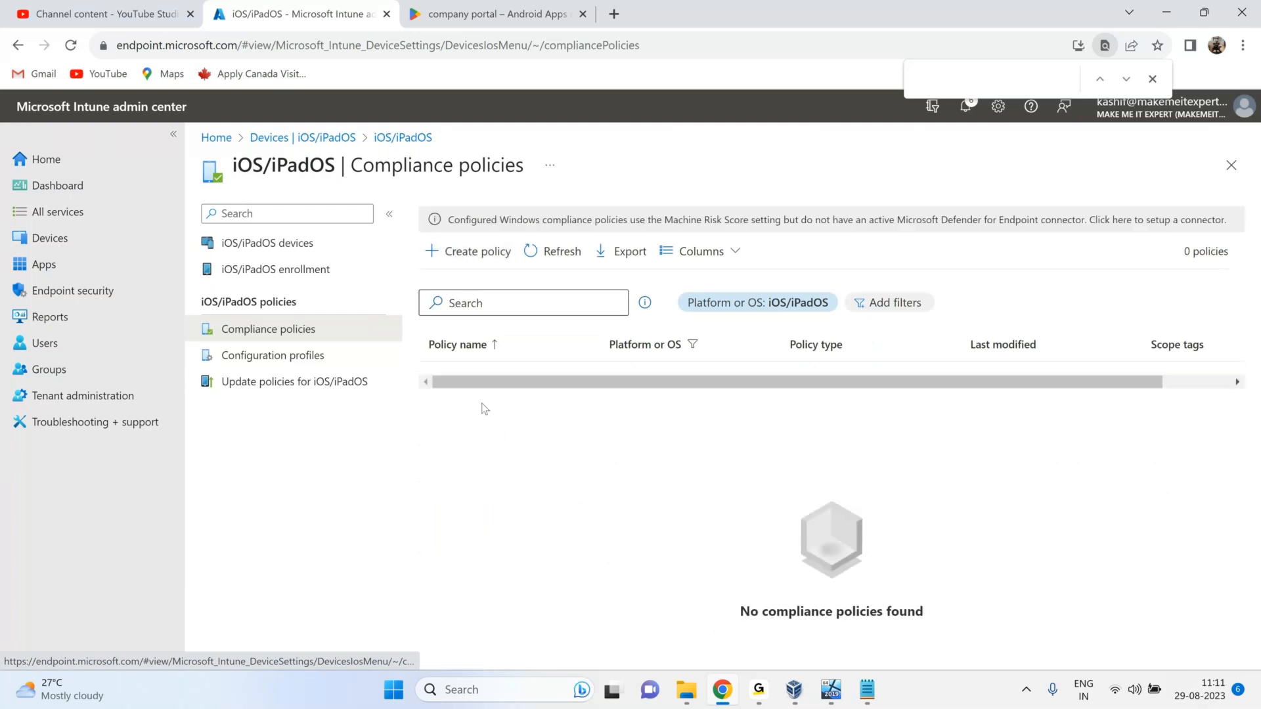
pyautogui.click(80, 295)
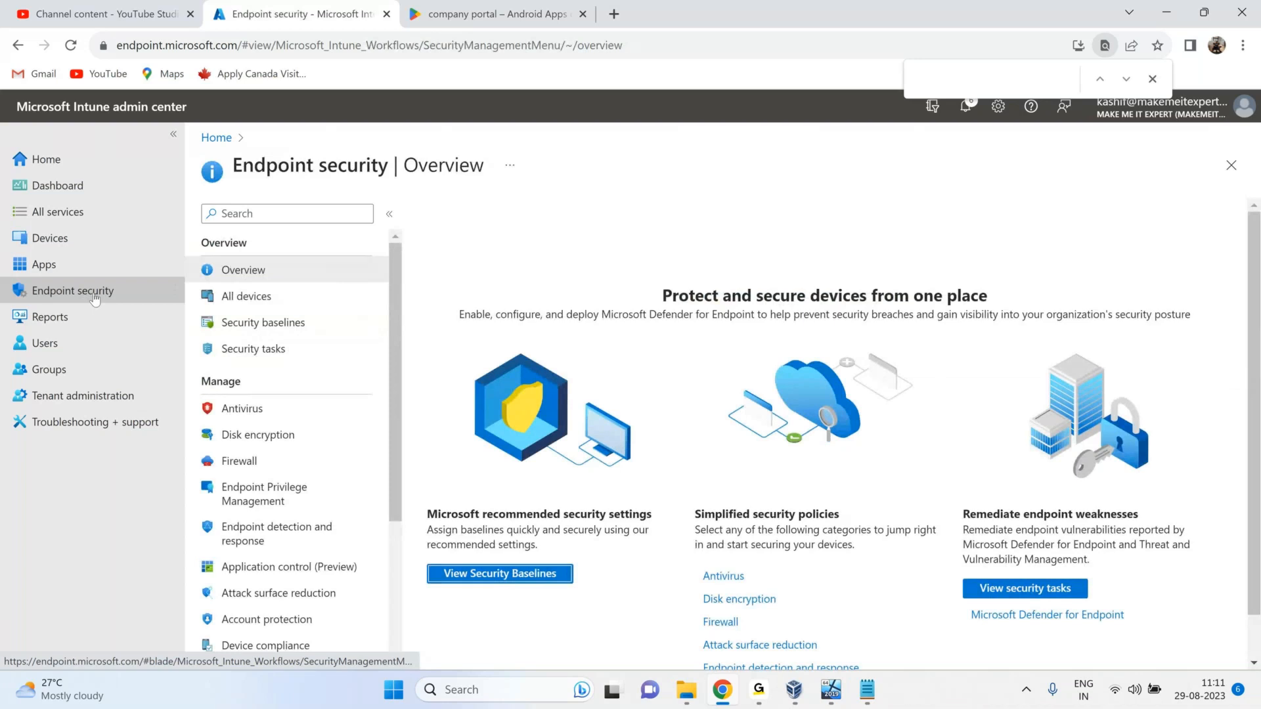
# Reveal the hidden system tray icons and view the Antivirus policy summary in Endpoint security.
pyautogui.click(1027, 695)
pyautogui.click(1027, 696)
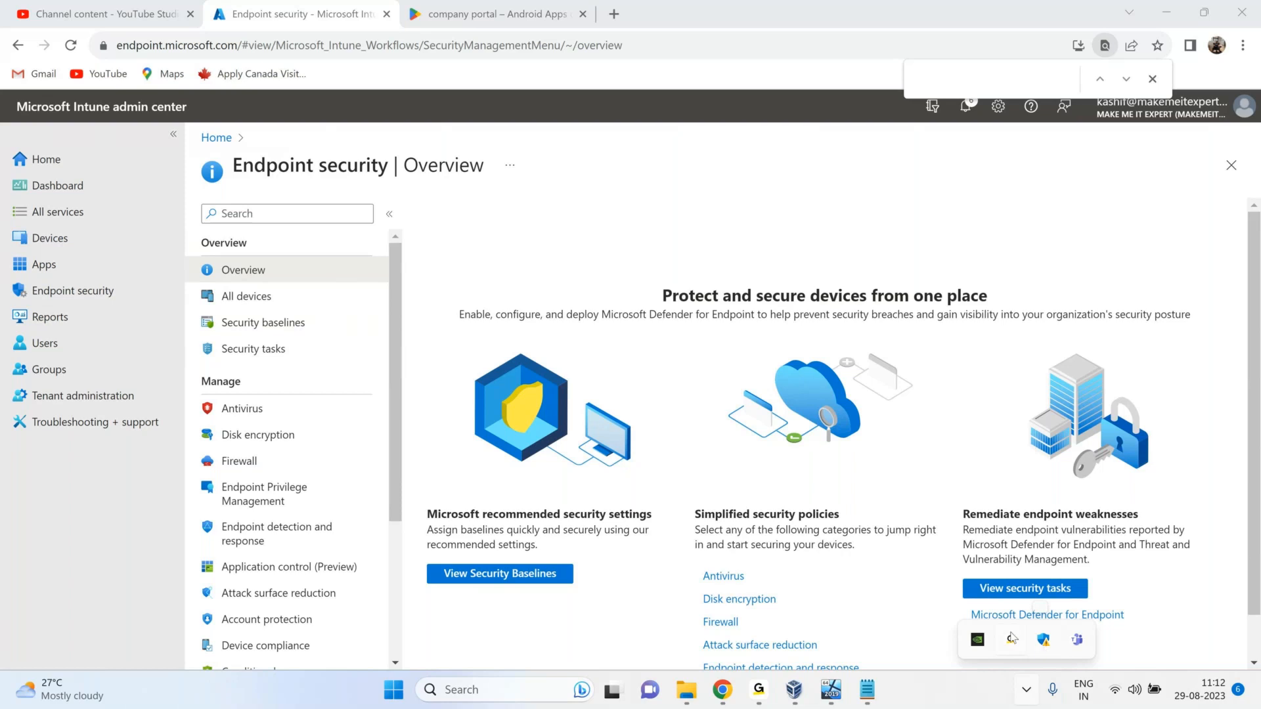
pyautogui.click(266, 415)
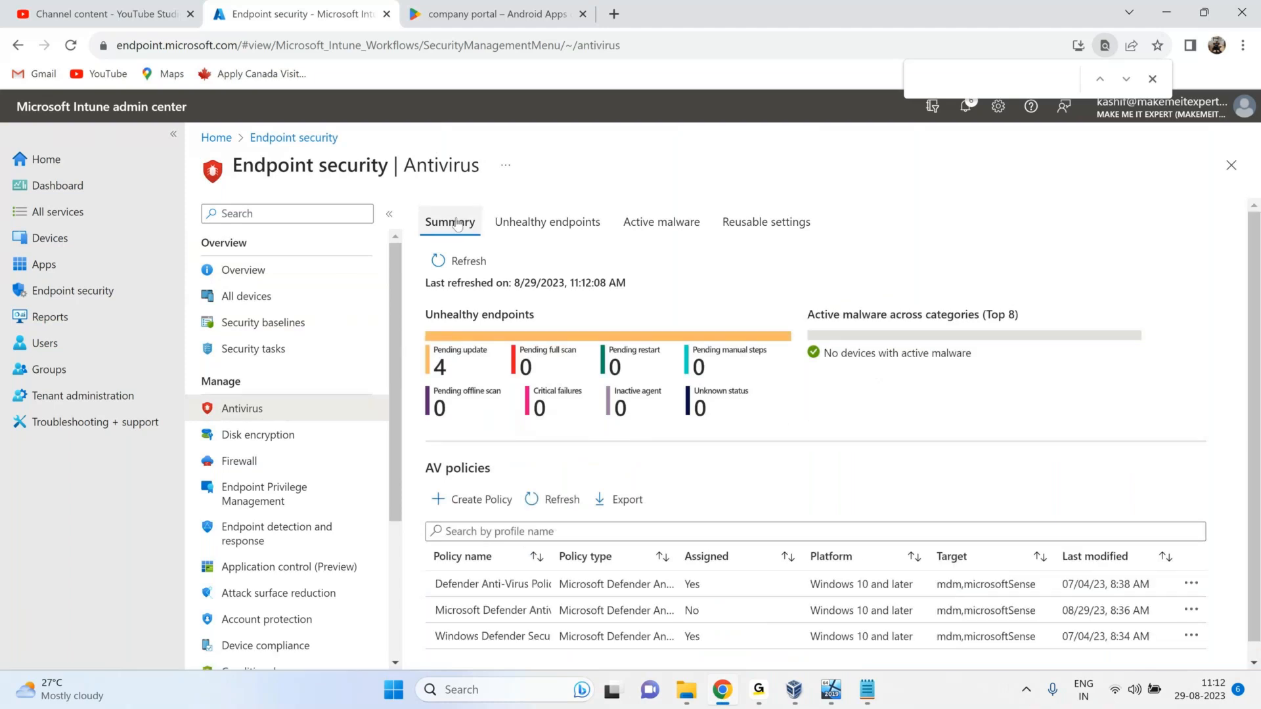
# Open the Disk encryption policies page, which lists no policies, and briefly highlight its title.
pyautogui.click(258, 435)
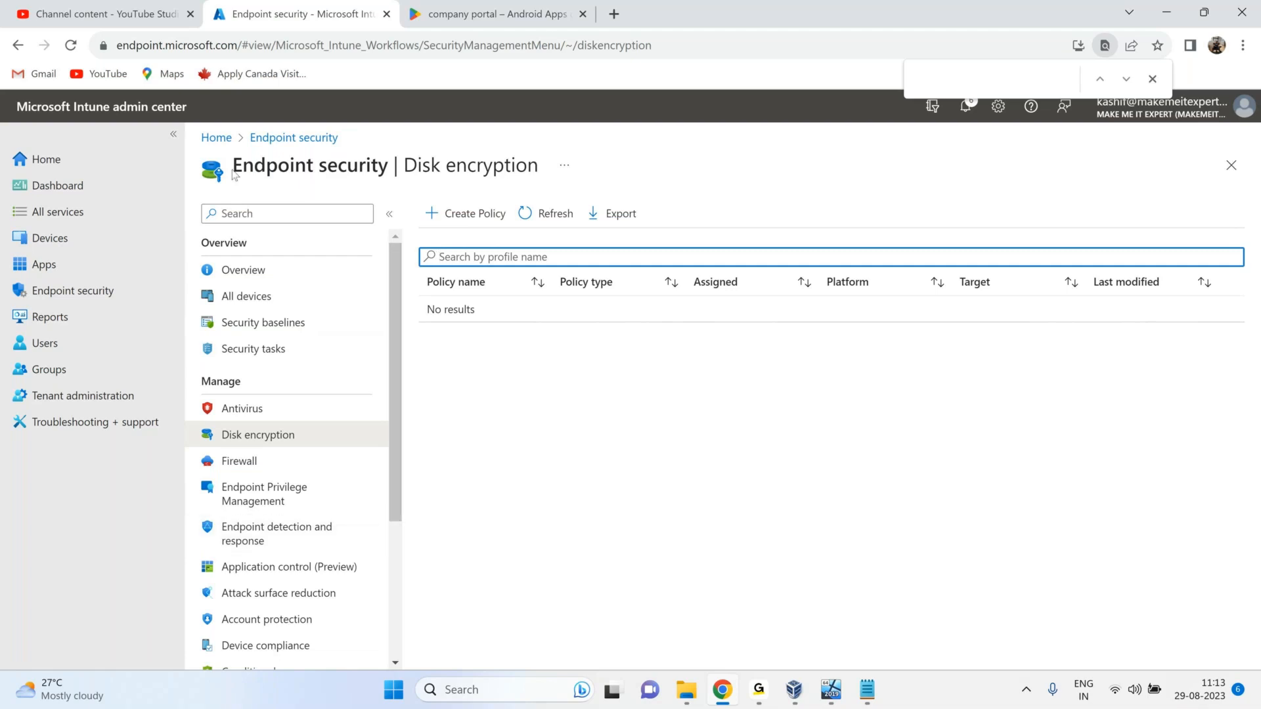
pyautogui.moveTo(235, 175); pyautogui.dragTo(690, 190)
pyautogui.click(689, 191)
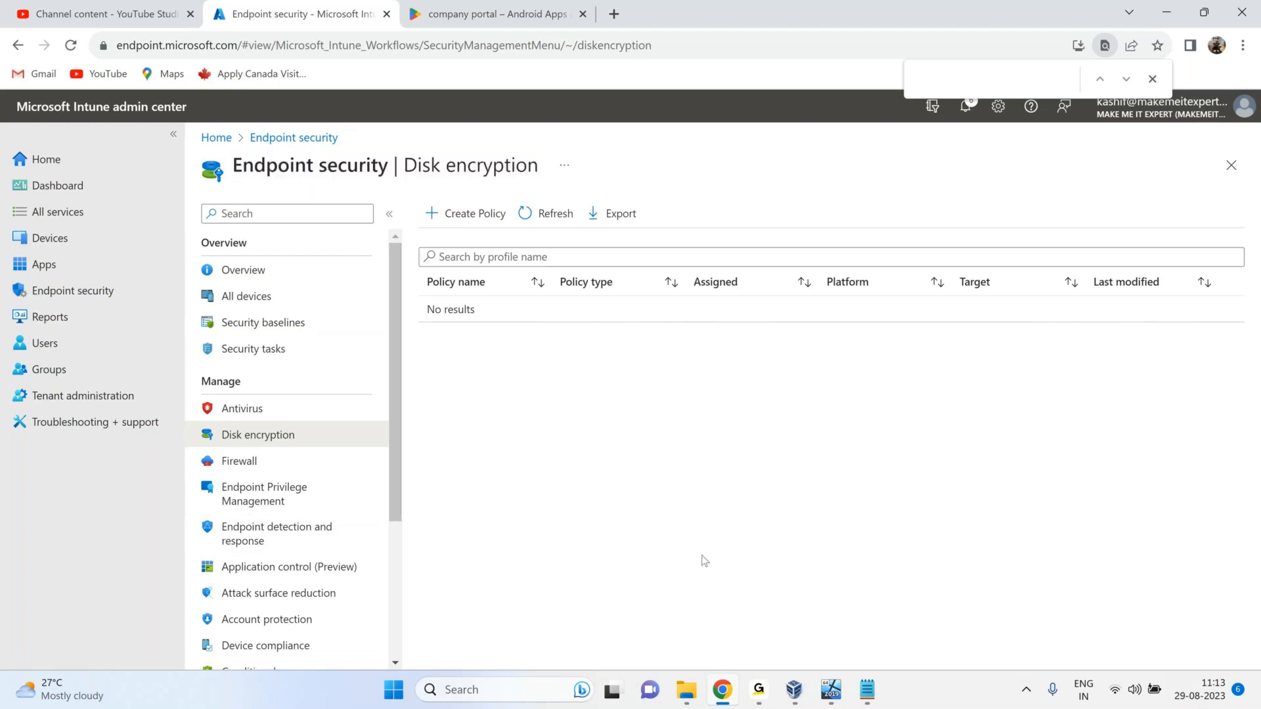